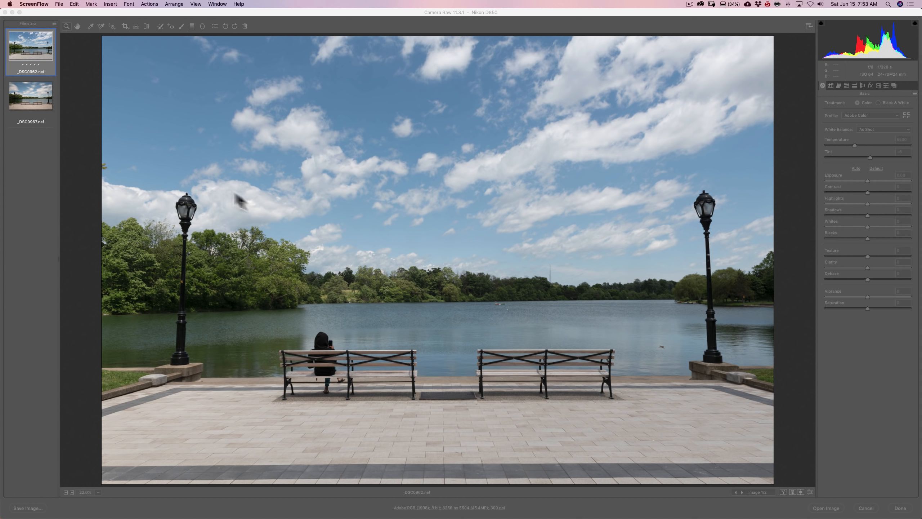
Compare _DSC0962.nef with _DSC0967.nef and inspect the trees in _DSC0967.nef up close, returning to the full-image view
{"action": "left_click", "coordinate": [27, 94]}
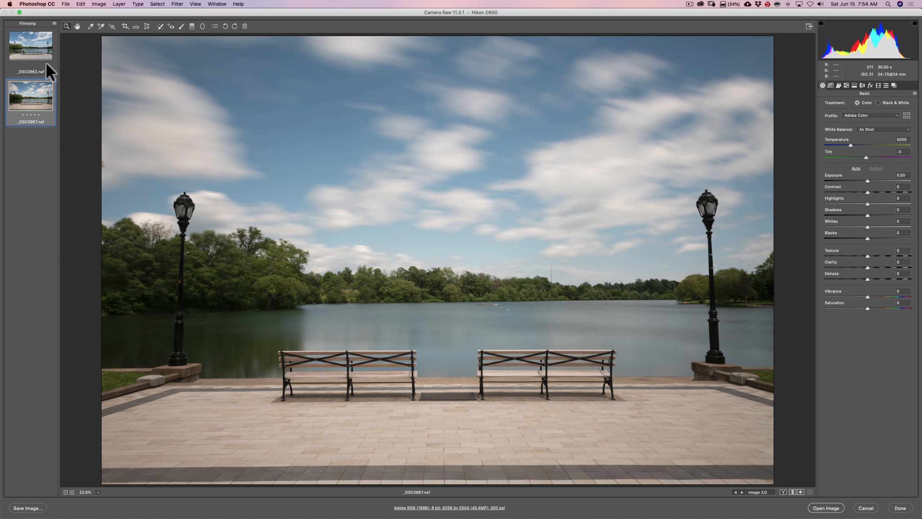
{"action": "left_click", "coordinate": [28, 55]}
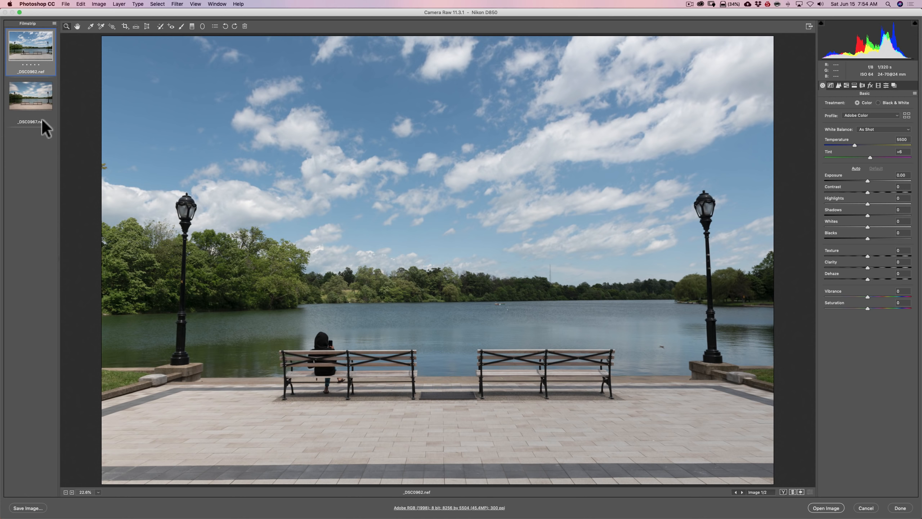
{"action": "left_click", "coordinate": [37, 103]}
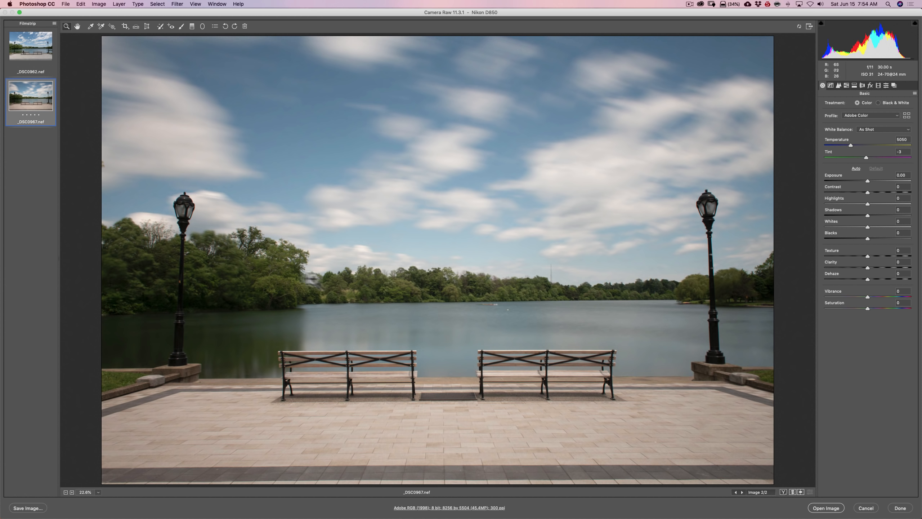
{"action": "left_click", "coordinate": [277, 277]}
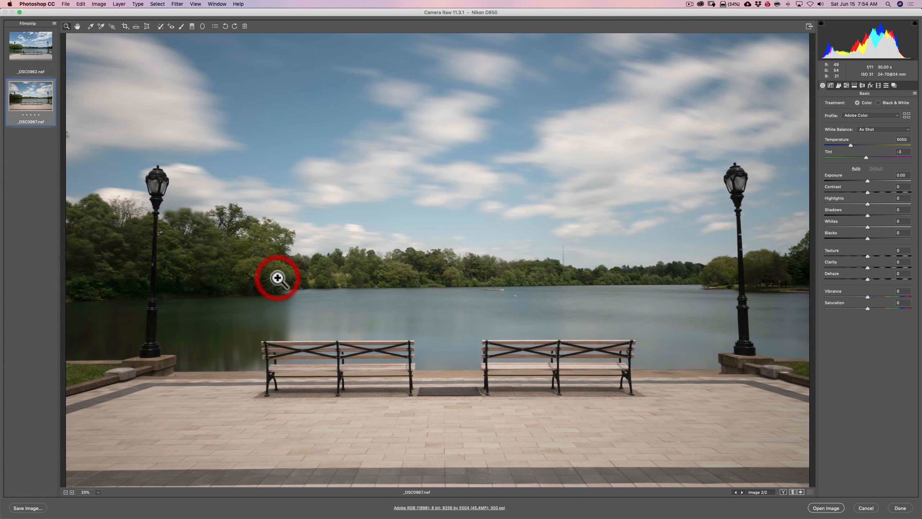
{"action": "left_click", "coordinate": [255, 261]}
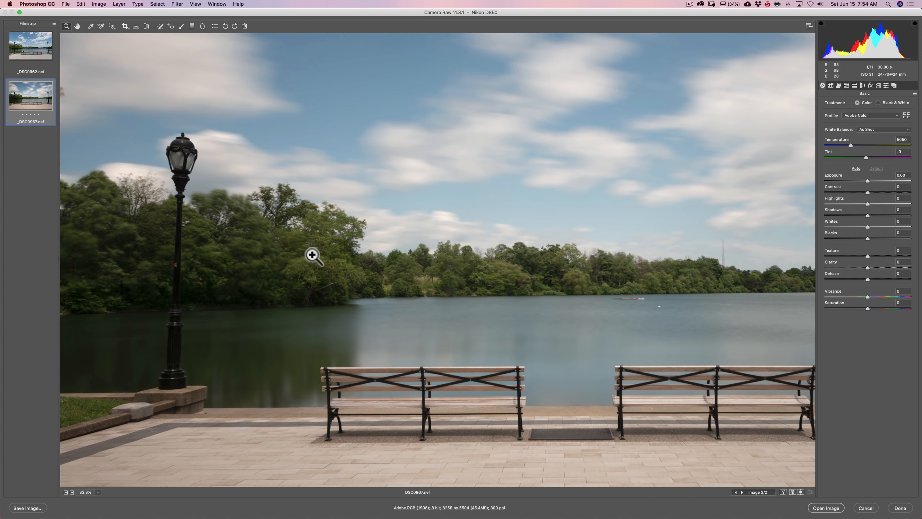
{"action": "left_click", "coordinate": [245, 240], "text": "alt"}
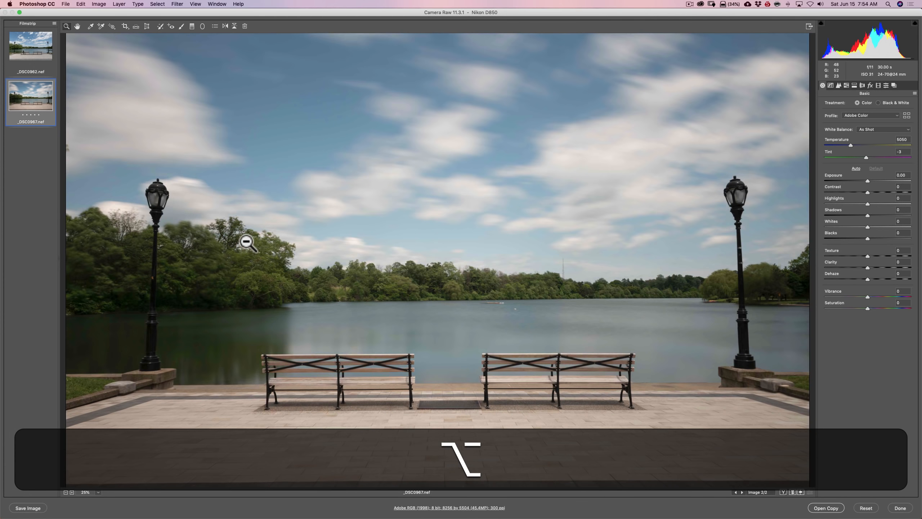
{"action": "left_click", "coordinate": [246, 242], "text": "alt"}
{"action": "left_click", "coordinate": [245, 244], "text": "alt"}
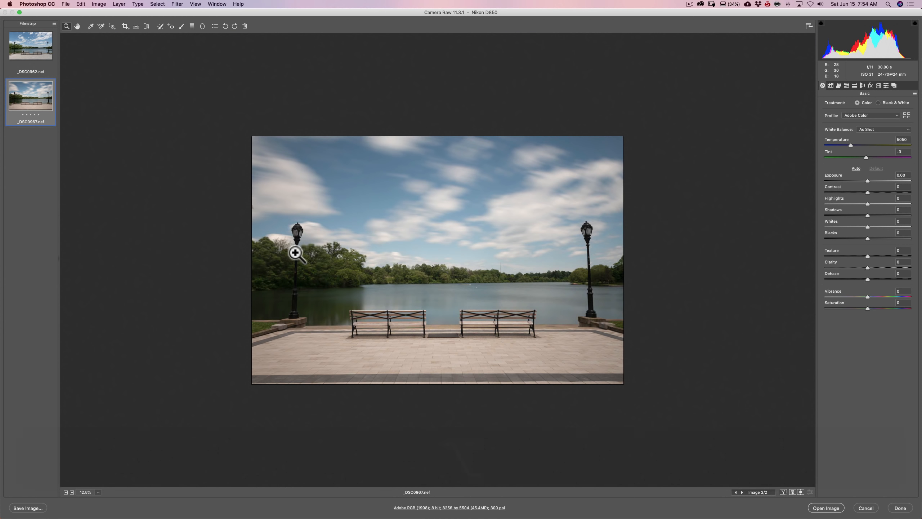
{"action": "key", "text": "super+0"}
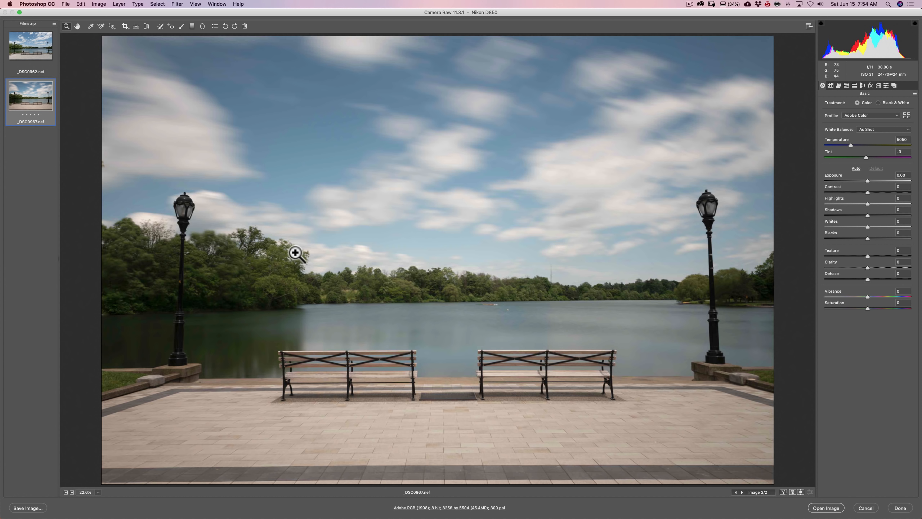
Alternate between the short-exposure _DSC0962.nef and long-exposure _DSC0967.nef to compare their sky, water and benches
{"action": "left_click", "coordinate": [34, 45]}
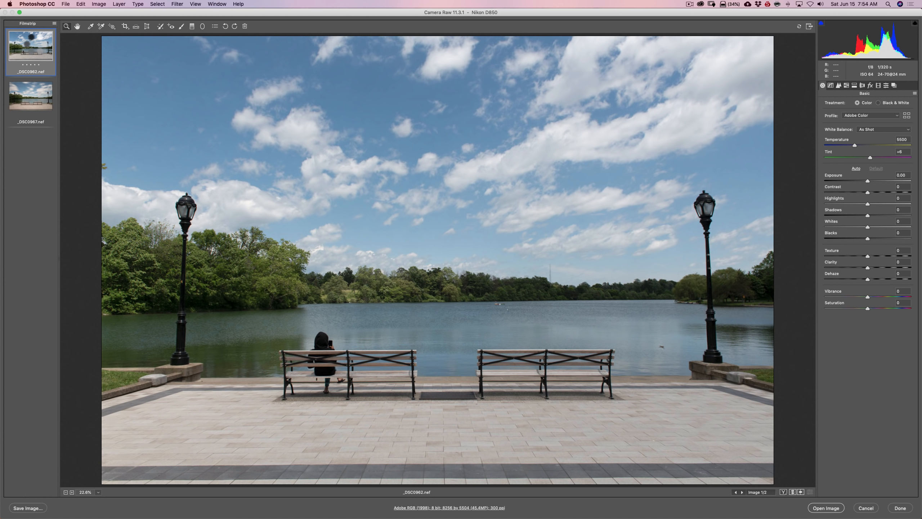
{"action": "left_click", "coordinate": [32, 95]}
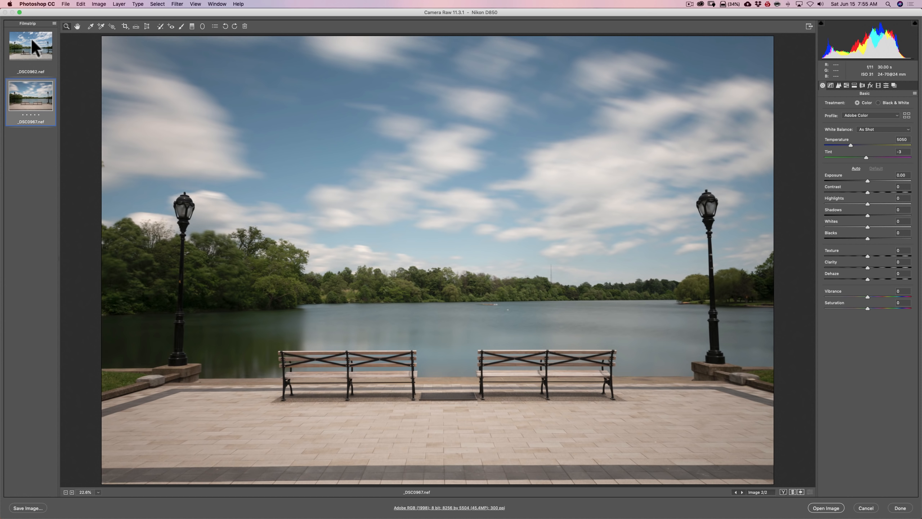
{"action": "left_click", "coordinate": [42, 53]}
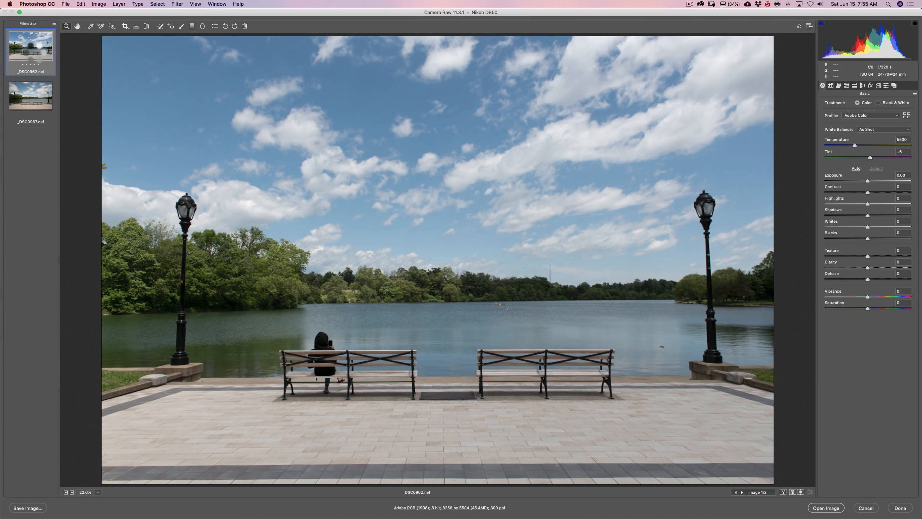
{"action": "left_click", "coordinate": [39, 88]}
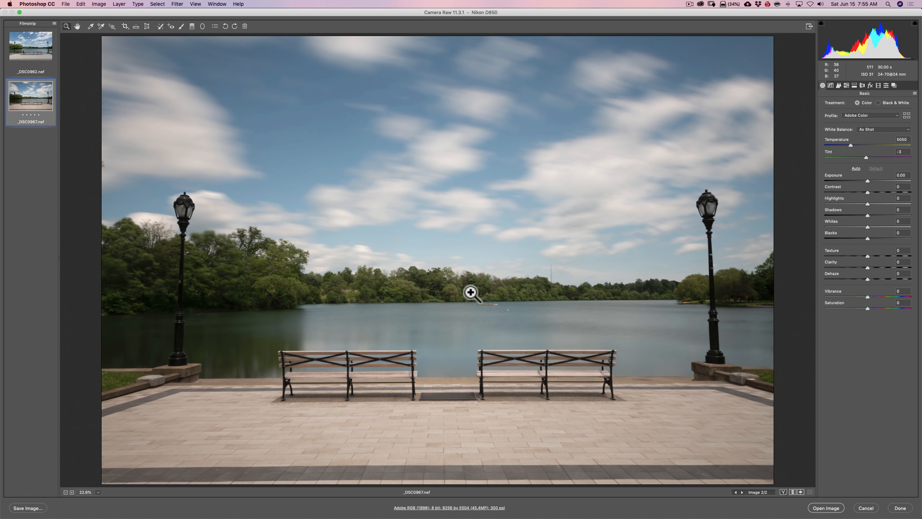
{"action": "left_click", "coordinate": [26, 48]}
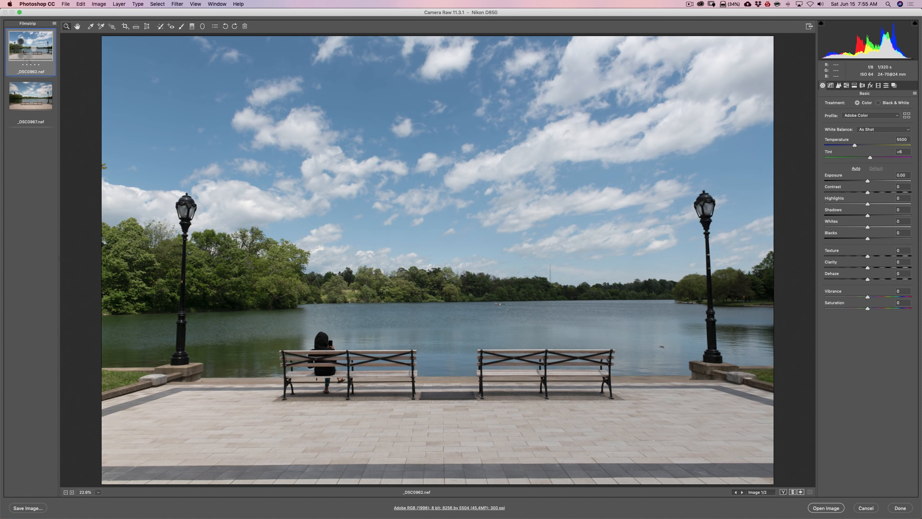
{"action": "left_click", "coordinate": [23, 88]}
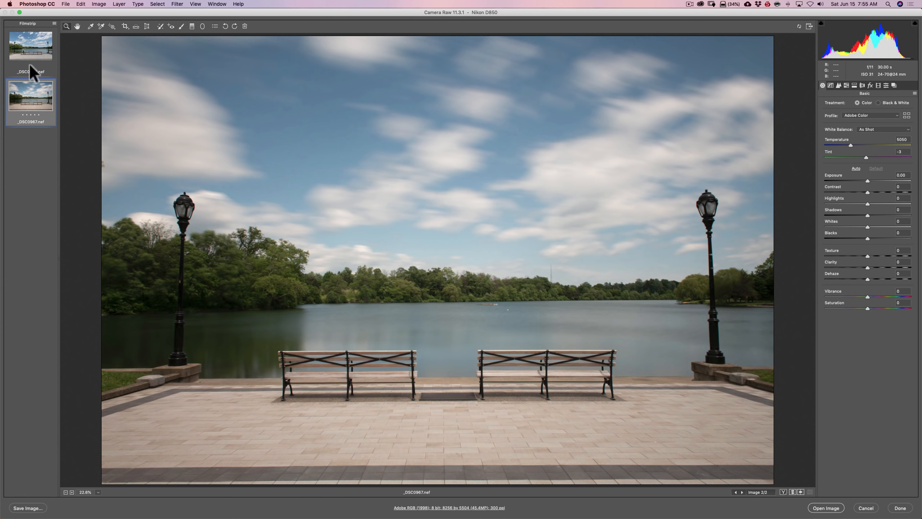
Select both raw photos, set Highlights to -65 and Shadows to +54, and check the adjustments on _DSC0967.nef
{"action": "left_click", "coordinate": [31, 44]}
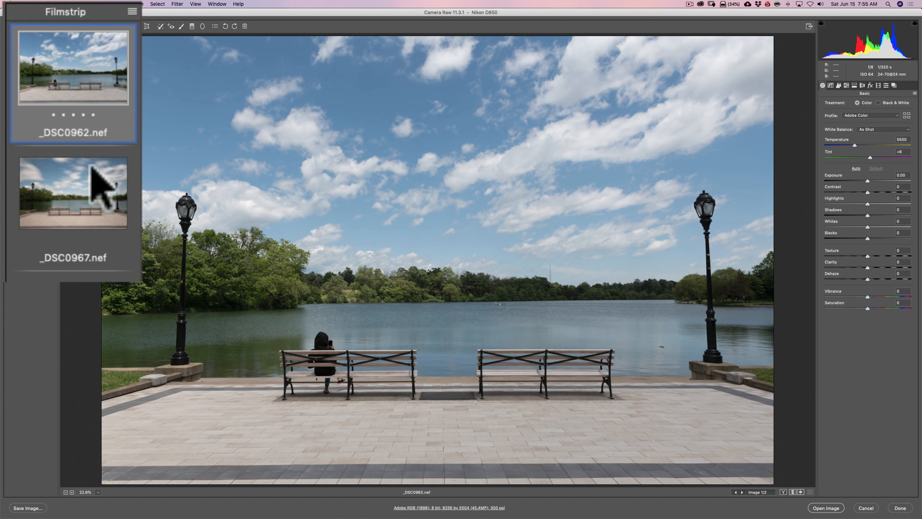
{"action": "left_click", "coordinate": [82, 185], "text": "super"}
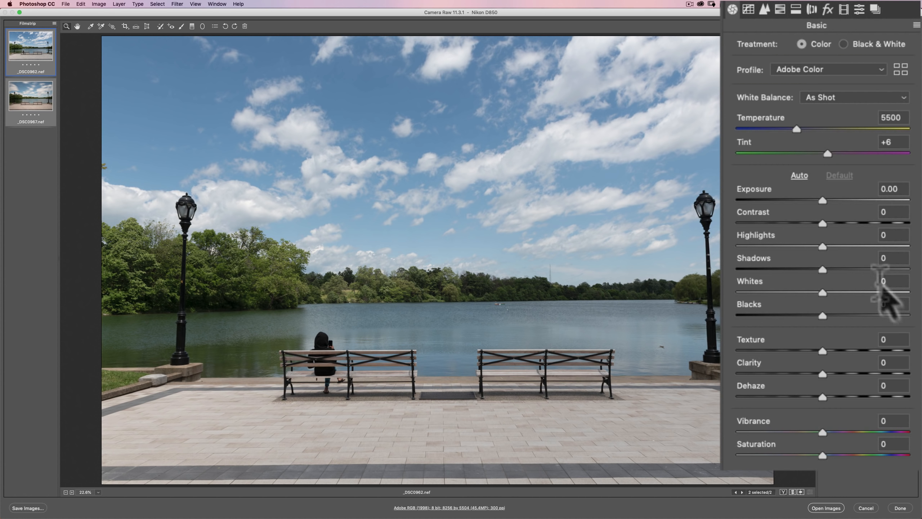
{"action": "left_click", "coordinate": [823, 246]}
{"action": "left_click_drag", "start_coordinate": [821, 247], "coordinate": [766, 247]}
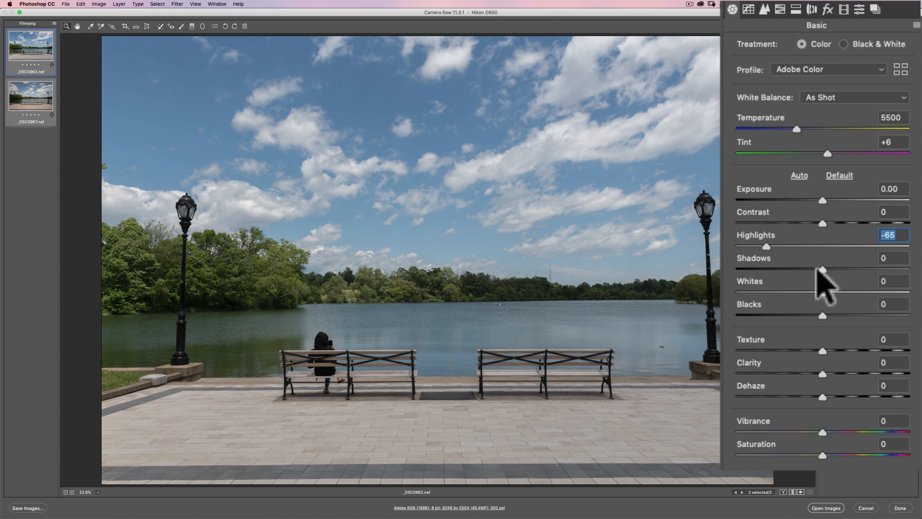
{"action": "left_click_drag", "start_coordinate": [822, 269], "coordinate": [868, 270]}
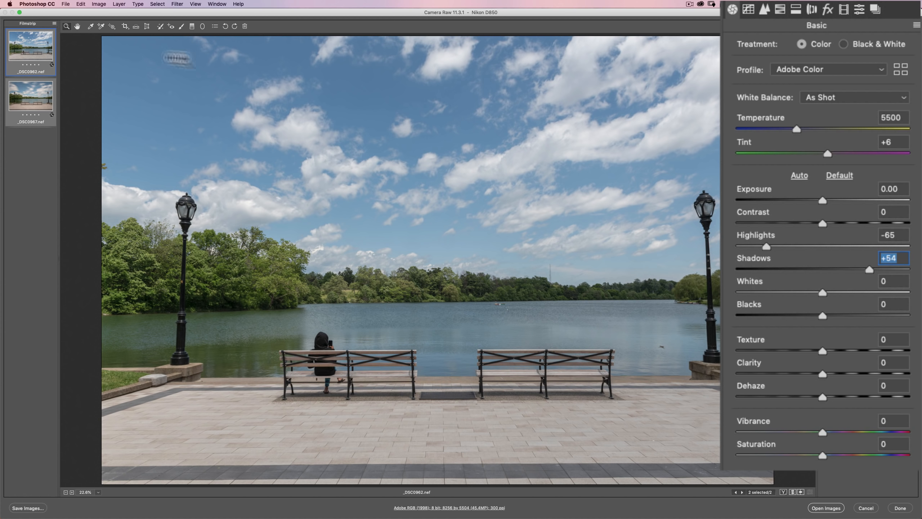
{"action": "left_click", "coordinate": [35, 96]}
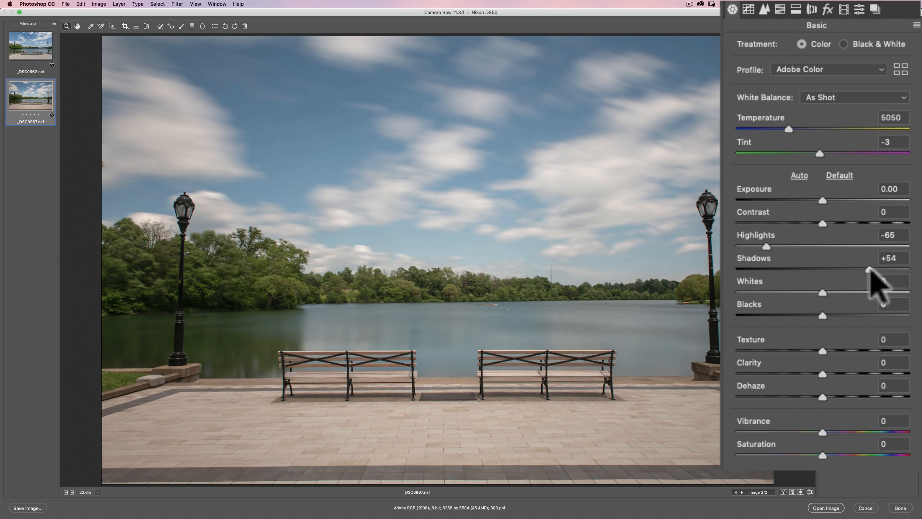
For both photos, set Texture to +11, Saturation to +11, Whites to +38 and Blacks to -2, and check the lens corrections
{"action": "left_click", "coordinate": [27, 58]}
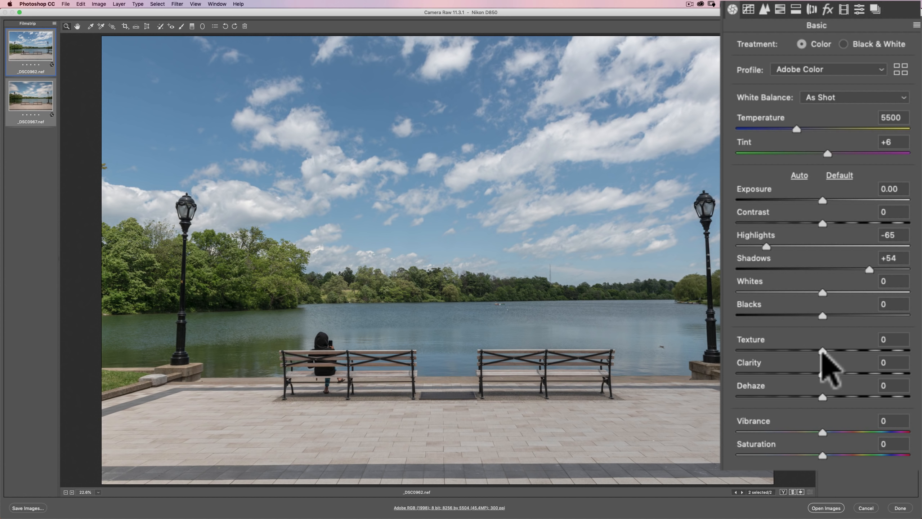
{"action": "left_click_drag", "start_coordinate": [822, 350], "coordinate": [832, 351]}
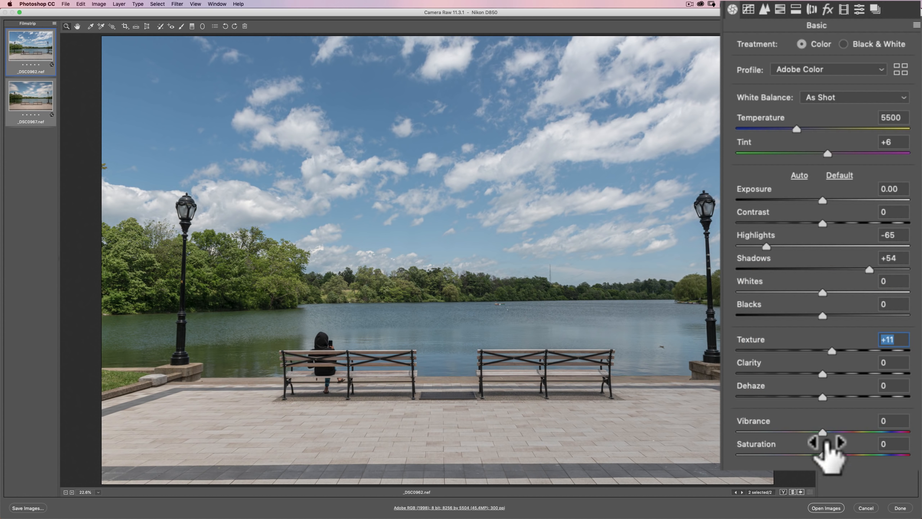
{"action": "left_click_drag", "start_coordinate": [820, 454], "coordinate": [831, 454]}
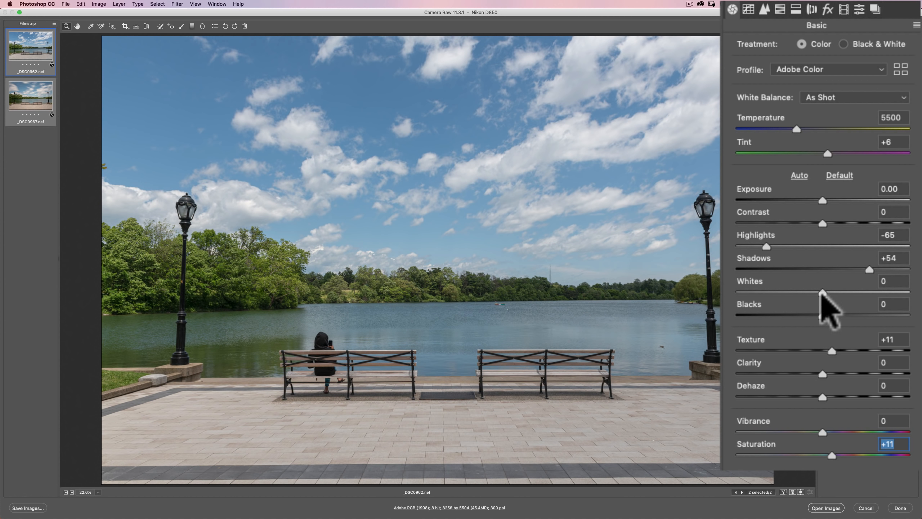
{"action": "left_click_drag", "start_coordinate": [823, 292], "coordinate": [821, 315]}
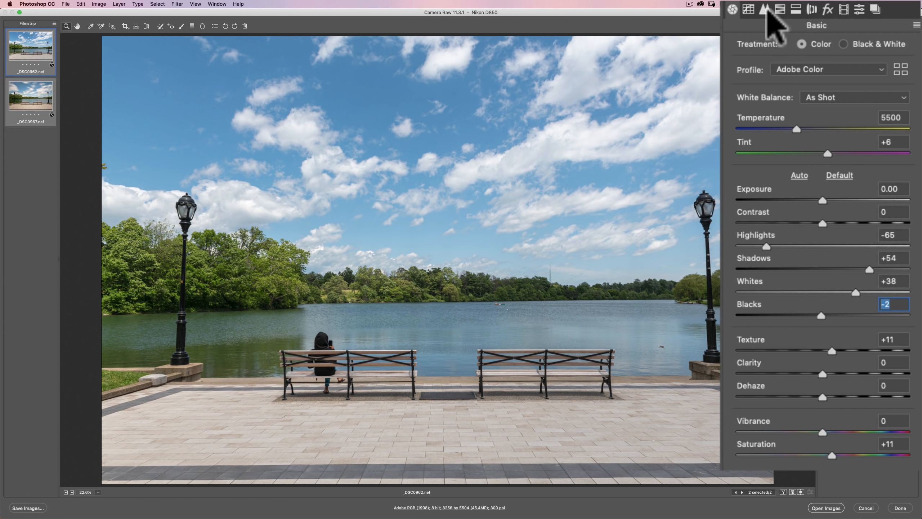
{"action": "left_click", "coordinate": [811, 9]}
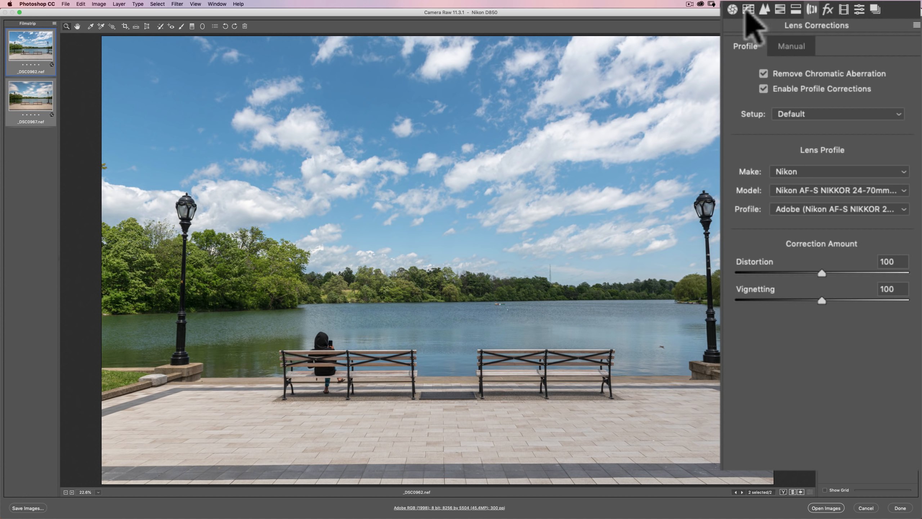
{"action": "left_click", "coordinate": [733, 9]}
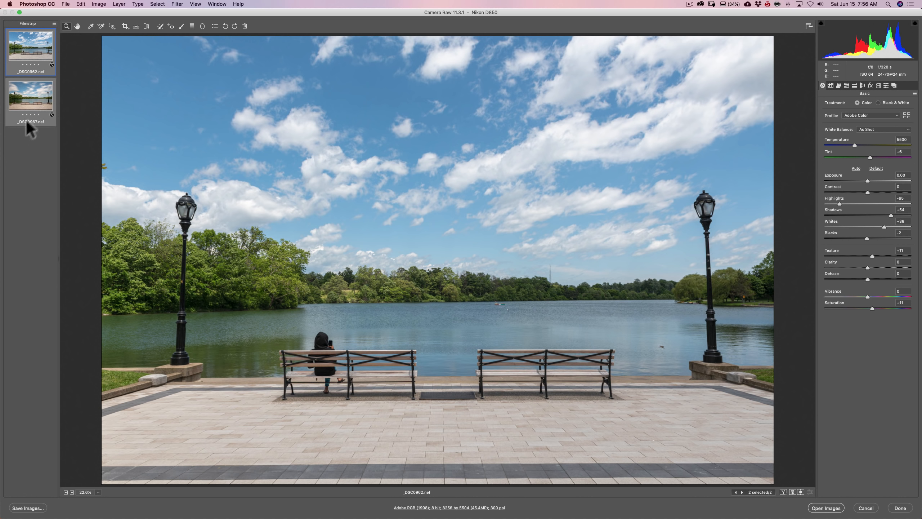
Neutralize the white balance of _DSC0962.nef and _DSC0967.nef individually by sampling the light paving behind the benches in each photo
{"action": "left_click", "coordinate": [32, 105], "text": "super"}
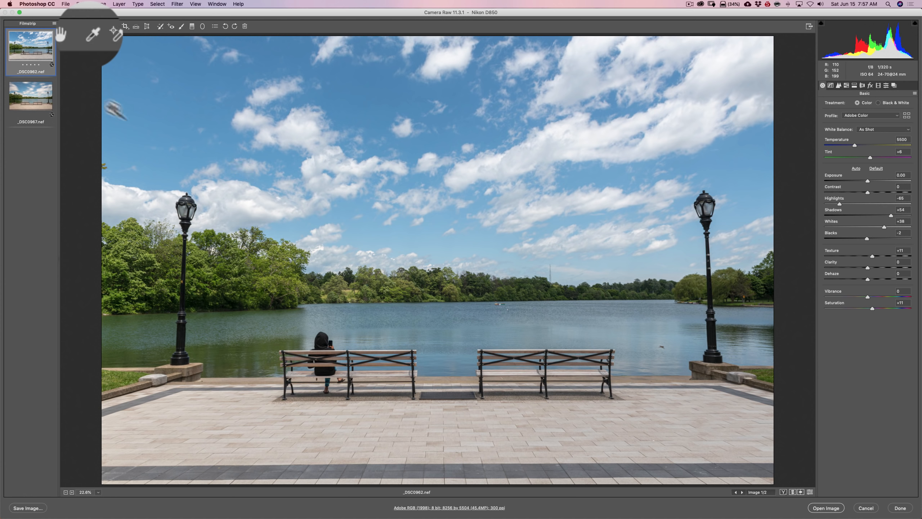
{"action": "left_click", "coordinate": [93, 33]}
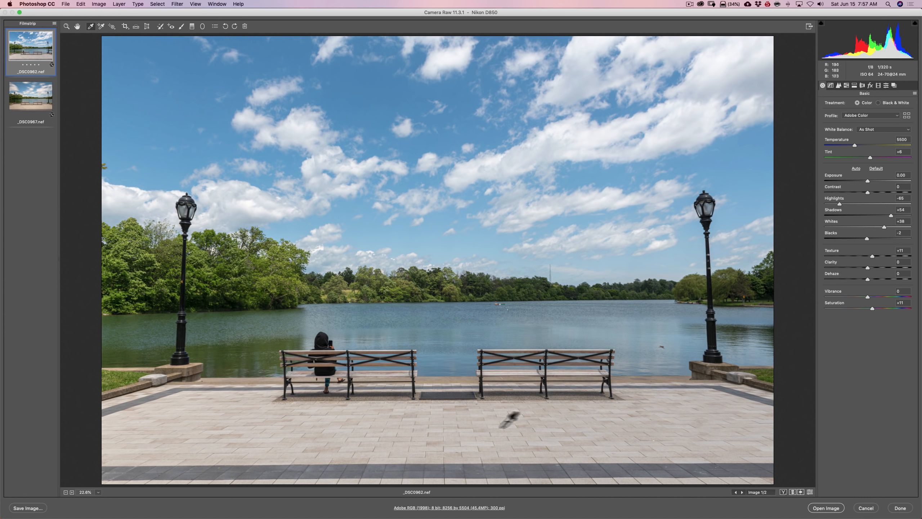
{"action": "left_click", "coordinate": [407, 415]}
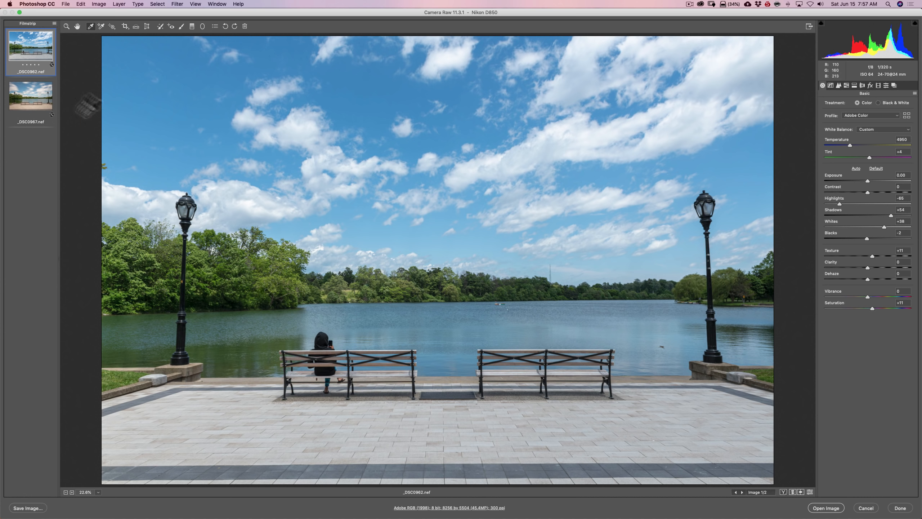
{"action": "left_click", "coordinate": [37, 105]}
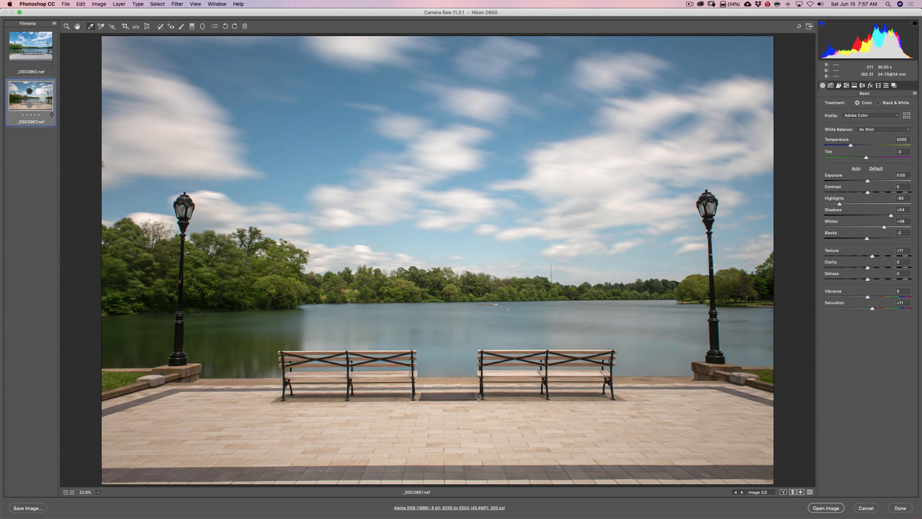
{"action": "left_click", "coordinate": [407, 416]}
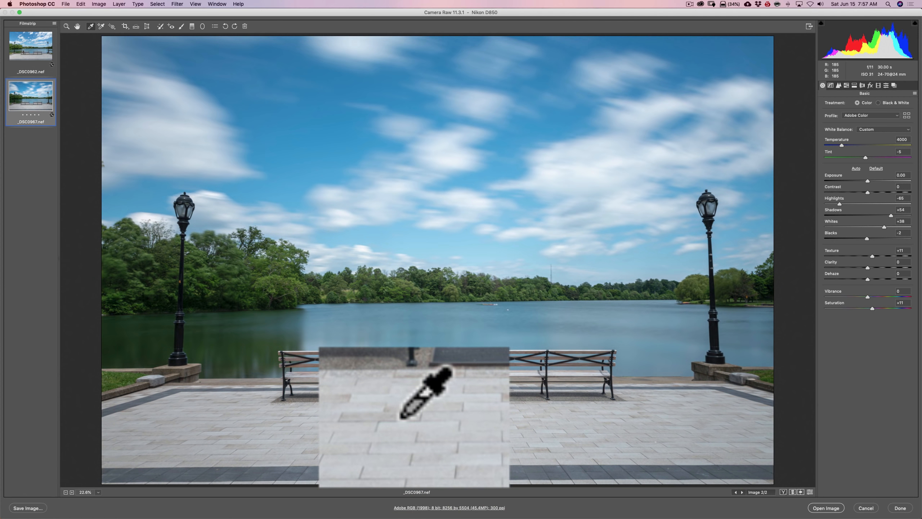
Compare the corrected colors of the two photos by alternating between them, ending on _DSC0967.nef
{"action": "left_click", "coordinate": [32, 47]}
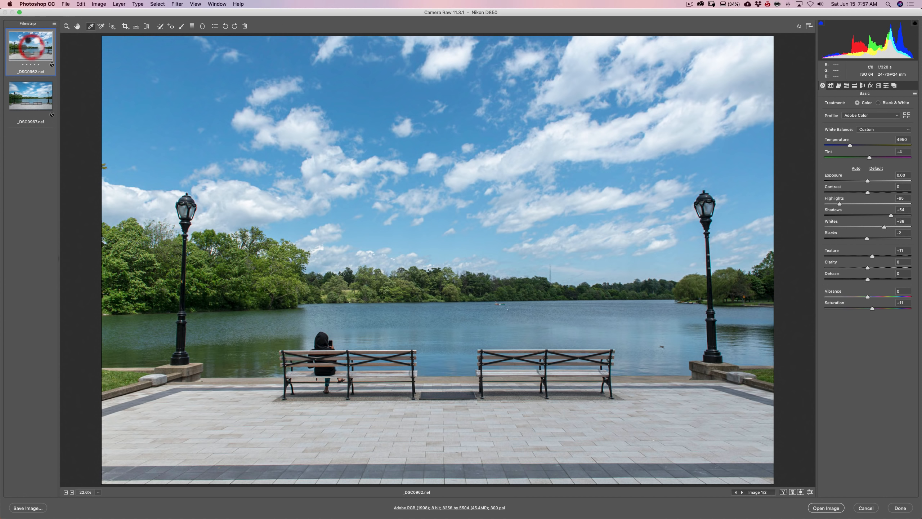
{"action": "left_click", "coordinate": [37, 91]}
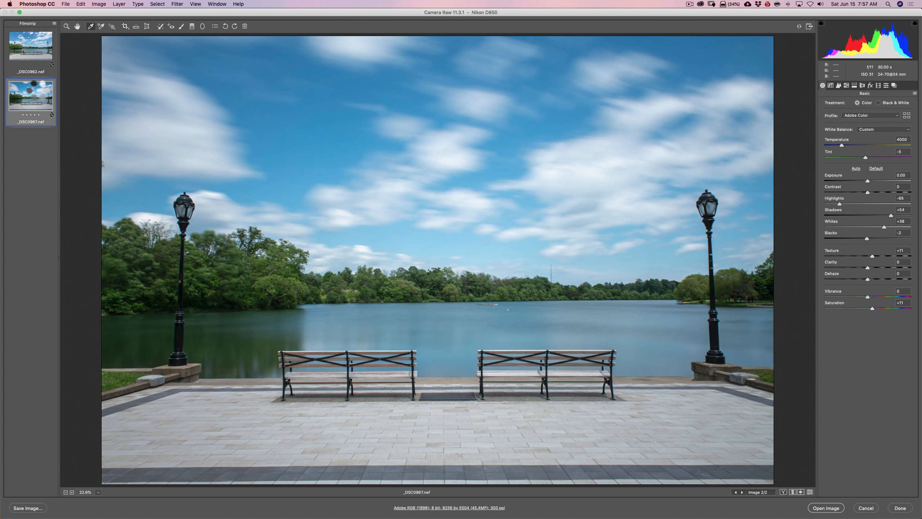
{"action": "left_click", "coordinate": [35, 51]}
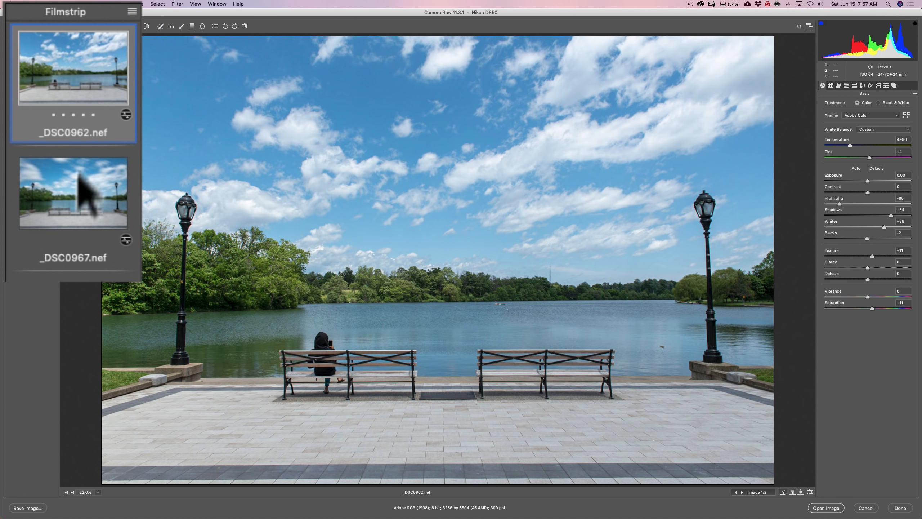
{"action": "left_click", "coordinate": [75, 187]}
{"action": "left_click", "coordinate": [82, 80]}
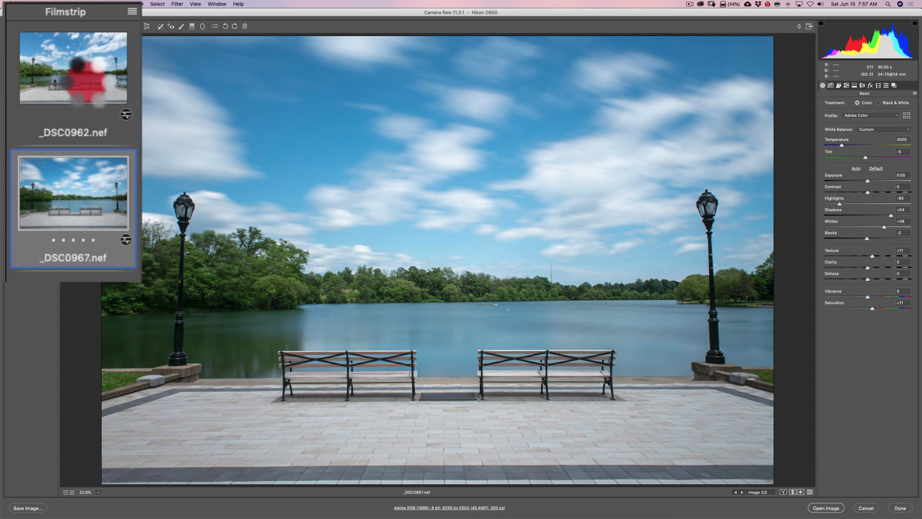
{"action": "left_click", "coordinate": [86, 185]}
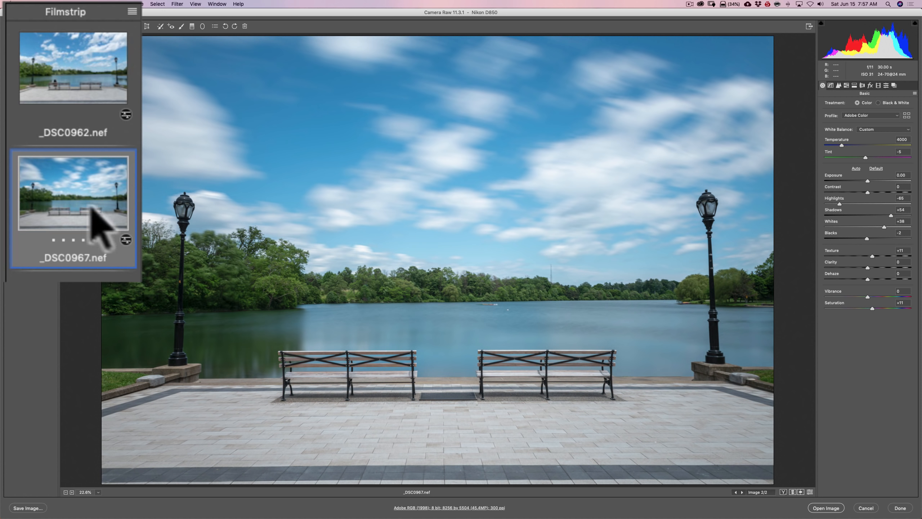
Select both _DSC0962.nef and _DSC0967.nef and open them in Photoshop as normal images
{"action": "left_click", "coordinate": [63, 72]}
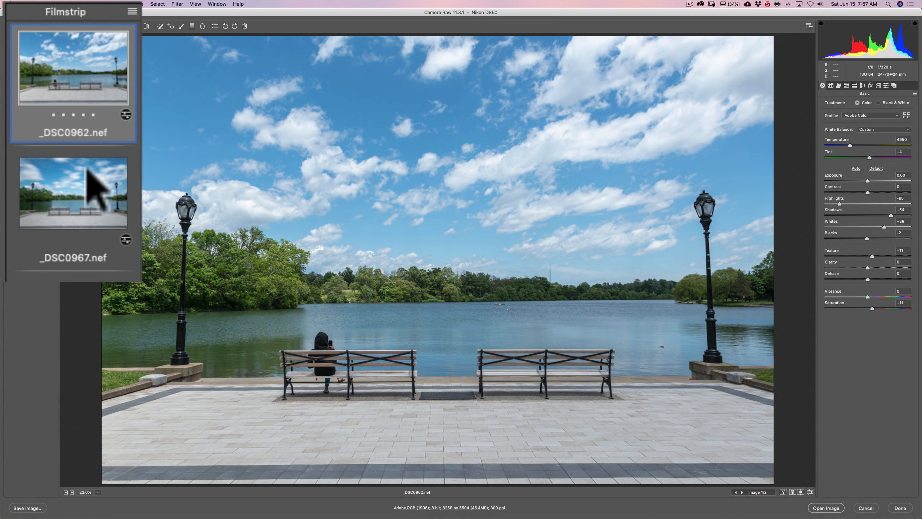
{"action": "key", "text": "super"}
{"action": "left_click", "coordinate": [82, 203], "text": "super"}
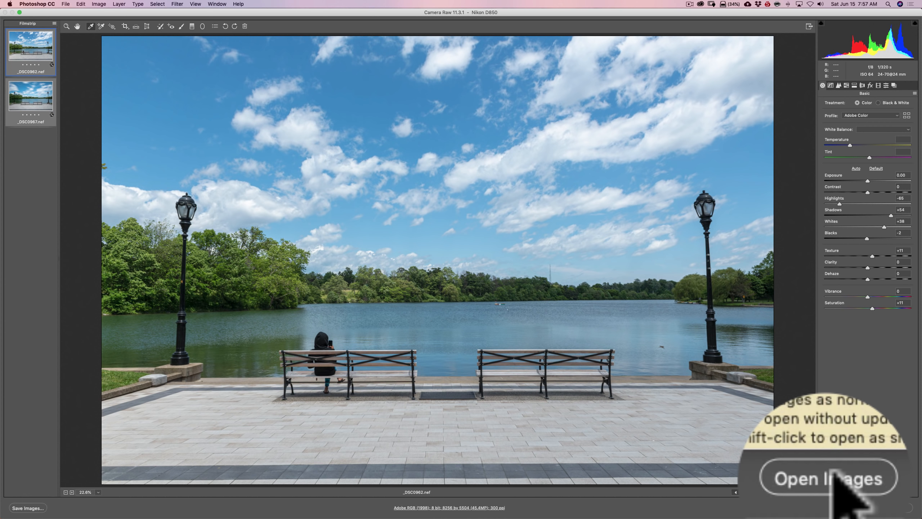
{"action": "left_click", "coordinate": [829, 508]}
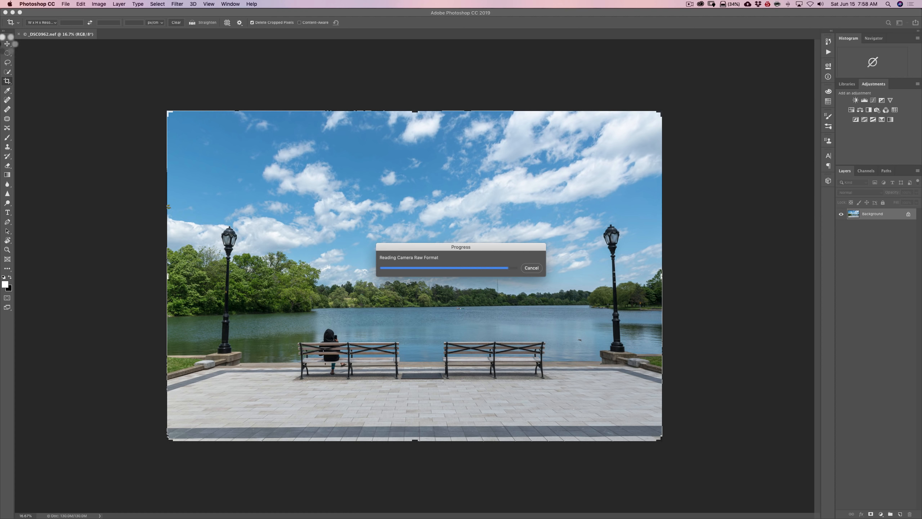
Copy the _DSC0962.nef image into the _DSC0967.nef document with the Move tool, placing it centered as a layer above the background
{"action": "left_click", "coordinate": [8, 44]}
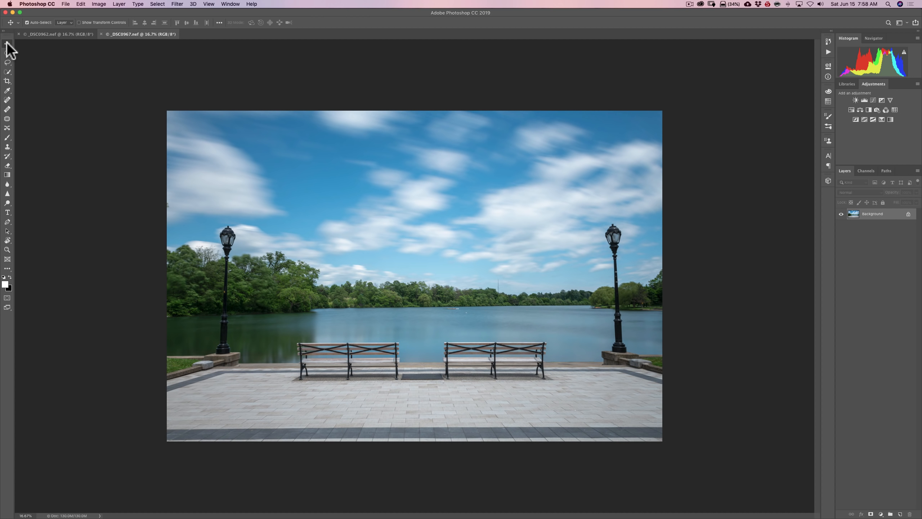
{"action": "left_click", "coordinate": [65, 34]}
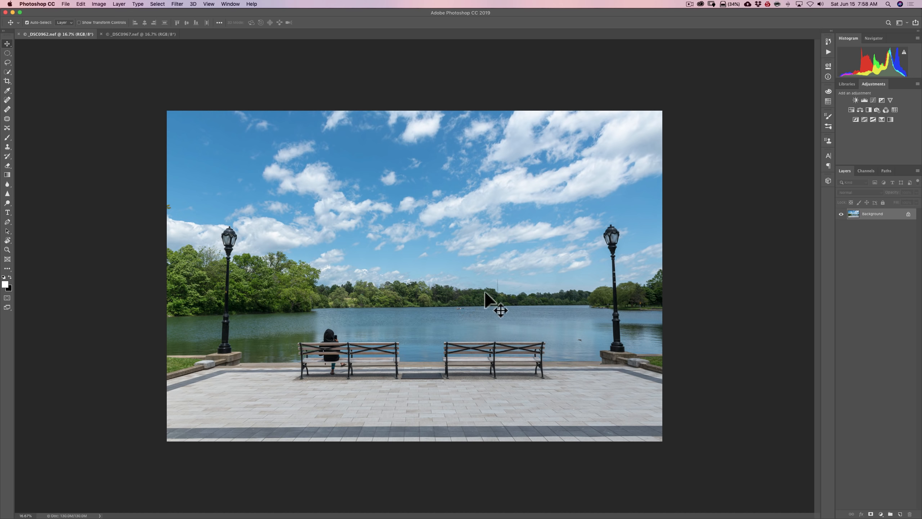
{"action": "left_click", "coordinate": [131, 34]}
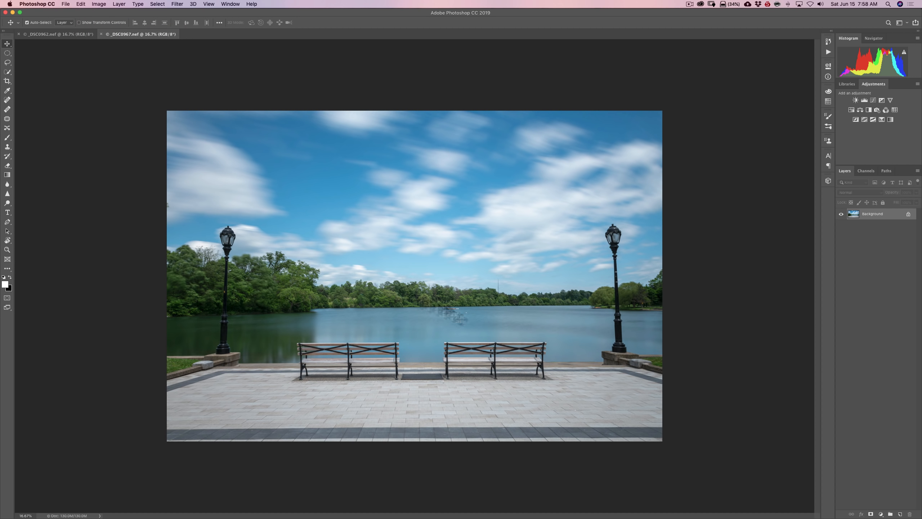
{"action": "left_click", "coordinate": [63, 34]}
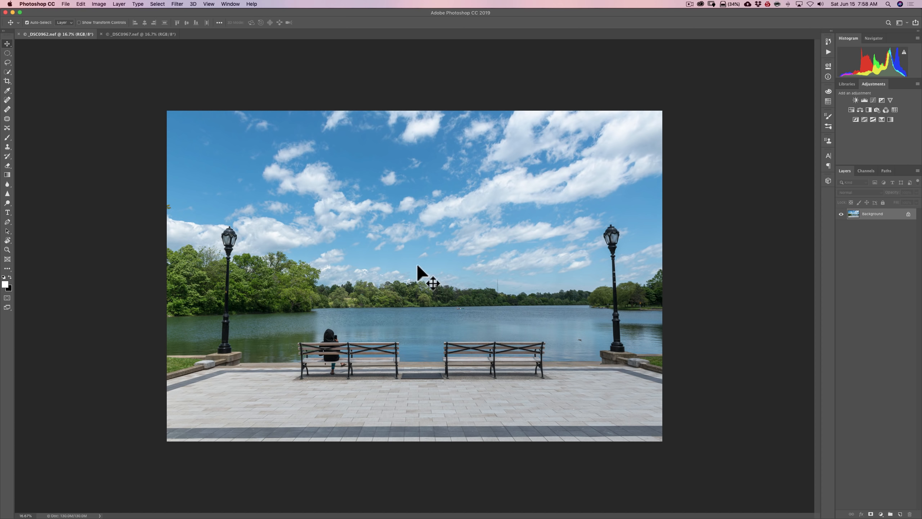
{"action": "left_click_drag", "start_coordinate": [416, 265], "coordinate": [296, 144]}
{"action": "left_click_drag", "start_coordinate": [397, 255], "coordinate": [418, 281]}
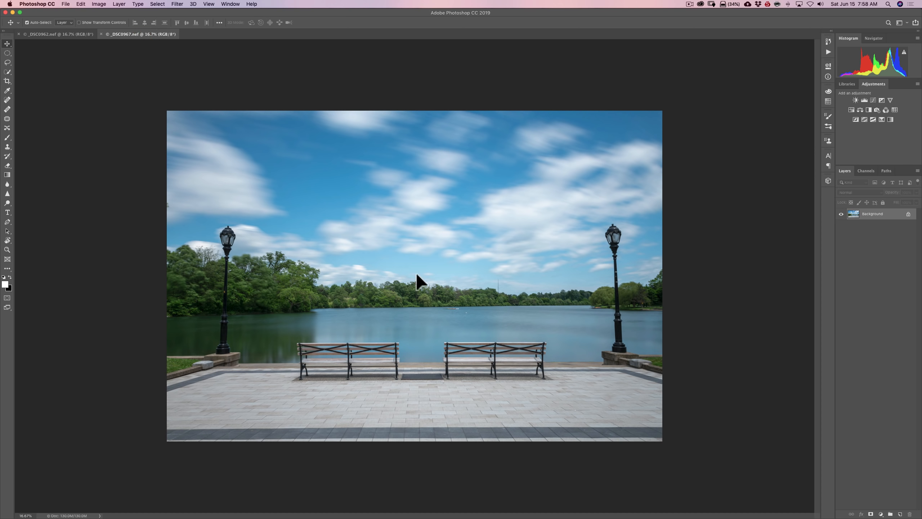
{"action": "key", "text": "shift"}
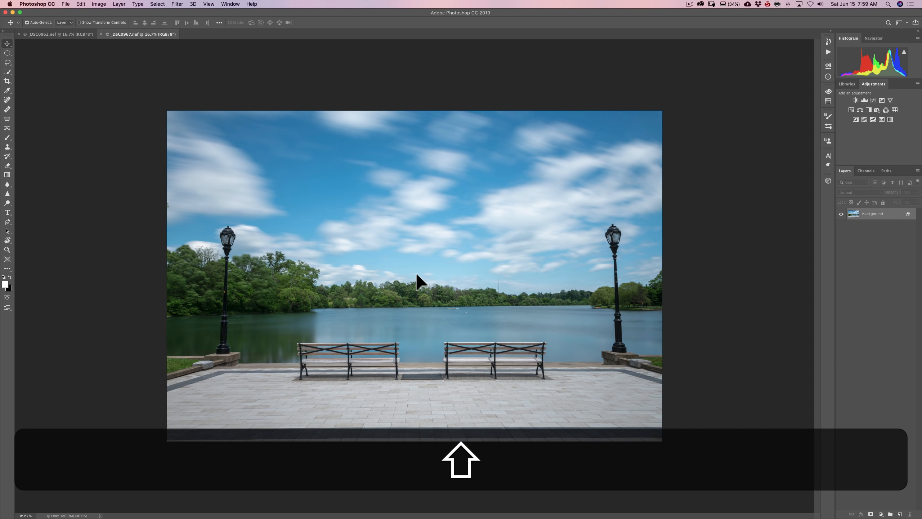
{"action": "left_click_drag", "start_coordinate": [417, 275], "coordinate": [417, 274]}
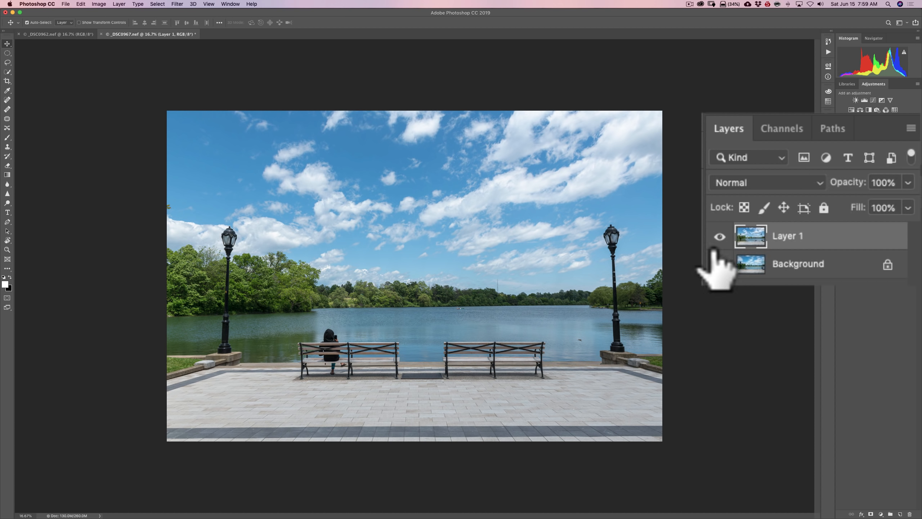
Toggle the visibility of Layer 1 to compare its position with the Background layer, leaving it visible
{"action": "left_click", "coordinate": [719, 236]}
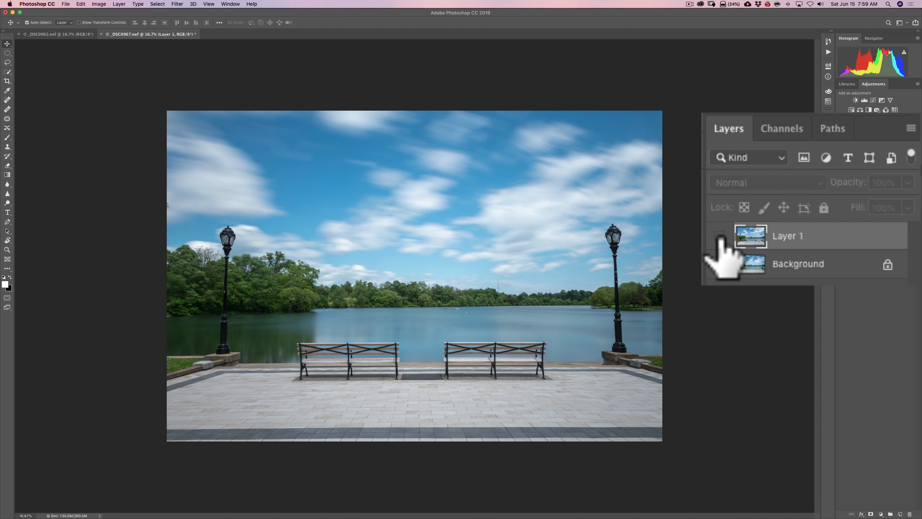
{"action": "left_click", "coordinate": [719, 237]}
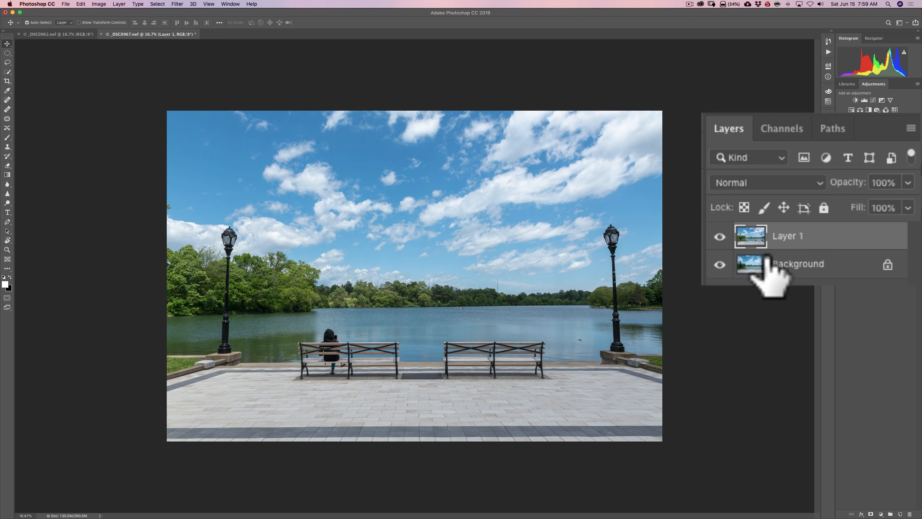
{"action": "left_click", "coordinate": [718, 237]}
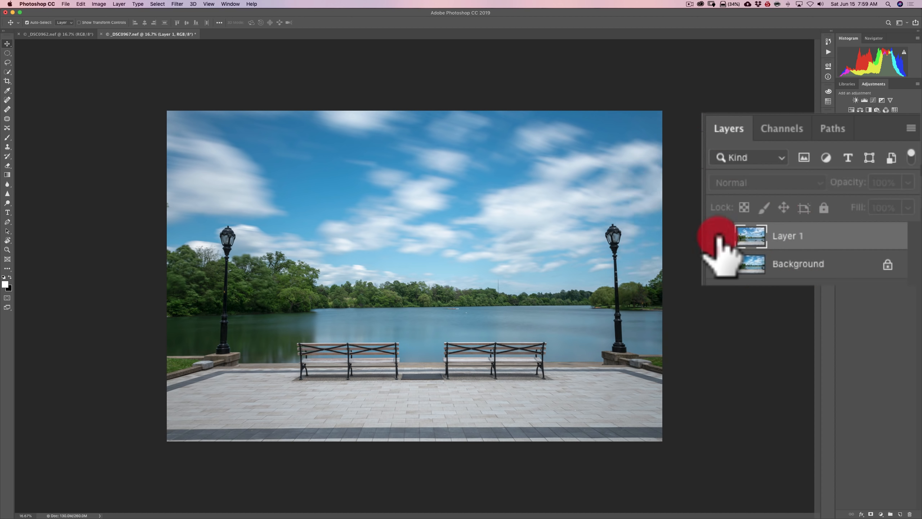
{"action": "left_click", "coordinate": [719, 236]}
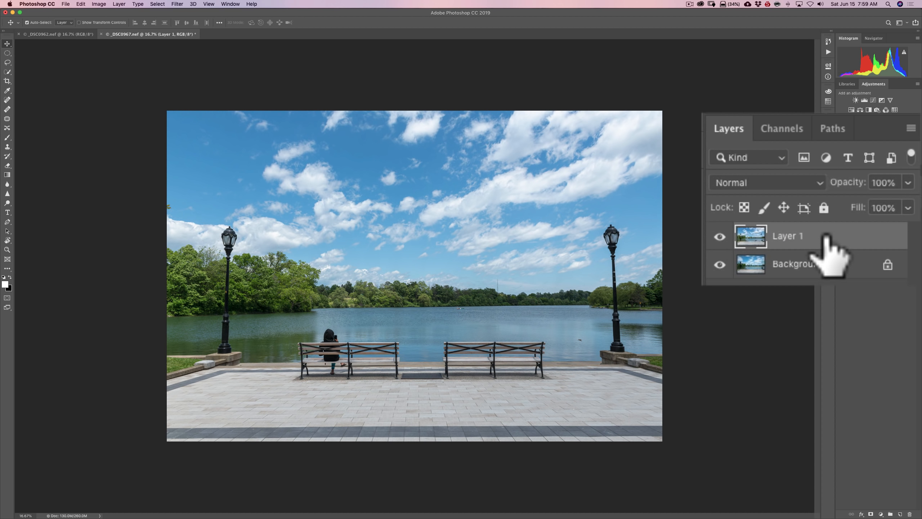
Select Layer 1 together with the Background layer and auto-align them using the Auto projection
{"action": "left_click", "coordinate": [840, 260], "text": "super"}
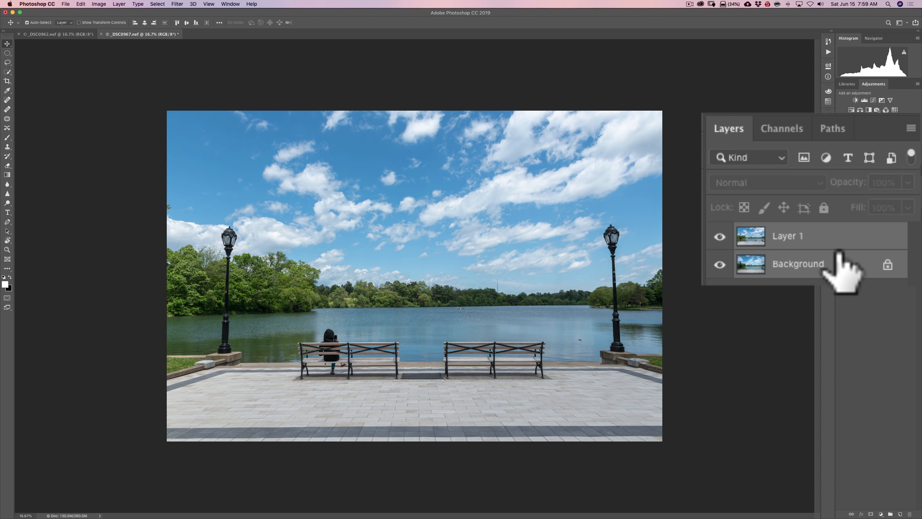
{"action": "left_click", "coordinate": [81, 4]}
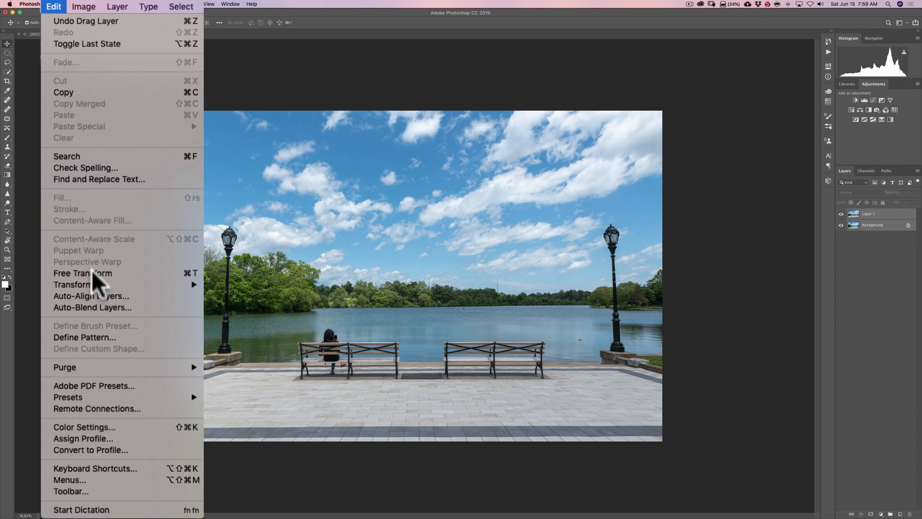
{"action": "left_click", "coordinate": [95, 298]}
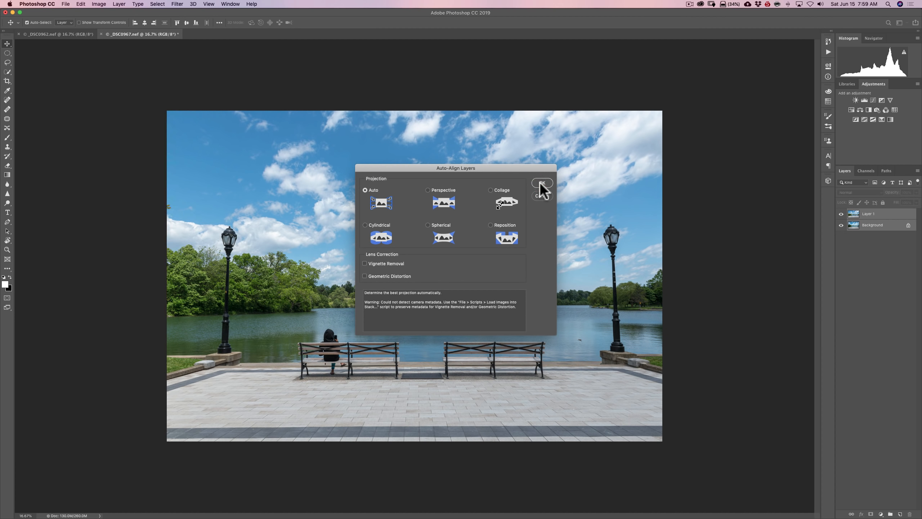
{"action": "left_click", "coordinate": [541, 184]}
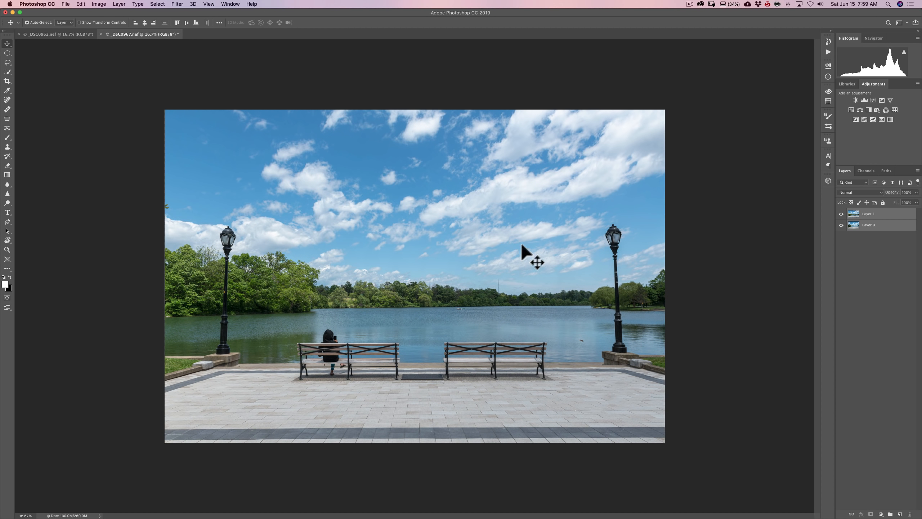
Check the alignment of the two layers by hiding and showing Layer 1, leaving it visible
{"action": "left_click", "coordinate": [841, 215]}
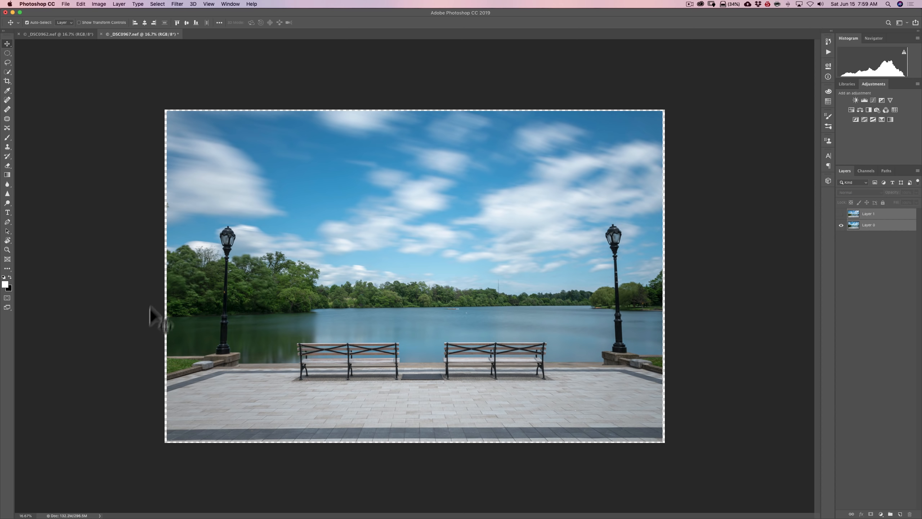
{"action": "left_click", "coordinate": [842, 214]}
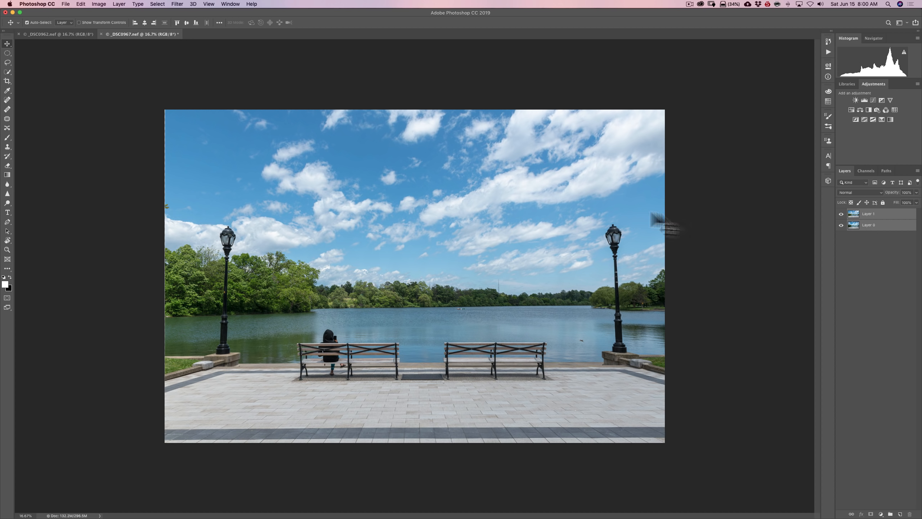
{"action": "left_click", "coordinate": [842, 214]}
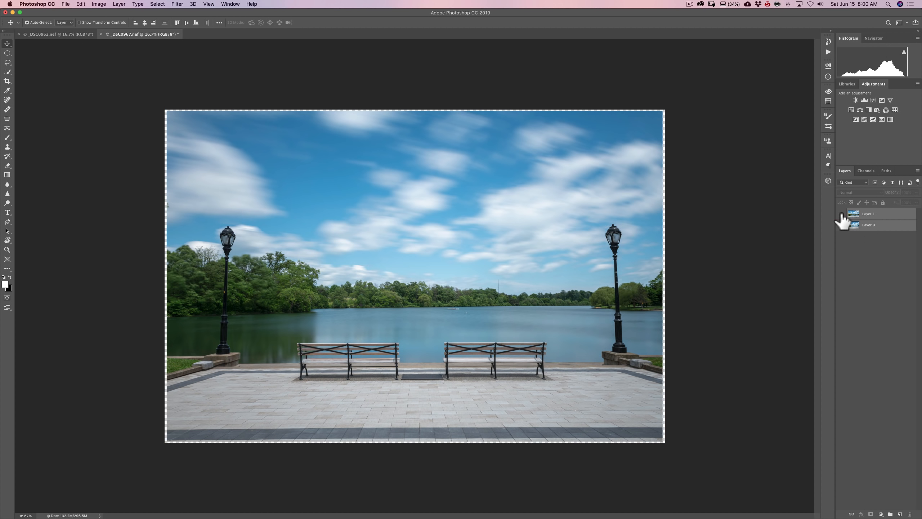
{"action": "left_click", "coordinate": [842, 213]}
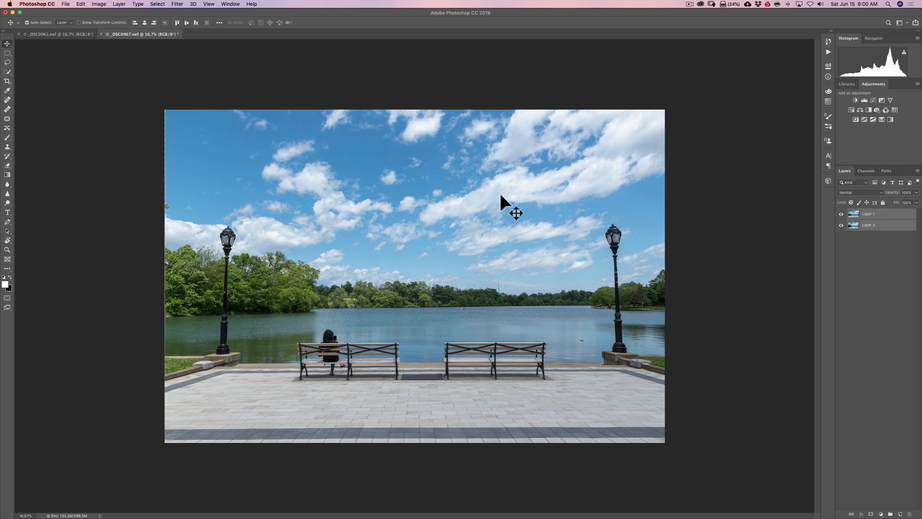
Add a layer mask to Layer 1 only, and activate the Brush tool with black as the foreground color
{"action": "left_click", "coordinate": [884, 215], "text": "super"}
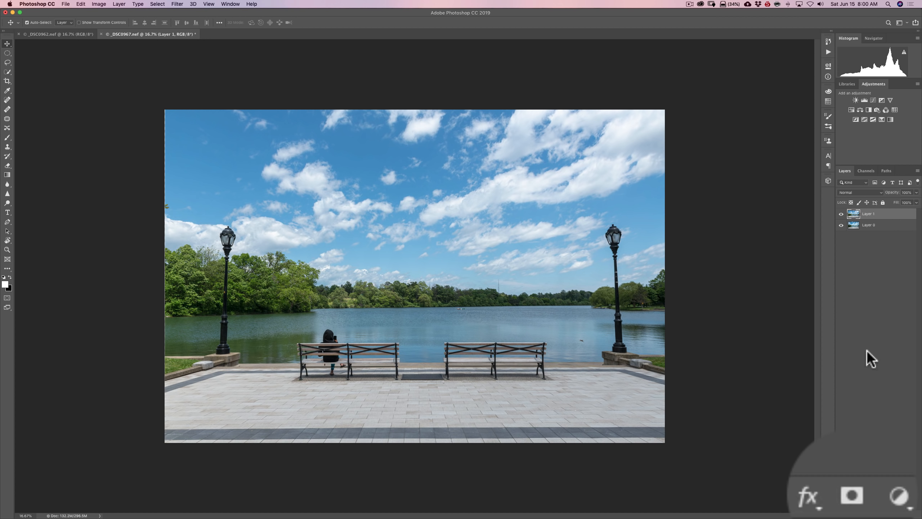
{"action": "left_click", "coordinate": [851, 495]}
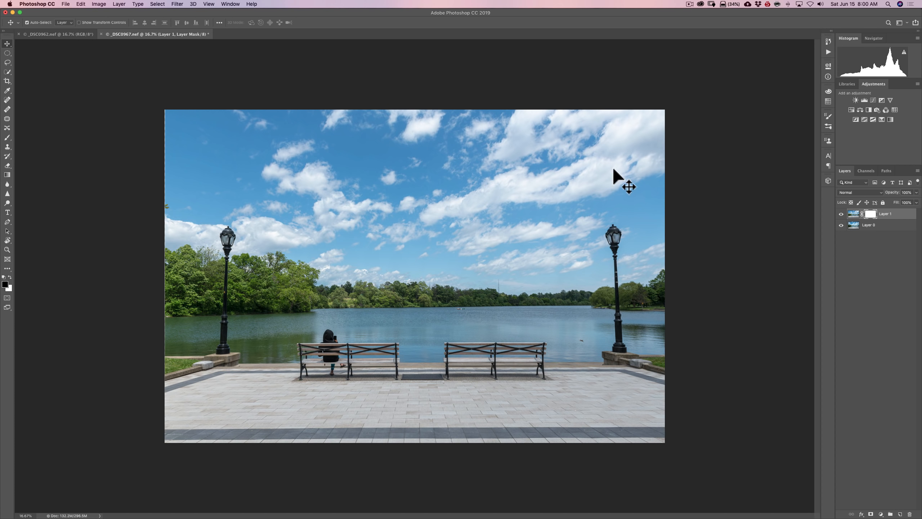
{"action": "key", "text": "b"}
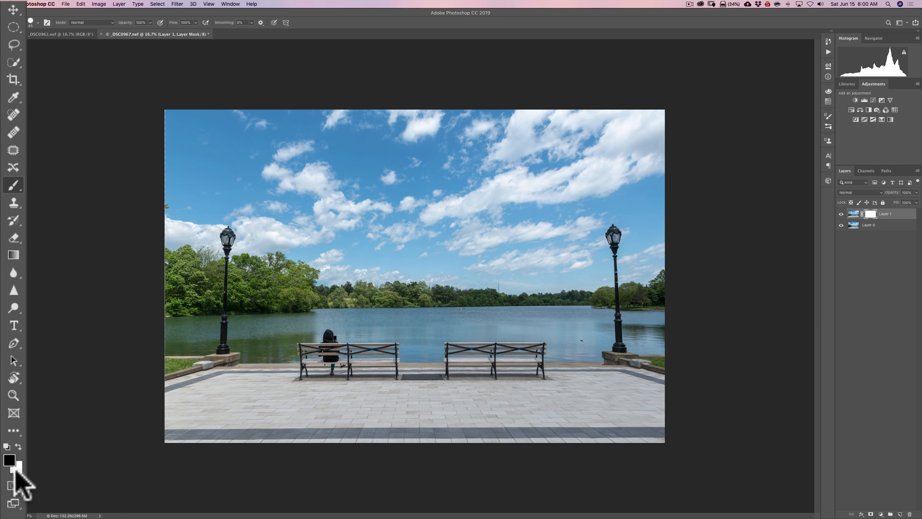
{"action": "key", "text": "d"}
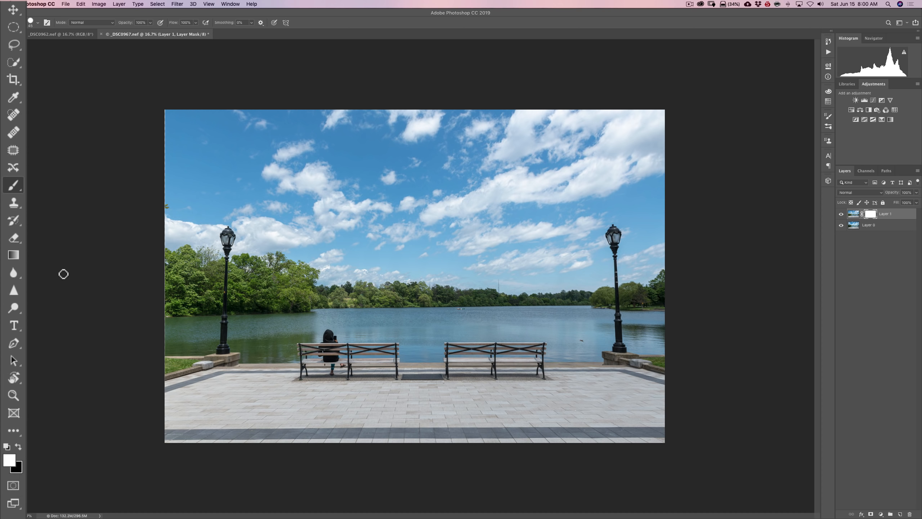
{"action": "key", "text": "x"}
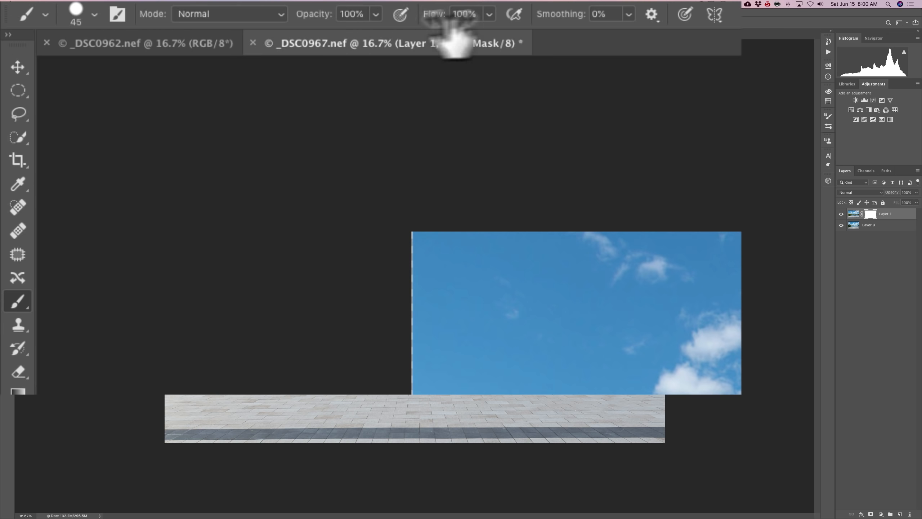
Paint black on Layer 1's mask across the sky above the treeline, using a 100% hardness brush enlarged to 1200 px
{"action": "left_click", "coordinate": [93, 15]}
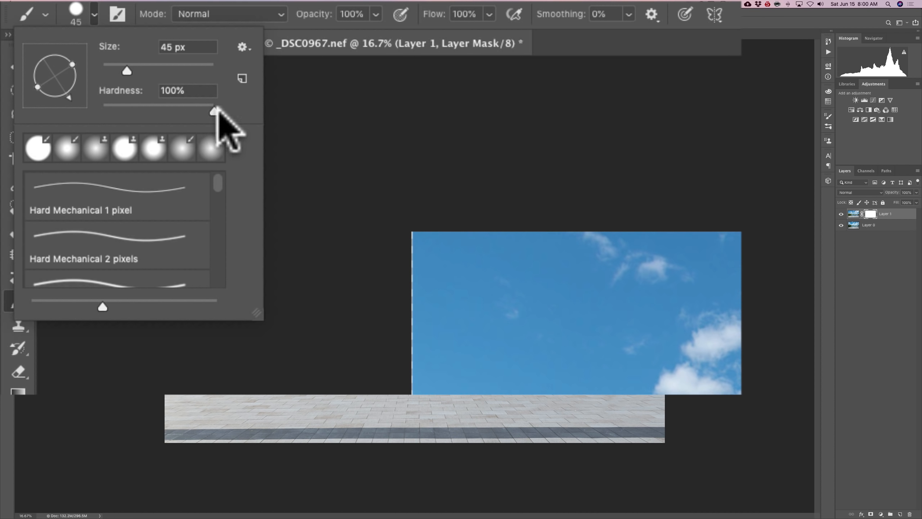
{"action": "left_click", "coordinate": [94, 16]}
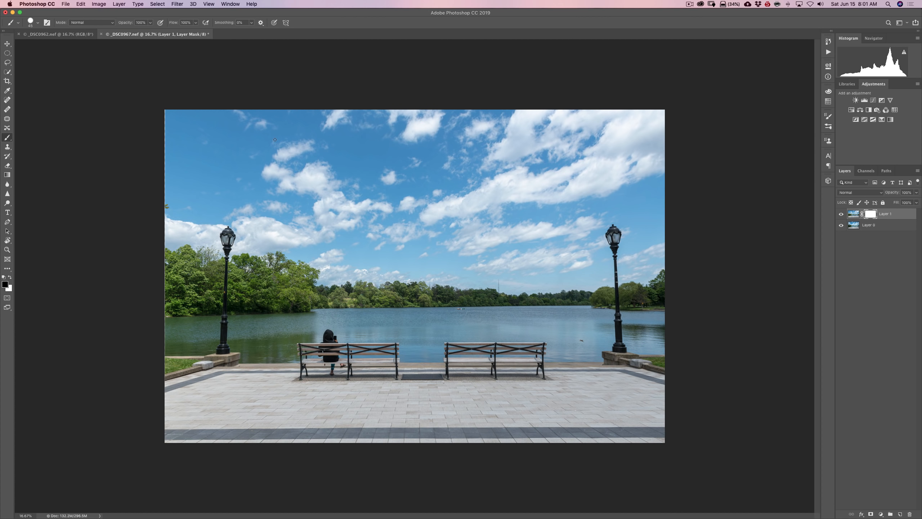
{"action": "key", "text": "super"}
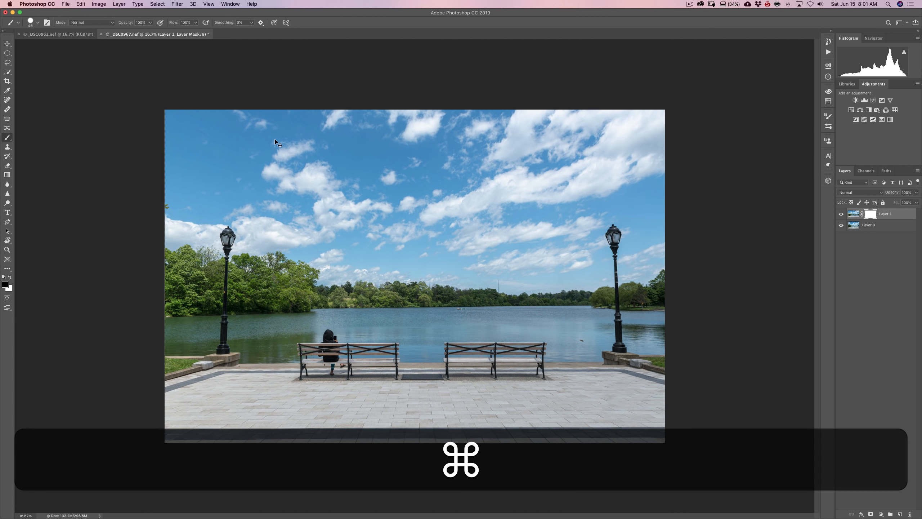
{"action": "key", "text": "super+equal"}
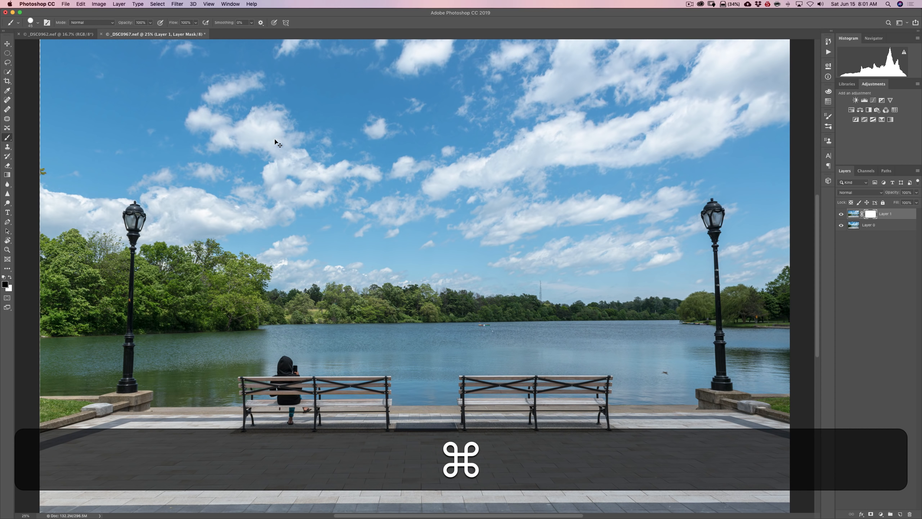
{"action": "key", "text": "super+0"}
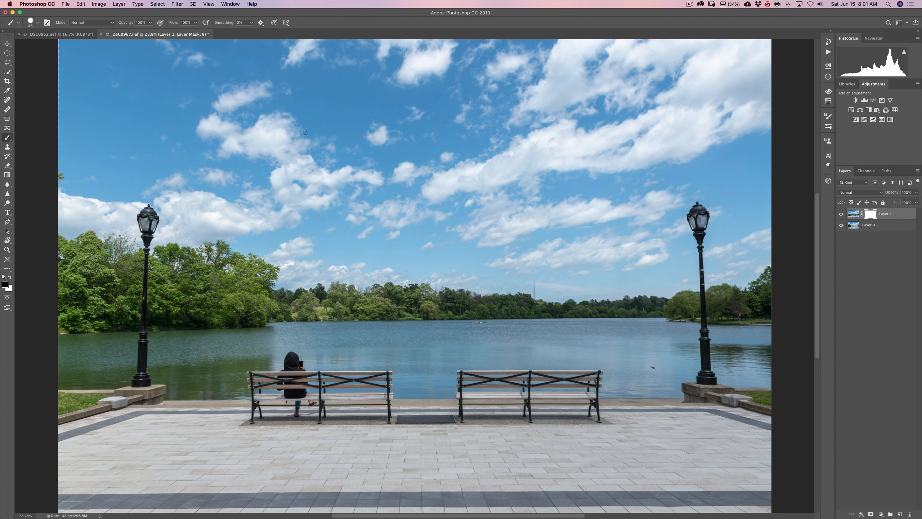
{"action": "key", "text": "bracketright"}
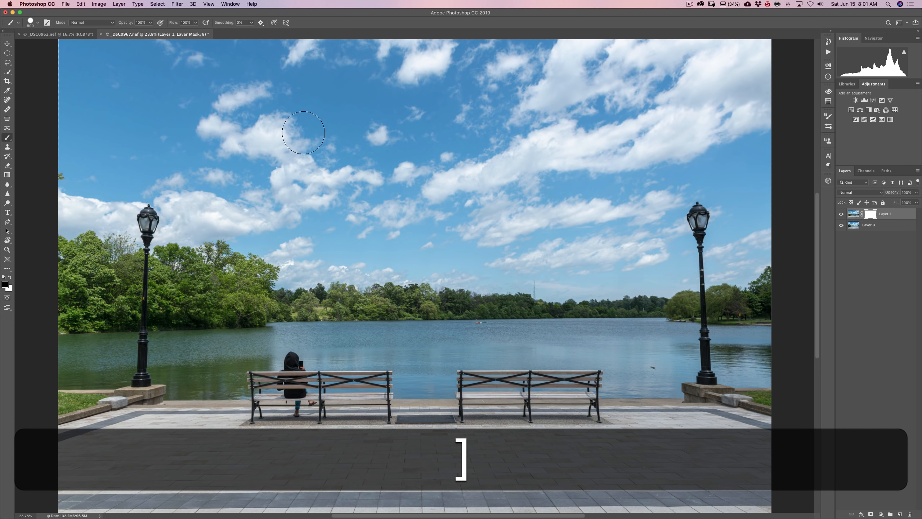
{"action": "key", "text": "bracketright"}
{"action": "key", "text": "bracketright"}
{"action": "key", "text": "bracketright"}
{"action": "key", "text": "bracketright"}
{"action": "key", "text": "bracketright"}
{"action": "key", "text": "bracketright"}
{"action": "key", "text": "bracketright"}
{"action": "mouse_move", "coordinate": [108, 78]}
{"action": "left_mouse_down"}
{"action": "mouse_move", "coordinate": [708, 83]}
{"action": "mouse_move", "coordinate": [737, 101]}
{"action": "mouse_move", "coordinate": [609, 123]}
{"action": "mouse_move", "coordinate": [399, 140]}
{"action": "mouse_move", "coordinate": [105, 94]}
{"action": "mouse_move", "coordinate": [212, 130]}
{"action": "mouse_move", "coordinate": [421, 174]}
{"action": "mouse_move", "coordinate": [763, 171]}
{"action": "mouse_move", "coordinate": [722, 196]}
{"action": "mouse_move", "coordinate": [706, 192]}
{"action": "mouse_move", "coordinate": [722, 207]}
{"action": "mouse_move", "coordinate": [694, 216]}
{"action": "mouse_move", "coordinate": [699, 210]}
{"action": "mouse_move", "coordinate": [339, 211]}
{"action": "mouse_move", "coordinate": [232, 180]}
{"action": "mouse_move", "coordinate": [140, 178]}
{"action": "mouse_move", "coordinate": [86, 148]}
{"action": "mouse_move", "coordinate": [272, 175]}
{"action": "mouse_move", "coordinate": [717, 178]}
{"action": "mouse_move", "coordinate": [658, 183]}
{"action": "left_mouse_up"}
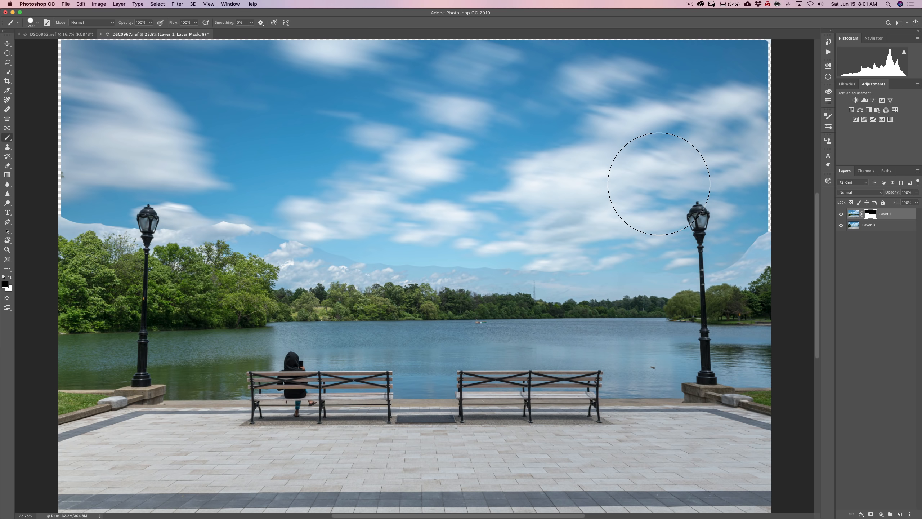
Soften the brush by lowering its hardness to 18%
{"action": "left_click", "coordinate": [38, 23]}
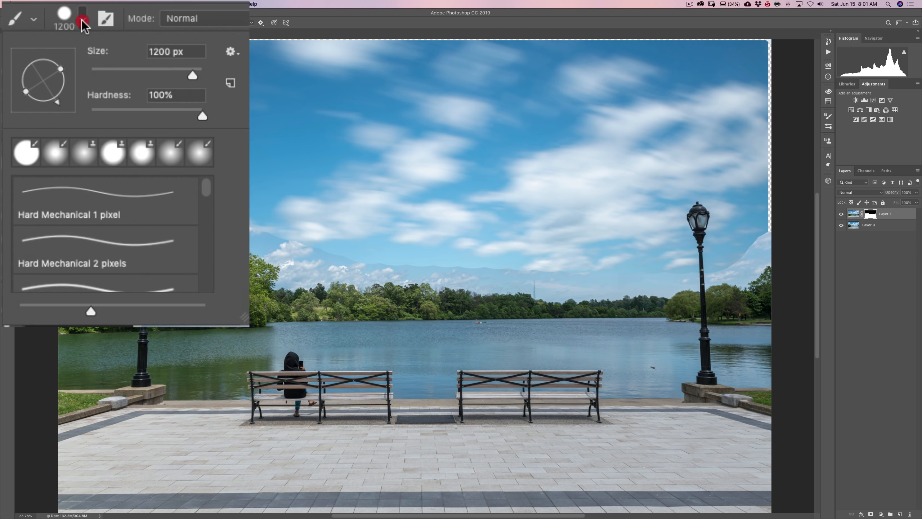
{"action": "left_click_drag", "start_coordinate": [202, 120], "coordinate": [111, 116]}
{"action": "left_click", "coordinate": [82, 19]}
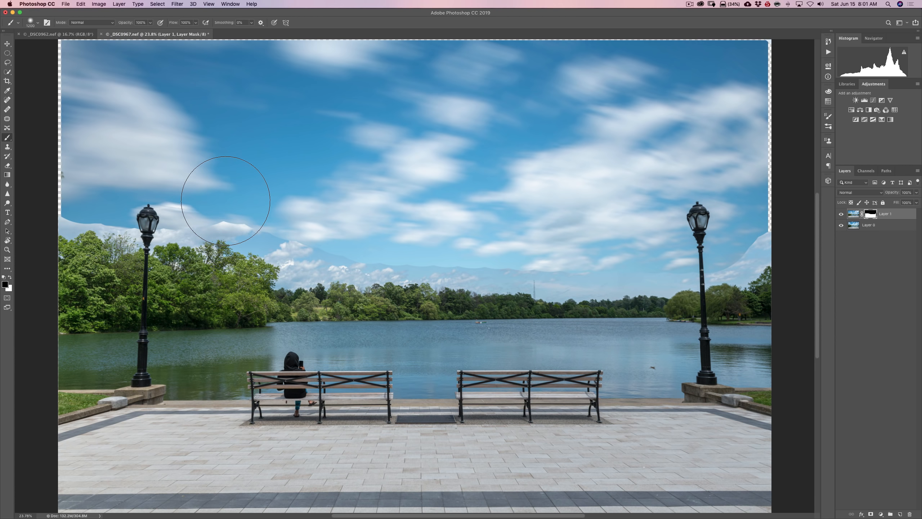
Paint black on Layer 1's mask along the whole treeline and remaining sky edges with a much smaller soft brush
{"action": "key", "text": "bracketright"}
{"action": "key", "text": "p"}
{"action": "key", "text": "bracketleft"}
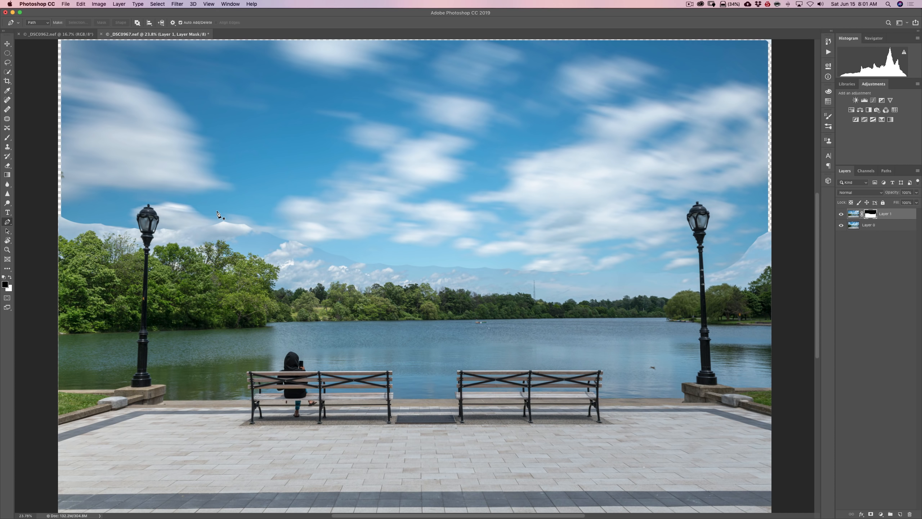
{"action": "key", "text": "b"}
{"action": "key", "text": "bracketleft"}
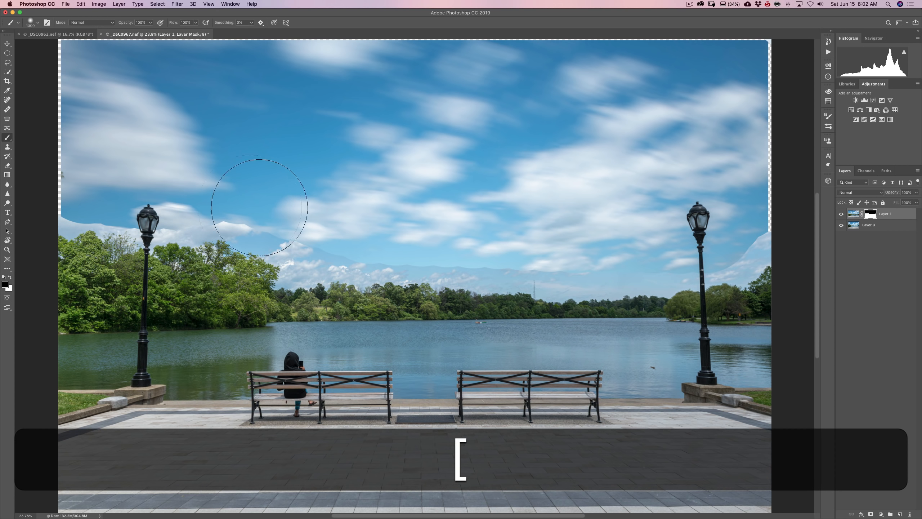
{"action": "key", "text": "bracketleft"}
{"action": "key", "text": "bracketleft"}
{"action": "key", "text": "bracketleft"}
{"action": "key", "text": "bracketleft"}
{"action": "key", "text": "bracketleft"}
{"action": "key", "text": "bracketleft"}
{"action": "key", "text": "bracketleft"}
{"action": "key", "text": "bracketleft"}
{"action": "key", "text": "bracketleft"}
{"action": "key", "text": "bracketleft"}
{"action": "mouse_move", "coordinate": [238, 225]}
{"action": "left_mouse_down"}
{"action": "mouse_move", "coordinate": [134, 240]}
{"action": "mouse_move", "coordinate": [126, 225]}
{"action": "mouse_move", "coordinate": [101, 219]}
{"action": "mouse_move", "coordinate": [64, 235]}
{"action": "left_mouse_up"}
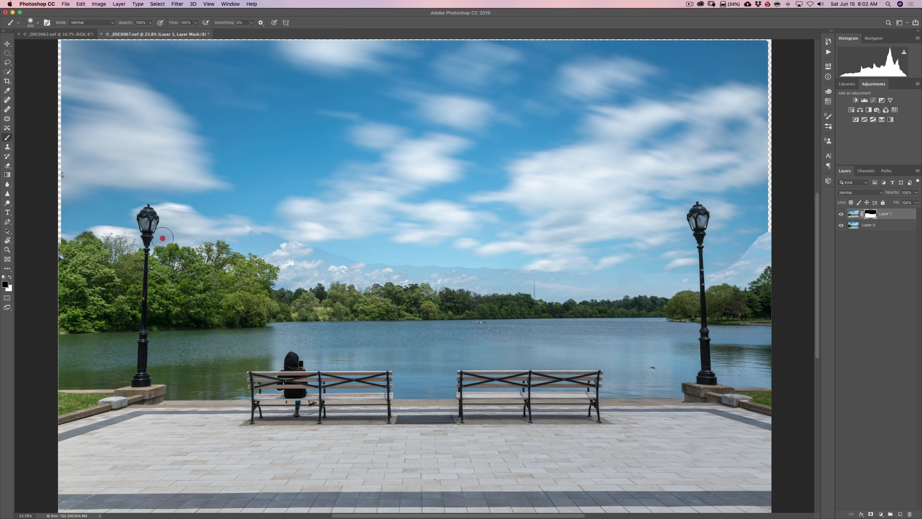
{"action": "mouse_move", "coordinate": [185, 236]}
{"action": "left_mouse_down"}
{"action": "mouse_move", "coordinate": [282, 276]}
{"action": "mouse_move", "coordinate": [281, 284]}
{"action": "mouse_move", "coordinate": [288, 273]}
{"action": "mouse_move", "coordinate": [276, 233]}
{"action": "mouse_move", "coordinate": [316, 248]}
{"action": "mouse_move", "coordinate": [306, 269]}
{"action": "mouse_move", "coordinate": [318, 274]}
{"action": "mouse_move", "coordinate": [357, 272]}
{"action": "mouse_move", "coordinate": [342, 260]}
{"action": "mouse_move", "coordinate": [394, 271]}
{"action": "mouse_move", "coordinate": [342, 264]}
{"action": "mouse_move", "coordinate": [419, 266]}
{"action": "mouse_move", "coordinate": [406, 273]}
{"action": "mouse_move", "coordinate": [437, 281]}
{"action": "mouse_move", "coordinate": [534, 276]}
{"action": "mouse_move", "coordinate": [454, 271]}
{"action": "mouse_move", "coordinate": [490, 266]}
{"action": "left_mouse_up"}
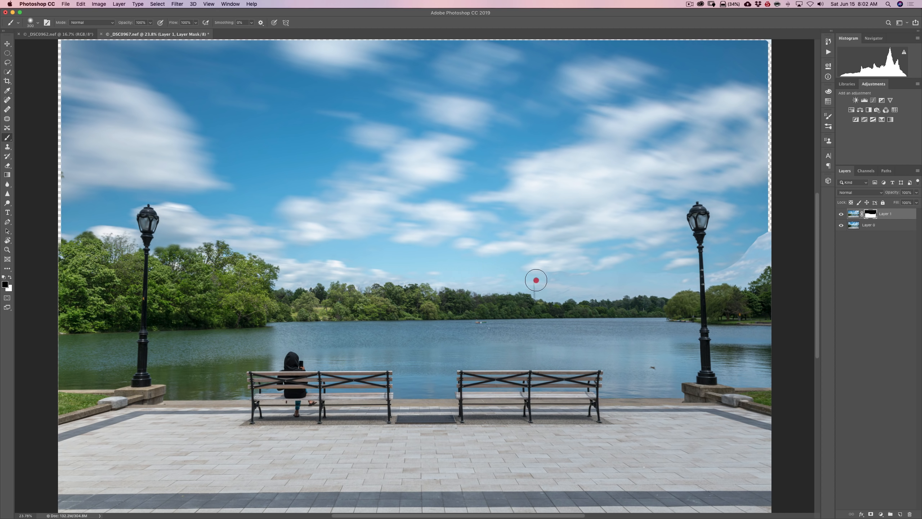
{"action": "mouse_move", "coordinate": [553, 292]}
{"action": "left_mouse_down"}
{"action": "mouse_move", "coordinate": [645, 268]}
{"action": "mouse_move", "coordinate": [701, 280]}
{"action": "mouse_move", "coordinate": [737, 266]}
{"action": "mouse_move", "coordinate": [766, 226]}
{"action": "mouse_move", "coordinate": [766, 251]}
{"action": "mouse_move", "coordinate": [743, 277]}
{"action": "left_mouse_up"}
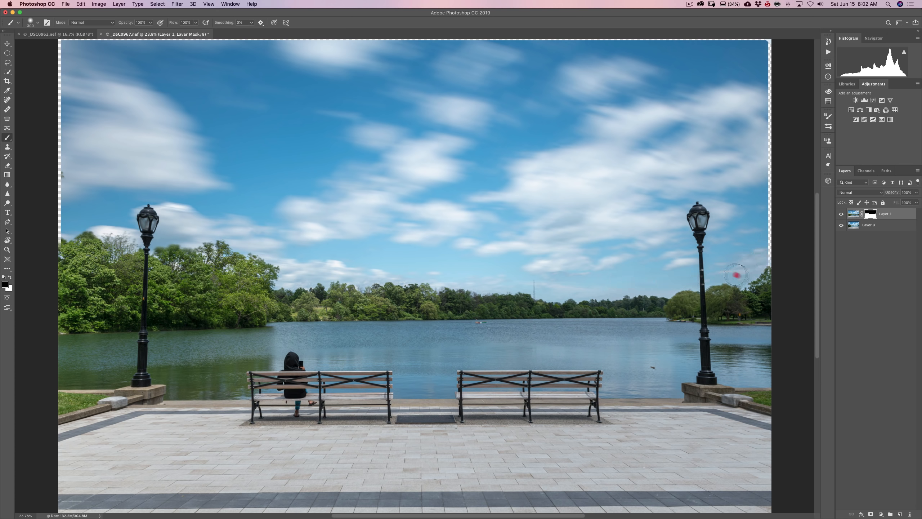
{"action": "mouse_move", "coordinate": [692, 228]}
{"action": "left_mouse_down"}
{"action": "mouse_move", "coordinate": [518, 231]}
{"action": "mouse_move", "coordinate": [339, 175]}
{"action": "left_mouse_up"}
{"action": "left_click", "coordinate": [251, 126]}
Paint white on Layer 1's mask over the blurred treetops beside the left lamp post, using a smaller brush
{"action": "key", "text": "super+equal"}
{"action": "key", "text": "super+equal"}
{"action": "key", "text": "super+equal"}
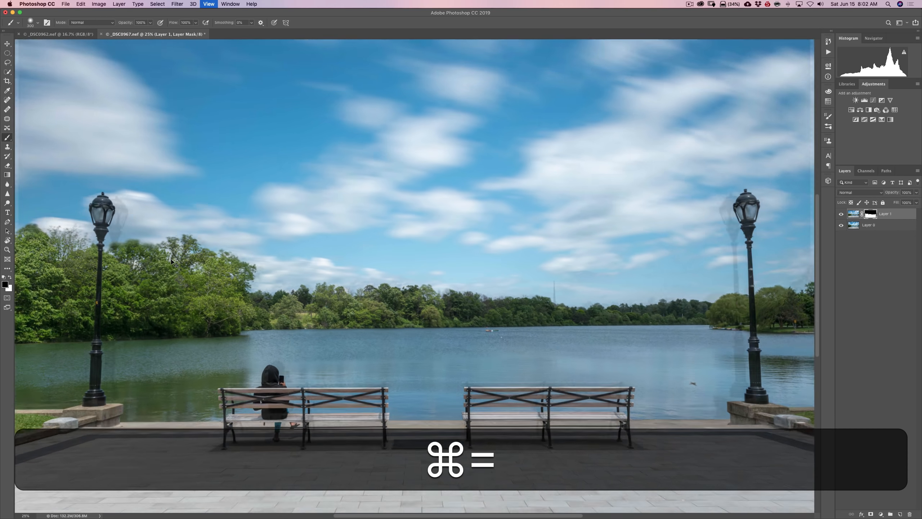
{"action": "key", "text": "space"}
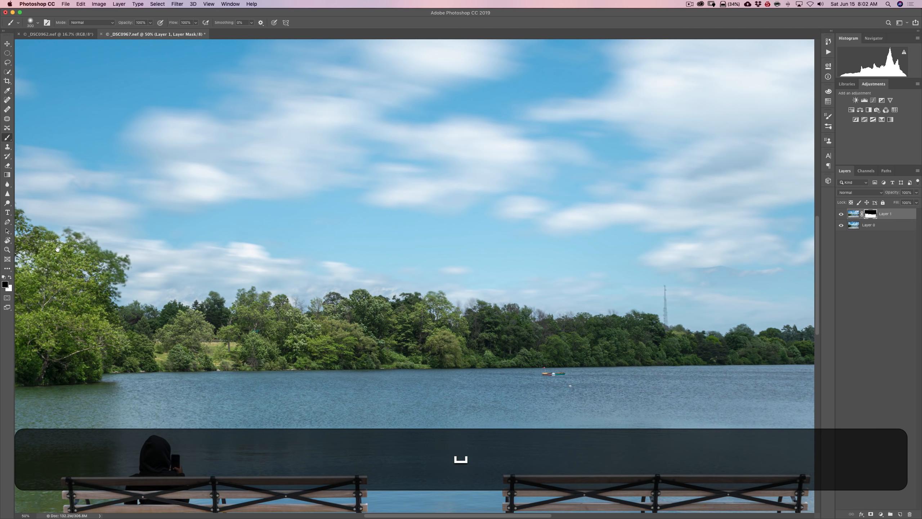
{"action": "left_click_drag", "start_coordinate": [75, 257], "coordinate": [316, 235]}
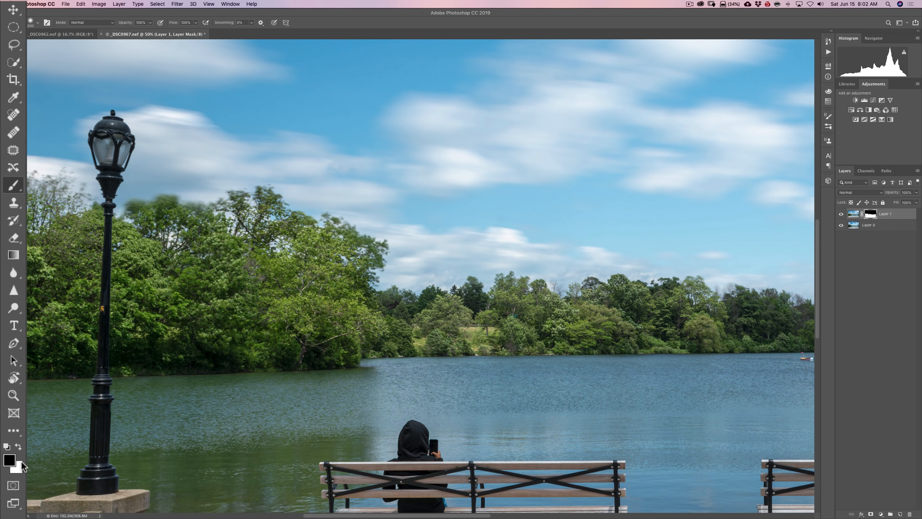
{"action": "key", "text": "x"}
{"action": "key", "text": "bracketleft"}
{"action": "key", "text": "bracketleft"}
{"action": "key", "text": "bracketleft"}
{"action": "key", "text": "bracketleft"}
{"action": "key", "text": "bracketleft"}
{"action": "key", "text": "bracketleft"}
{"action": "key", "text": "bracketleft"}
{"action": "key", "text": "bracketleft"}
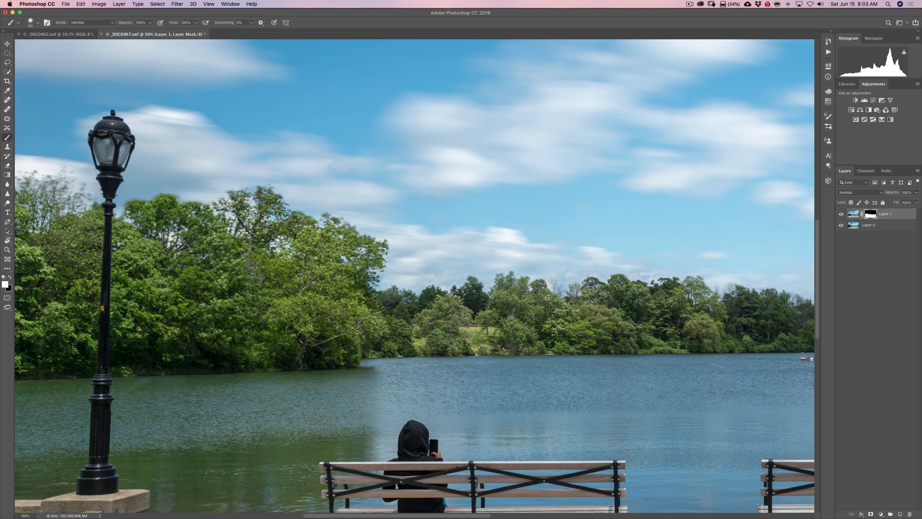
{"action": "left_click", "coordinate": [335, 227]}
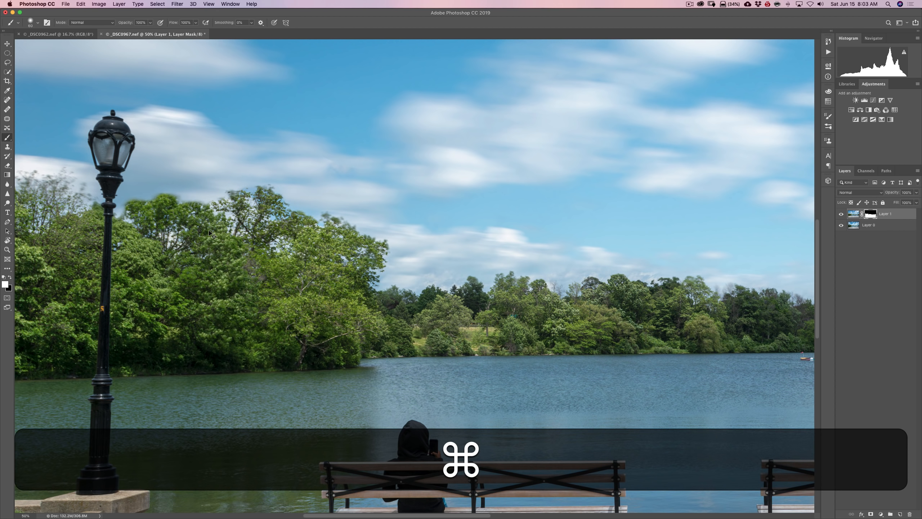
Check the blend across the whole image by hiding and showing Layer 1, leaving it visible
{"action": "key", "text": "super+0"}
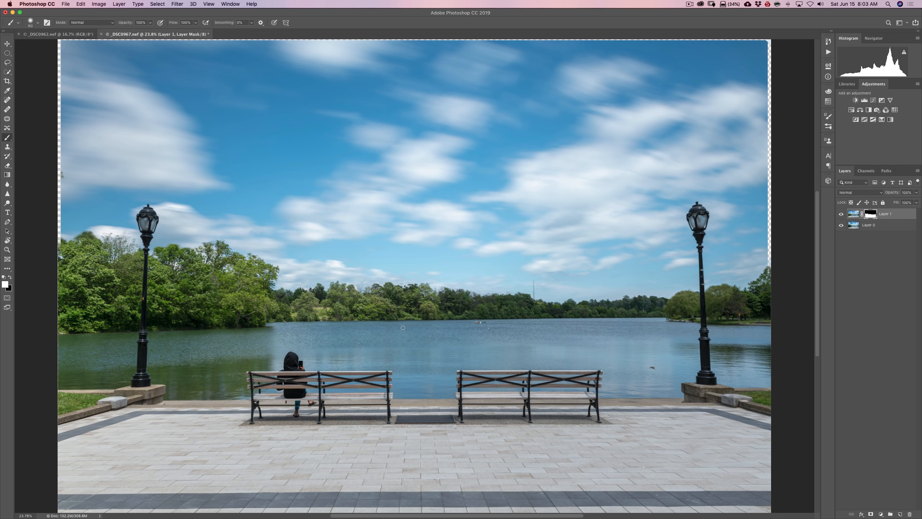
{"action": "left_click", "coordinate": [841, 215]}
{"action": "left_click", "coordinate": [841, 214]}
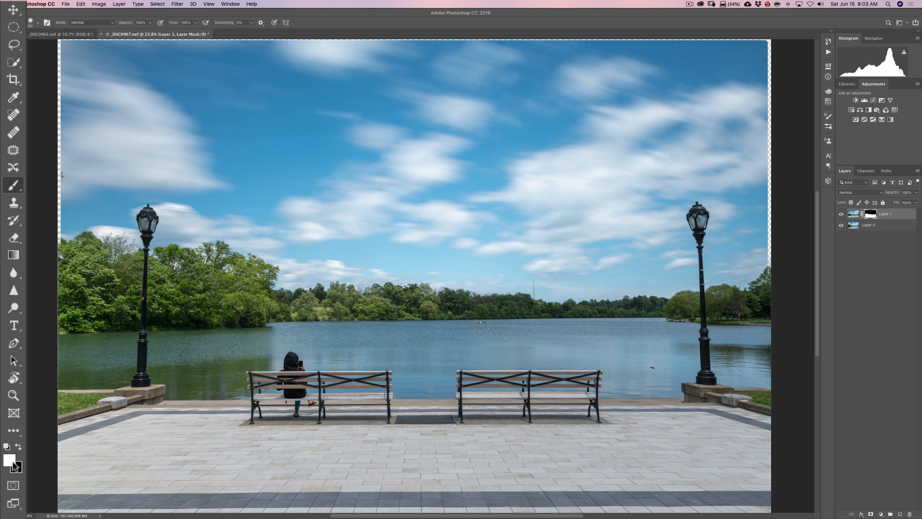
Paint black on Layer 1's mask across the far part of the lake with a 200 px brush at 18% hardness
{"action": "key", "text": "x"}
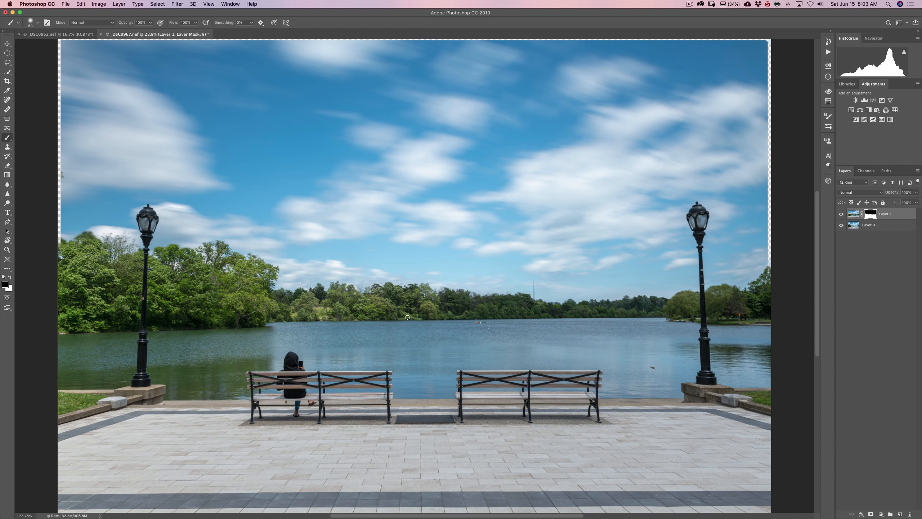
{"action": "key", "text": "bracketright"}
{"action": "key", "text": "bracketright"}
{"action": "key", "text": "bracketright"}
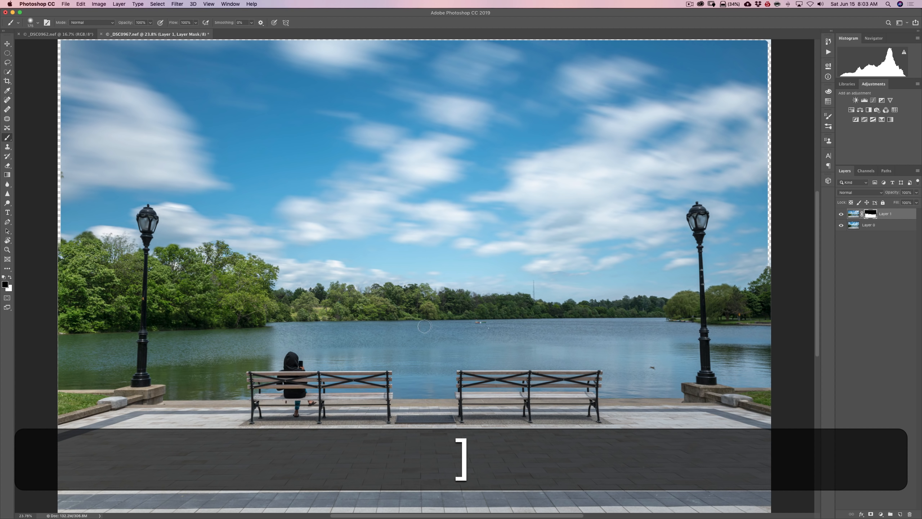
{"action": "left_click", "coordinate": [35, 22]}
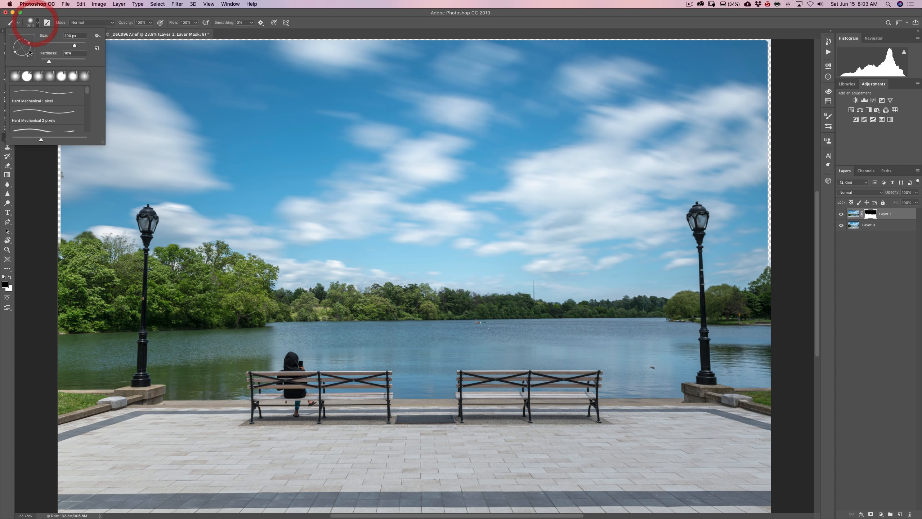
{"action": "left_click", "coordinate": [35, 23]}
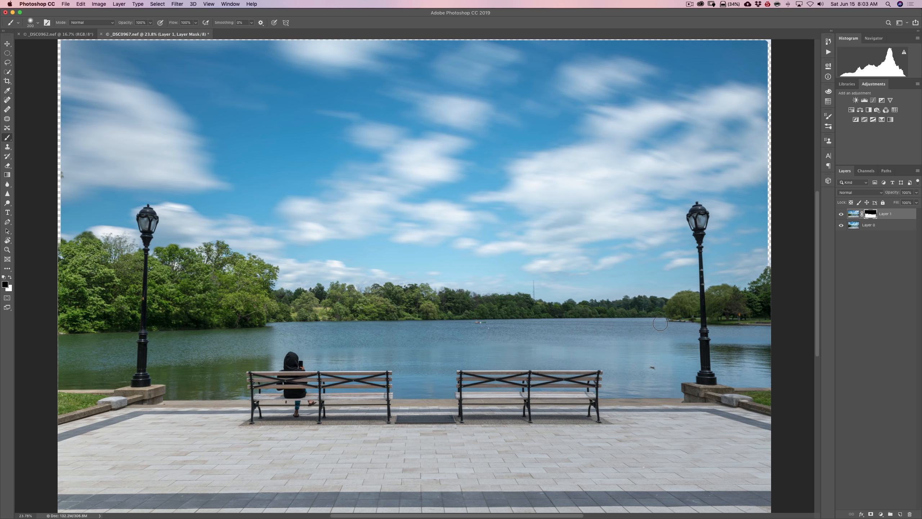
{"action": "mouse_move", "coordinate": [639, 324]}
{"action": "left_mouse_down"}
{"action": "mouse_move", "coordinate": [287, 324]}
{"action": "mouse_move", "coordinate": [266, 335]}
{"action": "mouse_move", "coordinate": [60, 340]}
{"action": "mouse_move", "coordinate": [409, 327]}
{"action": "left_mouse_up"}
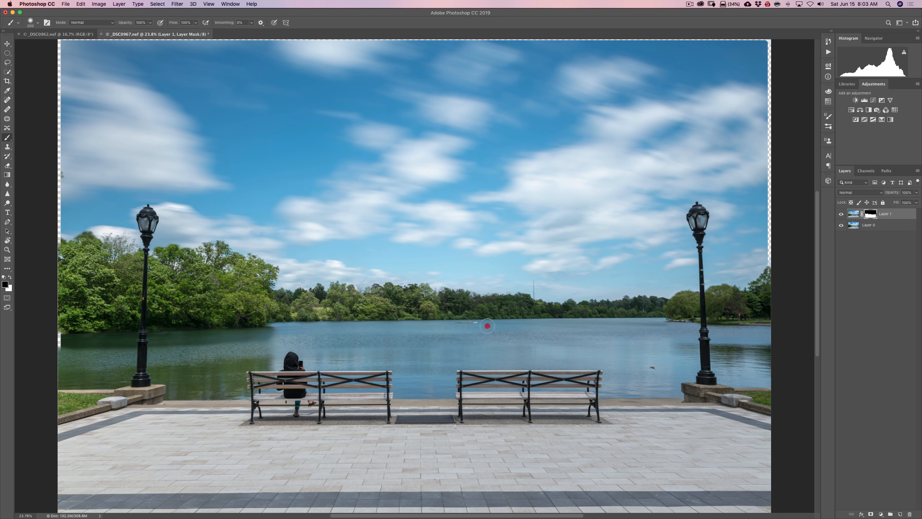
{"action": "mouse_move", "coordinate": [587, 323]}
{"action": "left_mouse_down"}
{"action": "mouse_move", "coordinate": [653, 319]}
{"action": "mouse_move", "coordinate": [765, 334]}
{"action": "mouse_move", "coordinate": [767, 378]}
{"action": "mouse_move", "coordinate": [748, 336]}
{"action": "mouse_move", "coordinate": [726, 334]}
{"action": "left_mouse_up"}
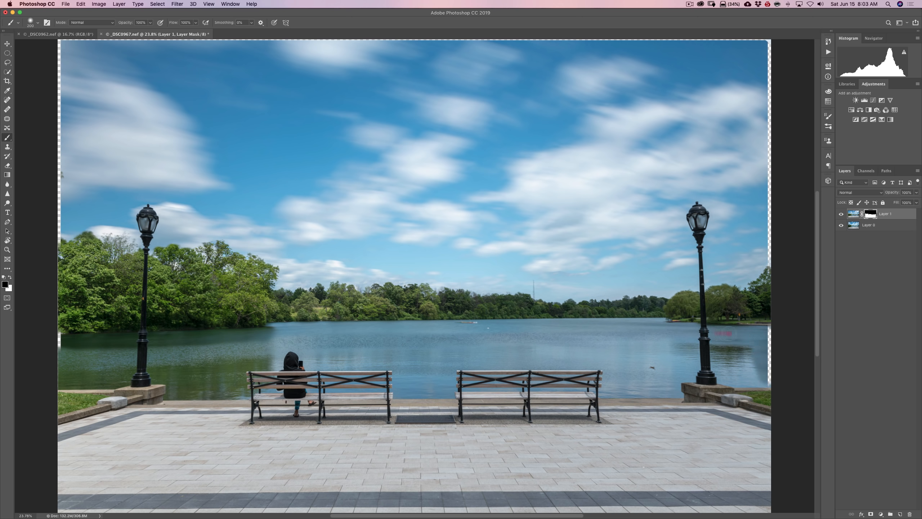
{"action": "mouse_move", "coordinate": [602, 330]}
{"action": "left_mouse_down"}
{"action": "mouse_move", "coordinate": [232, 338]}
{"action": "mouse_move", "coordinate": [164, 352]}
{"action": "mouse_move", "coordinate": [65, 354]}
{"action": "mouse_move", "coordinate": [193, 359]}
{"action": "mouse_move", "coordinate": [283, 345]}
{"action": "mouse_move", "coordinate": [281, 333]}
{"action": "mouse_move", "coordinate": [312, 343]}
{"action": "mouse_move", "coordinate": [271, 352]}
{"action": "mouse_move", "coordinate": [404, 351]}
{"action": "left_mouse_up"}
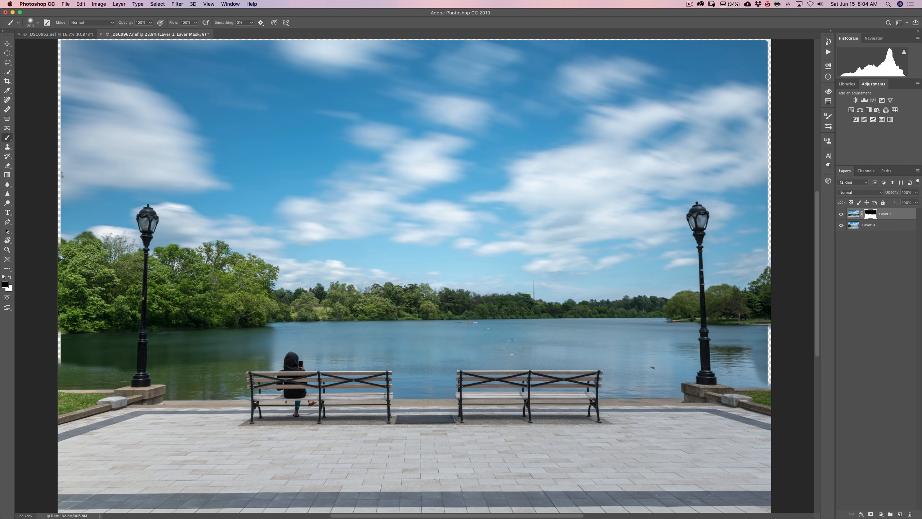
Undo the stroke across the seated person, and paint black on the mask over the nearer water around the benches
{"action": "mouse_move", "coordinate": [364, 352]}
{"action": "left_mouse_down"}
{"action": "mouse_move", "coordinate": [250, 364]}
{"action": "mouse_move", "coordinate": [202, 349]}
{"action": "left_mouse_up"}
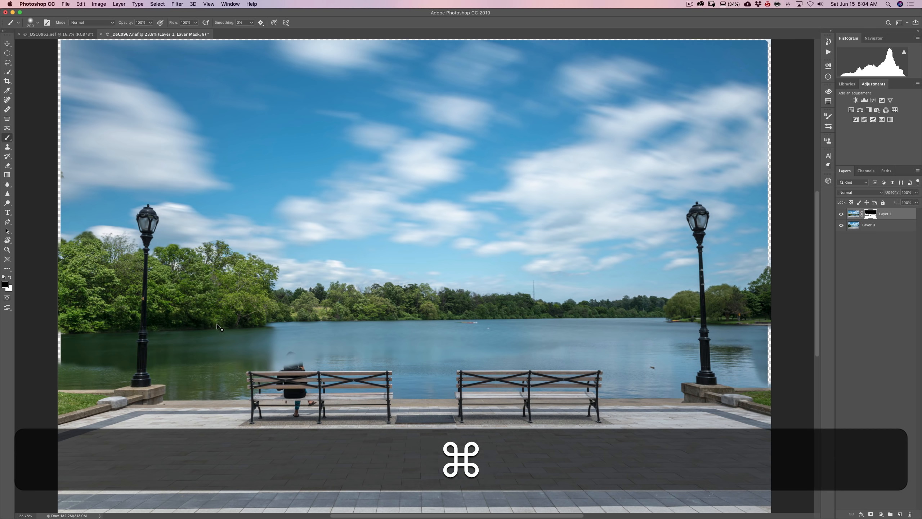
{"action": "key", "text": "super+z"}
{"action": "mouse_move", "coordinate": [354, 352]}
{"action": "left_mouse_down"}
{"action": "mouse_move", "coordinate": [477, 361]}
{"action": "mouse_move", "coordinate": [454, 365]}
{"action": "mouse_move", "coordinate": [504, 372]}
{"action": "mouse_move", "coordinate": [591, 358]}
{"action": "mouse_move", "coordinate": [478, 354]}
{"action": "mouse_move", "coordinate": [636, 359]}
{"action": "mouse_move", "coordinate": [582, 343]}
{"action": "mouse_move", "coordinate": [738, 338]}
{"action": "mouse_move", "coordinate": [740, 358]}
{"action": "mouse_move", "coordinate": [730, 358]}
{"action": "mouse_move", "coordinate": [764, 354]}
{"action": "mouse_move", "coordinate": [670, 357]}
{"action": "left_mouse_up"}
{"action": "mouse_move", "coordinate": [768, 360]}
{"action": "left_mouse_down"}
{"action": "mouse_move", "coordinate": [738, 374]}
{"action": "mouse_move", "coordinate": [753, 379]}
{"action": "mouse_move", "coordinate": [562, 373]}
{"action": "left_mouse_up"}
{"action": "mouse_move", "coordinate": [479, 380]}
{"action": "left_mouse_down"}
{"action": "mouse_move", "coordinate": [481, 394]}
{"action": "mouse_move", "coordinate": [334, 354]}
{"action": "mouse_move", "coordinate": [362, 354]}
{"action": "mouse_move", "coordinate": [334, 362]}
{"action": "mouse_move", "coordinate": [376, 382]}
{"action": "left_mouse_up"}
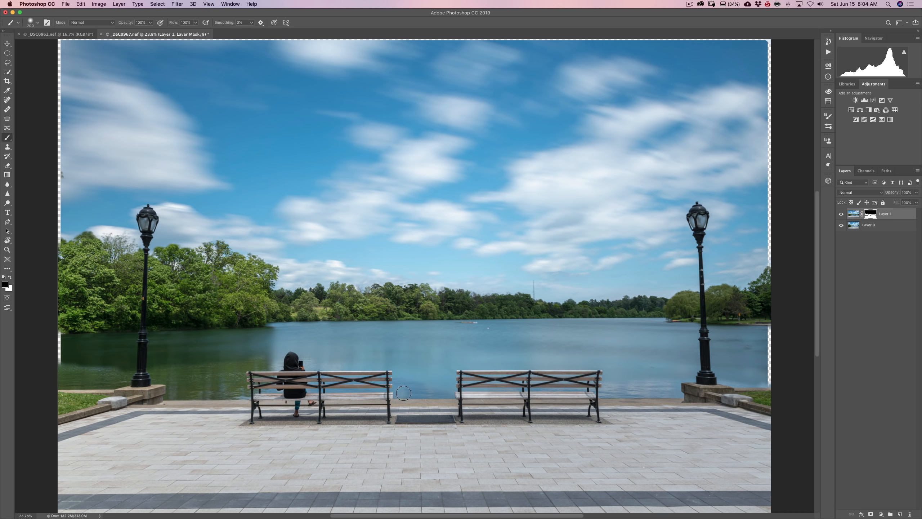
{"action": "left_click_drag", "start_coordinate": [331, 363], "coordinate": [426, 394]}
Compare the result with Layer 1 hidden and shown, and paint black on its mask over the water behind the right bench
{"action": "left_click", "coordinate": [841, 214]}
{"action": "left_click", "coordinate": [841, 215]}
{"action": "left_click", "coordinate": [461, 391]}
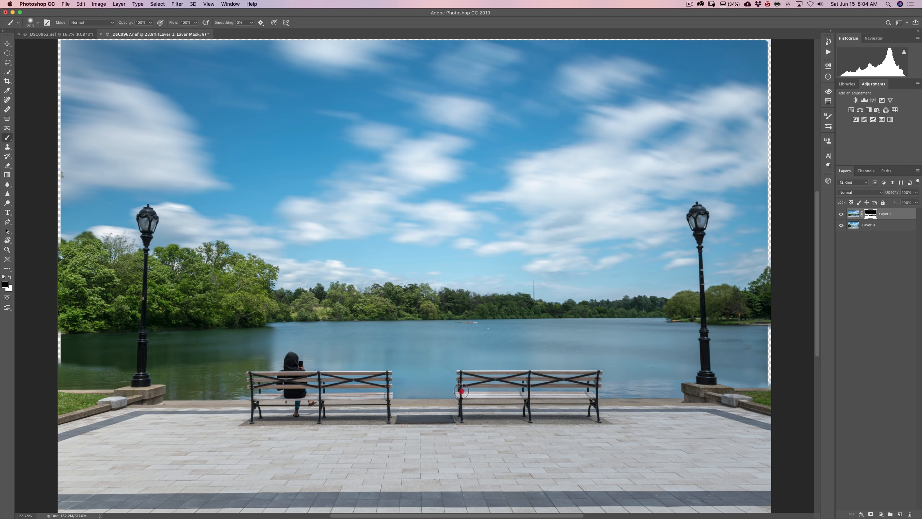
{"action": "left_click_drag", "start_coordinate": [461, 392], "coordinate": [667, 388]}
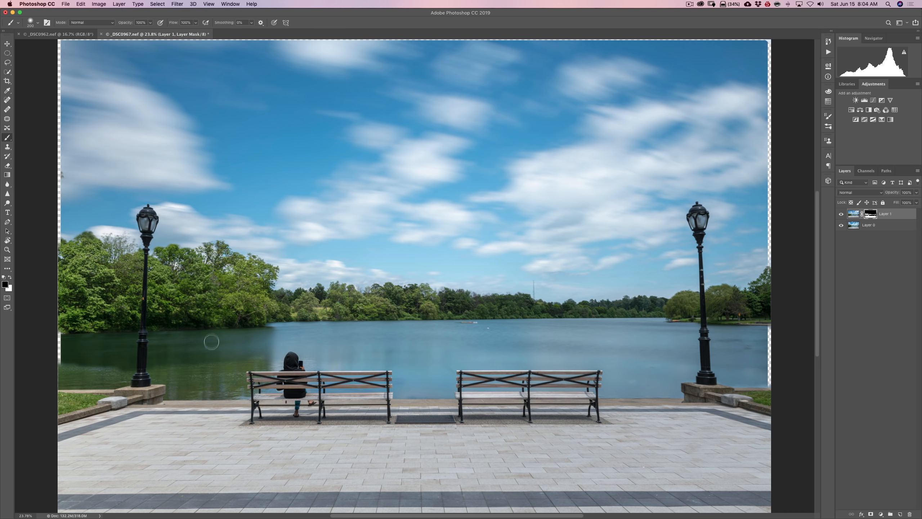
Paint black on the mask over the green water between the left lamp post and the seated person, undoing the stray stroke
{"action": "mouse_move", "coordinate": [81, 371]}
{"action": "left_mouse_down"}
{"action": "mouse_move", "coordinate": [158, 364]}
{"action": "mouse_move", "coordinate": [74, 375]}
{"action": "mouse_move", "coordinate": [103, 379]}
{"action": "mouse_move", "coordinate": [267, 360]}
{"action": "mouse_move", "coordinate": [235, 367]}
{"action": "mouse_move", "coordinate": [235, 383]}
{"action": "mouse_move", "coordinate": [121, 387]}
{"action": "mouse_move", "coordinate": [163, 392]}
{"action": "left_mouse_up"}
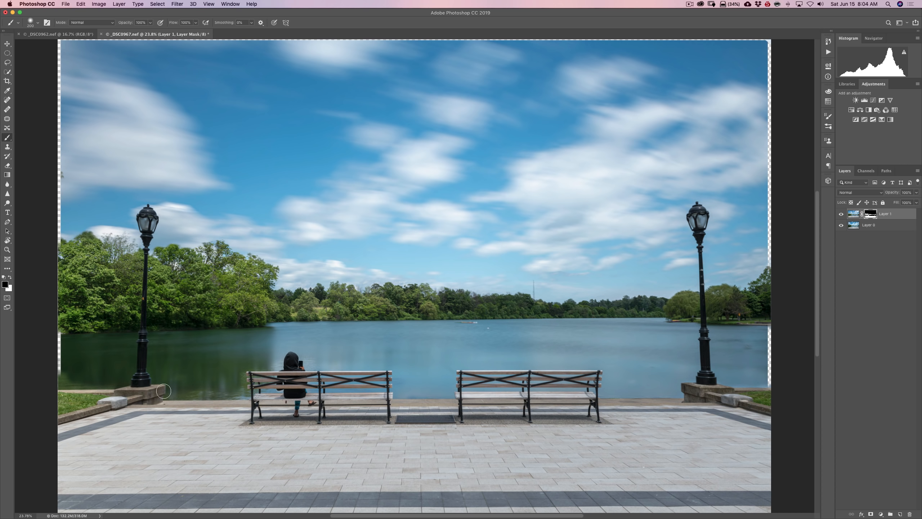
{"action": "left_click_drag", "start_coordinate": [234, 387], "coordinate": [145, 395]}
{"action": "key", "text": "super+z"}
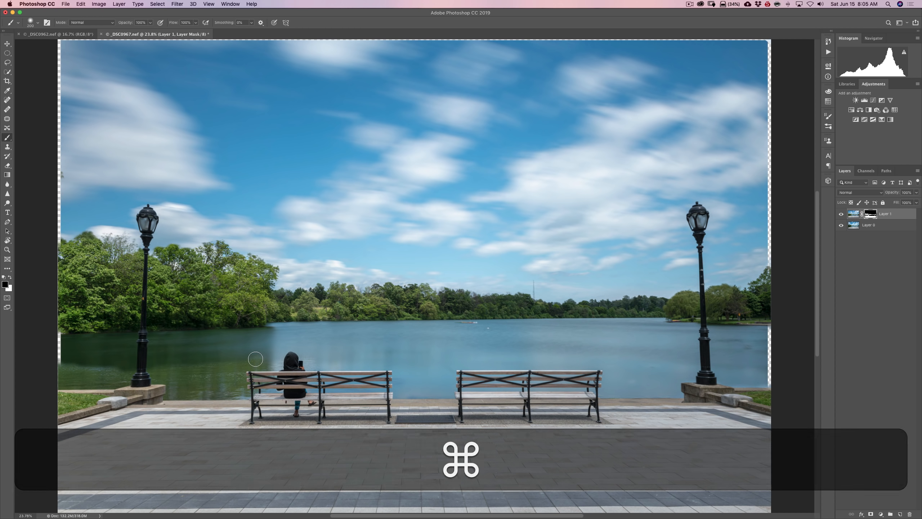
{"action": "mouse_move", "coordinate": [256, 359]}
{"action": "left_mouse_down"}
{"action": "mouse_move", "coordinate": [163, 369]}
{"action": "mouse_move", "coordinate": [199, 368]}
{"action": "mouse_move", "coordinate": [196, 375]}
{"action": "mouse_move", "coordinate": [74, 372]}
{"action": "mouse_move", "coordinate": [61, 379]}
{"action": "mouse_move", "coordinate": [157, 361]}
{"action": "mouse_move", "coordinate": [176, 382]}
{"action": "mouse_move", "coordinate": [232, 375]}
{"action": "mouse_move", "coordinate": [229, 389]}
{"action": "mouse_move", "coordinate": [207, 390]}
{"action": "mouse_move", "coordinate": [211, 371]}
{"action": "mouse_move", "coordinate": [278, 360]}
{"action": "mouse_move", "coordinate": [264, 343]}
{"action": "left_mouse_up"}
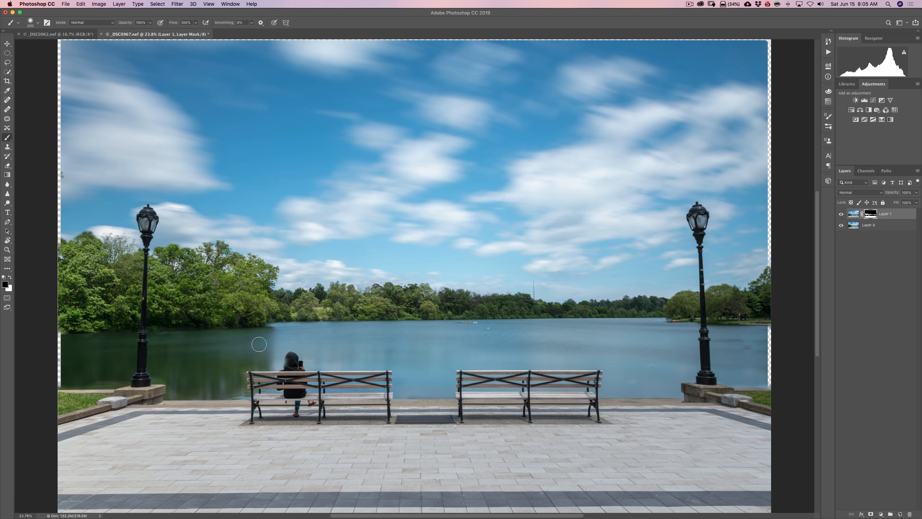
Set the 200 px brush's hardness to 100% for masking detail along the near shoreline by the left lamp post
{"action": "key", "text": "super"}
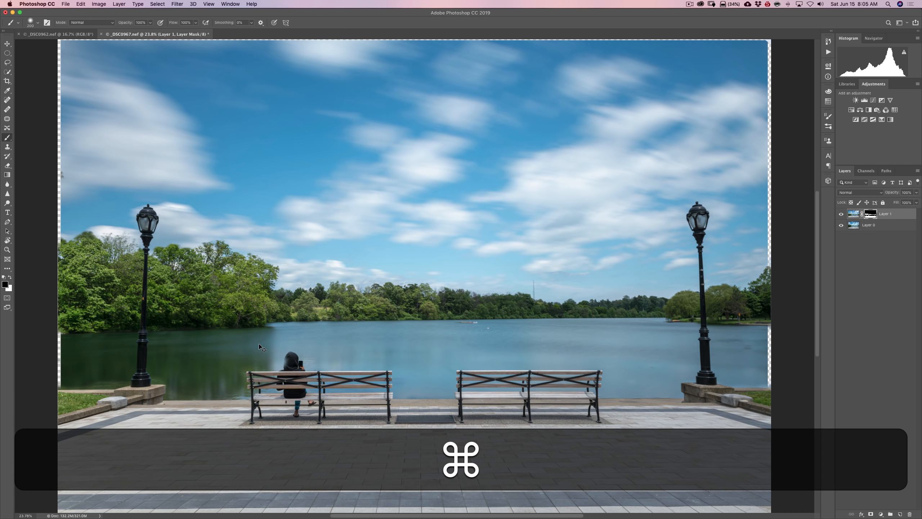
{"action": "key", "text": "super+equal"}
{"action": "key", "text": "super+equal"}
{"action": "key", "text": "super+equal"}
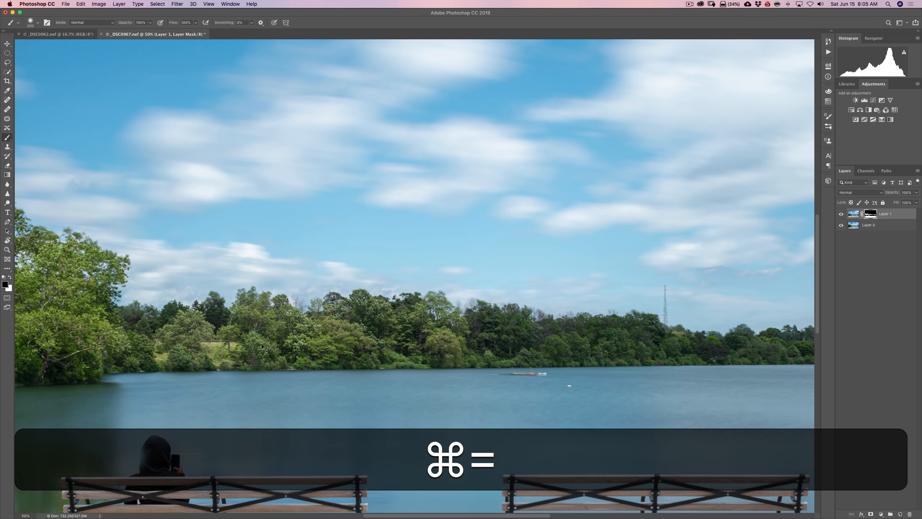
{"action": "key", "text": "super+equal"}
{"action": "key", "text": "space"}
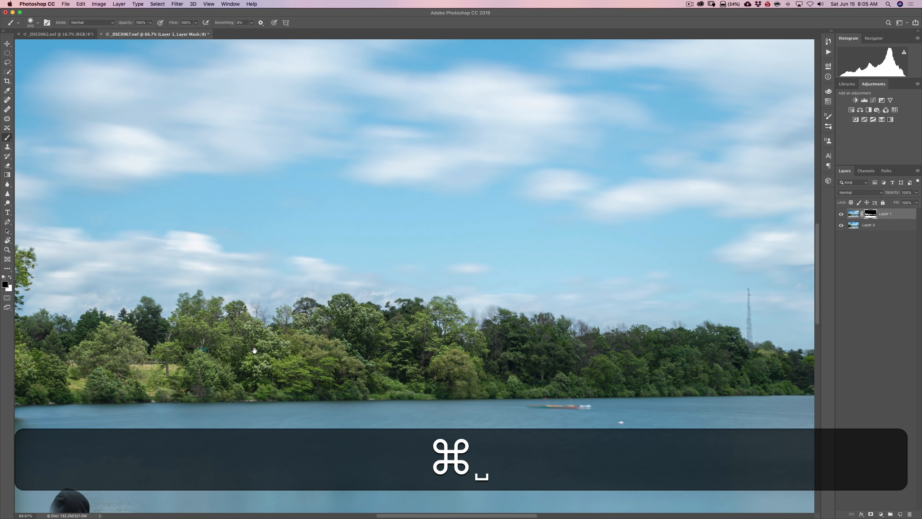
{"action": "key", "text": "space"}
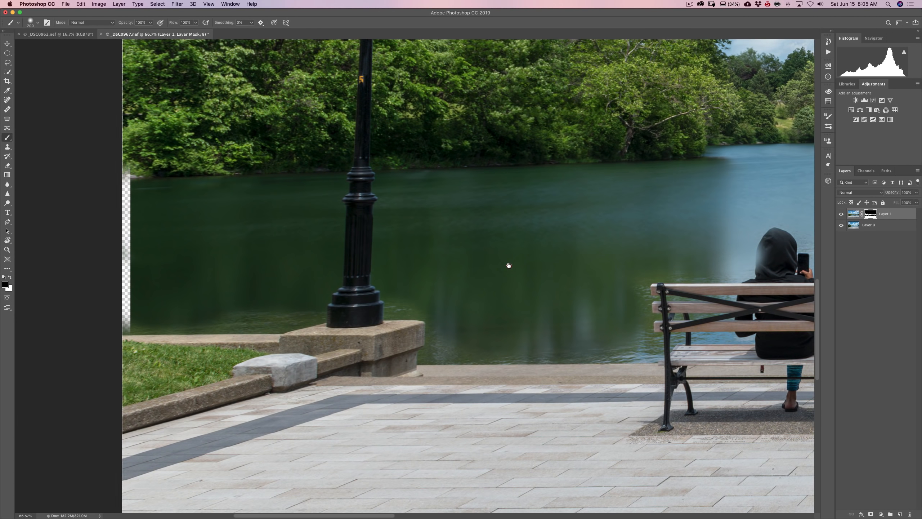
{"action": "left_click", "coordinate": [38, 23]}
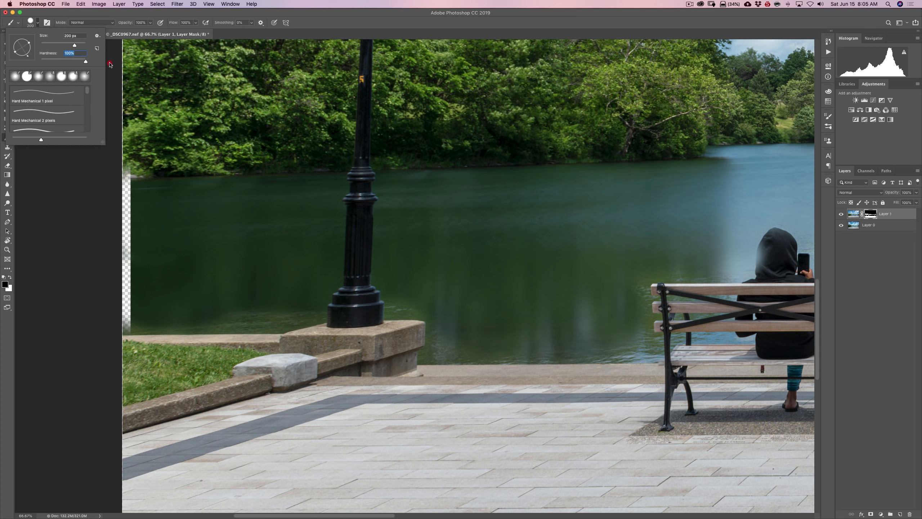
{"action": "left_click", "coordinate": [38, 23]}
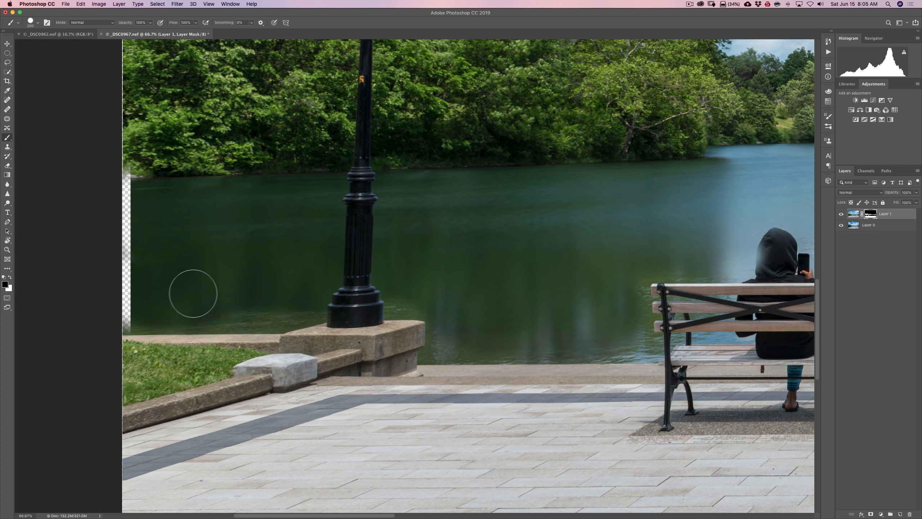
Paint black on Layer 1's mask with an 80 px brush along the shoreline from the photo's left edge to the lamp post
{"action": "key", "text": "bracketleft"}
{"action": "key", "text": "bracketleft"}
{"action": "key", "text": "bracketleft"}
{"action": "key", "text": "bracketleft"}
{"action": "key", "text": "bracketleft"}
{"action": "key", "text": "bracketleft"}
{"action": "left_click", "coordinate": [125, 320]}
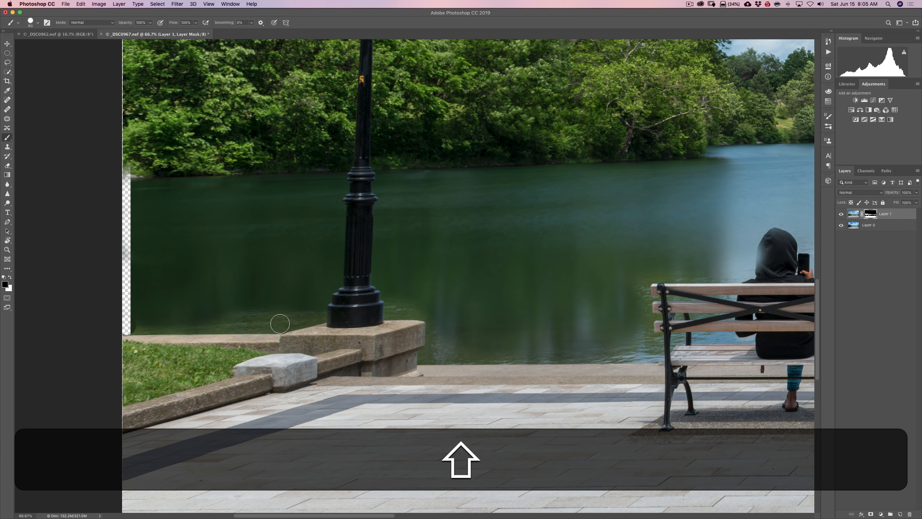
{"action": "left_click", "coordinate": [280, 323], "text": "shift"}
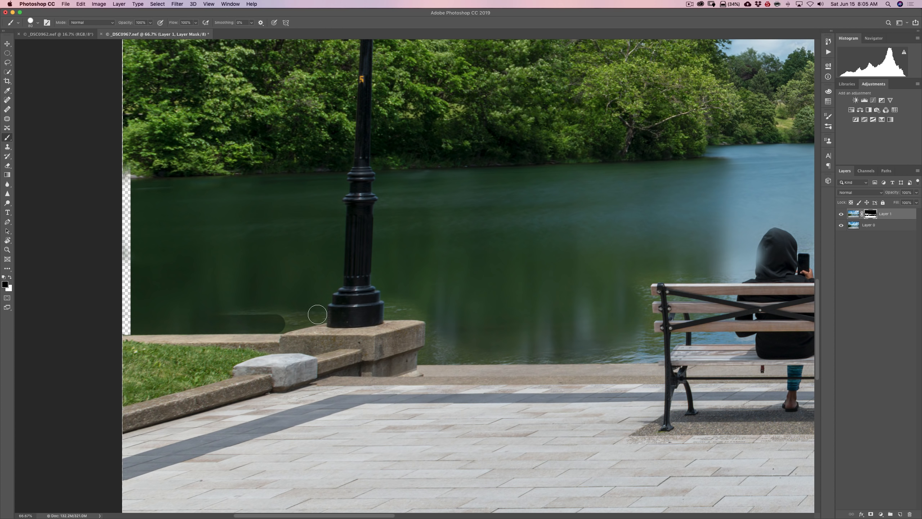
{"action": "left_click", "coordinate": [318, 315], "text": "shift"}
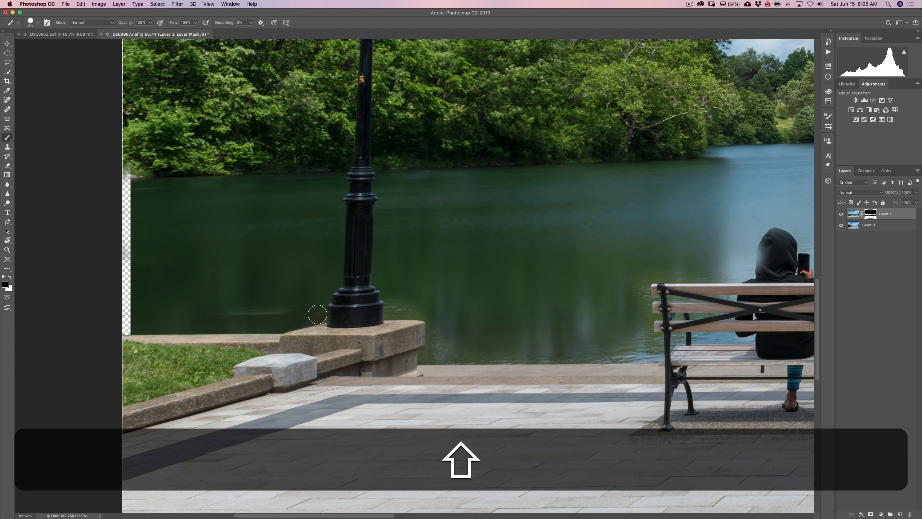
{"action": "mouse_move", "coordinate": [298, 307]}
{"action": "left_mouse_down"}
{"action": "mouse_move", "coordinate": [187, 308]}
{"action": "mouse_move", "coordinate": [299, 302]}
{"action": "left_mouse_up"}
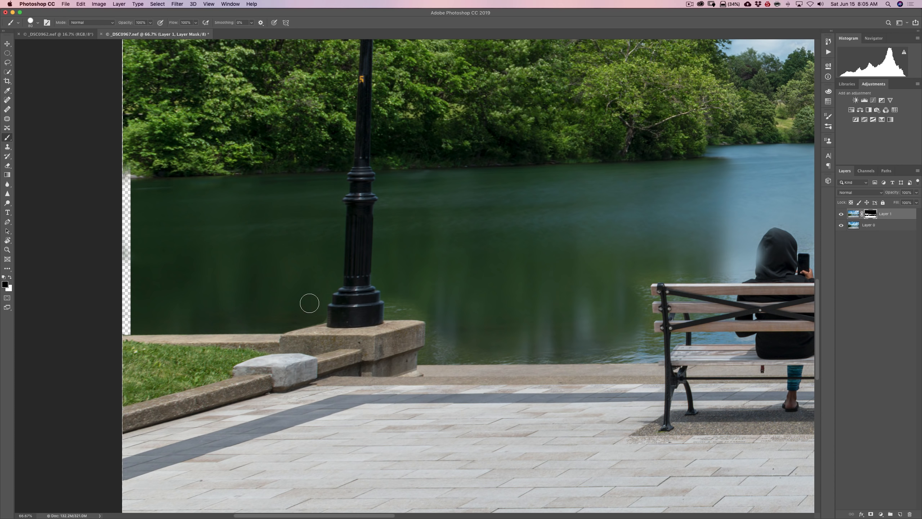
Paint black on Layer 1's mask with a much smaller brush over the water hugging both sides of the left lamp post's base
{"action": "key", "text": "bracketleft"}
{"action": "key", "text": "bracketleft"}
{"action": "key", "text": "bracketleft"}
{"action": "key", "text": "bracketleft"}
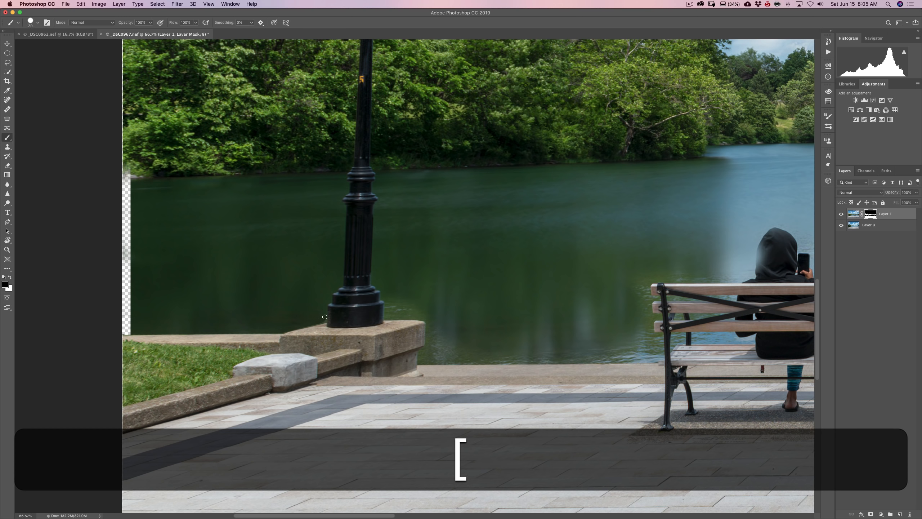
{"action": "left_click", "coordinate": [323, 321]}
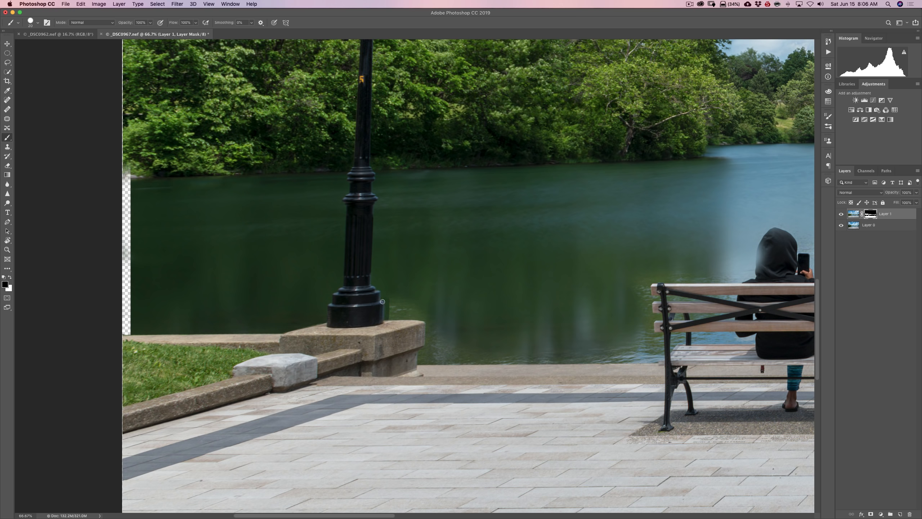
{"action": "left_click", "coordinate": [388, 317]}
{"action": "key", "text": "bracketright"}
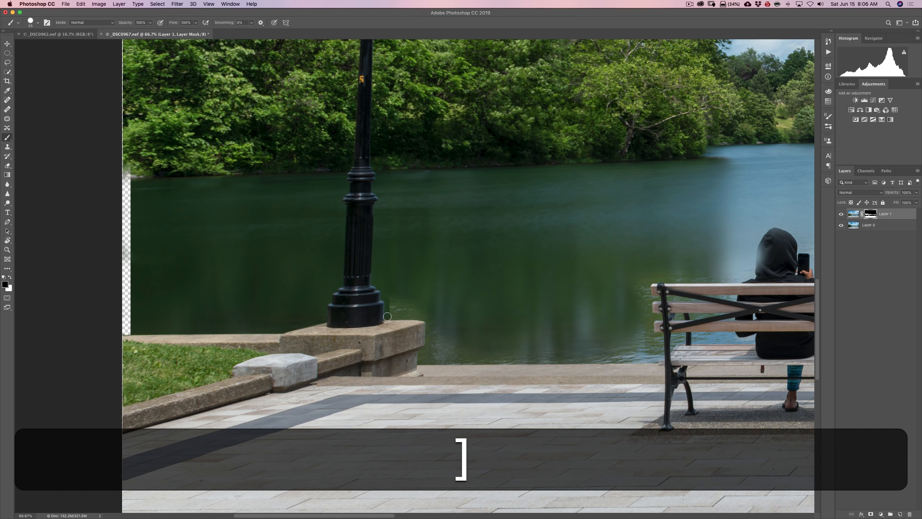
{"action": "left_click", "coordinate": [387, 316]}
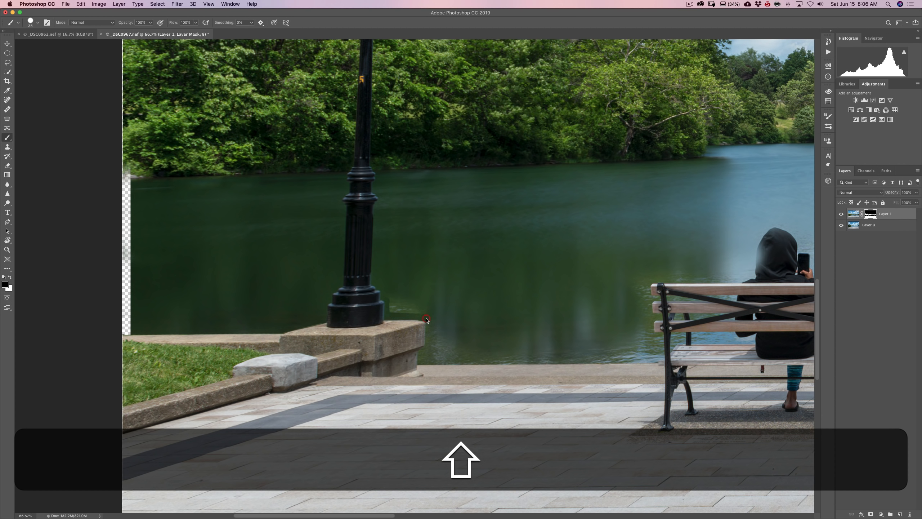
{"action": "left_click", "coordinate": [393, 297], "text": "shift"}
{"action": "left_click_drag", "start_coordinate": [392, 296], "coordinate": [405, 301]}
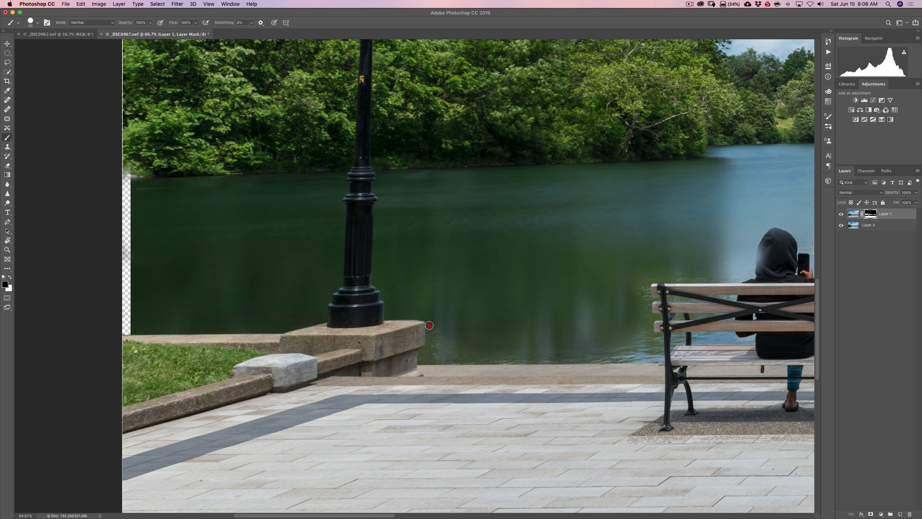
Paint black on Layer 1's mask over the water beside the stone pedestal and along the shoreline to the left bench
{"action": "left_click_drag", "start_coordinate": [429, 345], "coordinate": [448, 336]}
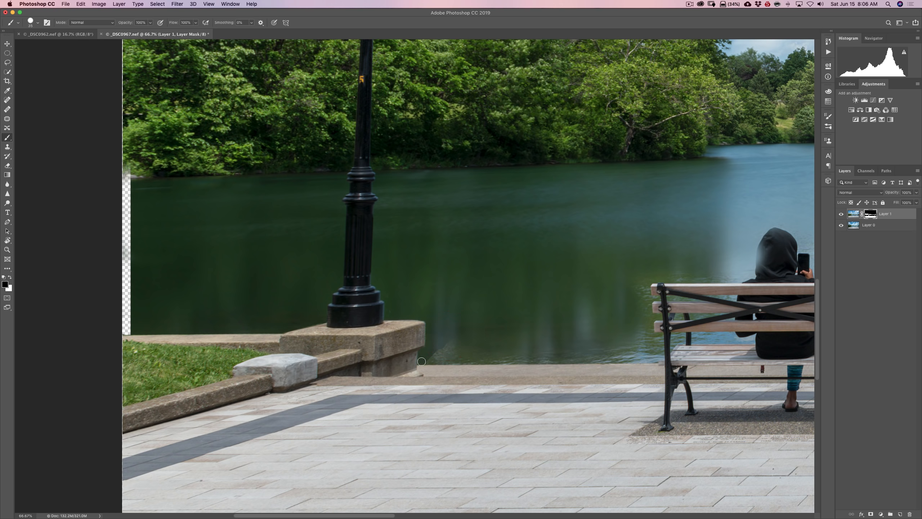
{"action": "key", "text": "bracketright"}
{"action": "left_click", "coordinate": [423, 359]}
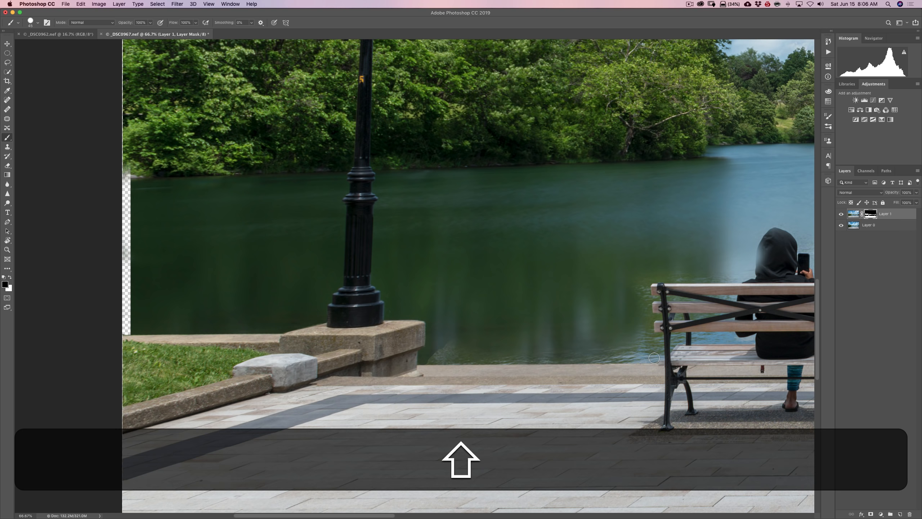
{"action": "left_click", "coordinate": [654, 358], "text": "shift"}
{"action": "left_click", "coordinate": [507, 347], "text": "shift"}
{"action": "mouse_move", "coordinate": [507, 347]}
{"action": "left_mouse_down"}
{"action": "mouse_move", "coordinate": [591, 351]}
{"action": "mouse_move", "coordinate": [441, 350]}
{"action": "mouse_move", "coordinate": [450, 337]}
{"action": "mouse_move", "coordinate": [438, 351]}
{"action": "mouse_move", "coordinate": [697, 338]}
{"action": "mouse_move", "coordinate": [657, 348]}
{"action": "mouse_move", "coordinate": [660, 358]}
{"action": "mouse_move", "coordinate": [637, 267]}
{"action": "mouse_move", "coordinate": [651, 288]}
{"action": "left_mouse_up"}
Enlarge the brush and paint black on Layer 1's mask over the water at the left bench's left end and between its slats
{"action": "key", "text": "space"}
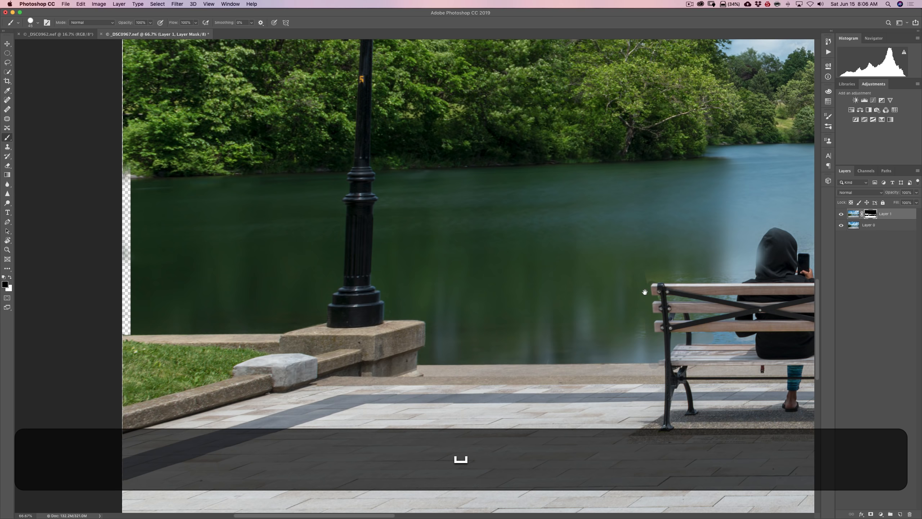
{"action": "left_click_drag", "start_coordinate": [628, 294], "coordinate": [321, 285]}
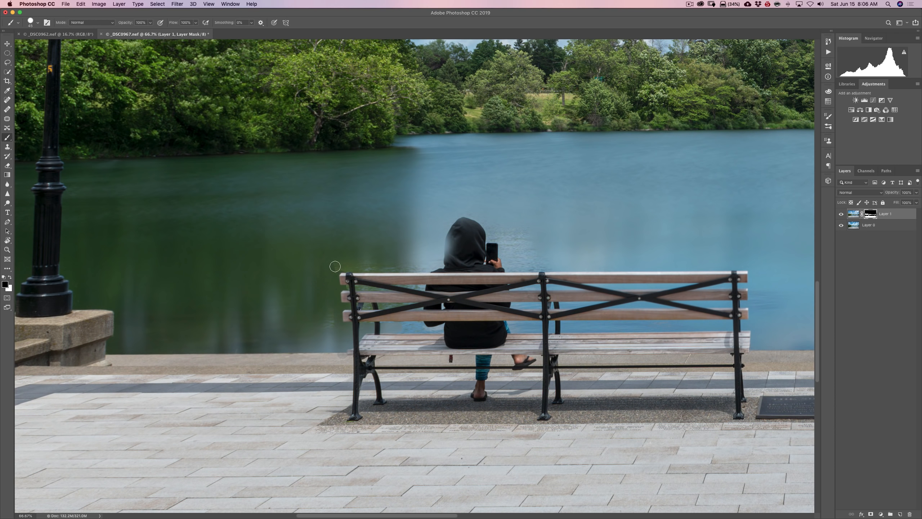
{"action": "key", "text": "bracketright"}
{"action": "key", "text": "bracketright"}
{"action": "key", "text": "bracketright"}
{"action": "key", "text": "bracketright"}
{"action": "key", "text": "bracketright"}
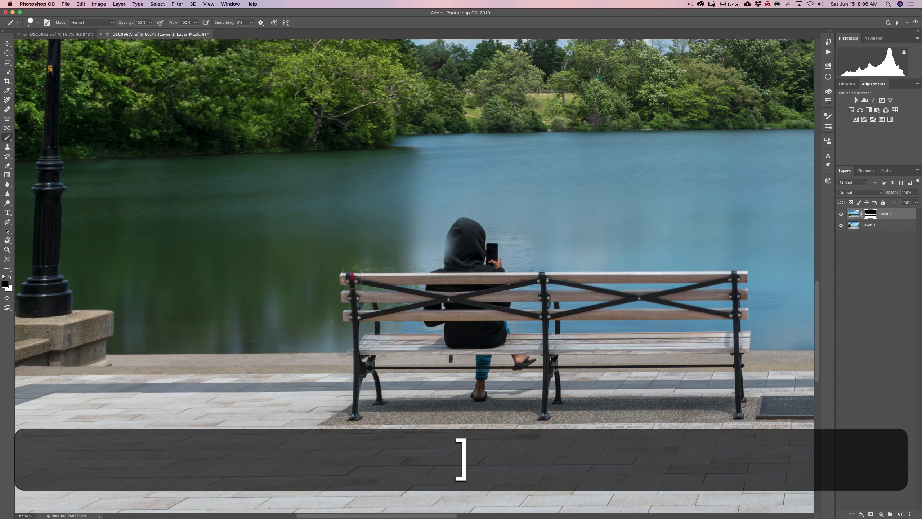
{"action": "left_click", "coordinate": [377, 281]}
{"action": "mouse_move", "coordinate": [378, 281]}
{"action": "left_mouse_down"}
{"action": "mouse_move", "coordinate": [401, 277]}
{"action": "mouse_move", "coordinate": [403, 326]}
{"action": "mouse_move", "coordinate": [368, 337]}
{"action": "mouse_move", "coordinate": [385, 350]}
{"action": "mouse_move", "coordinate": [399, 320]}
{"action": "mouse_move", "coordinate": [396, 333]}
{"action": "mouse_move", "coordinate": [320, 331]}
{"action": "mouse_move", "coordinate": [407, 332]}
{"action": "mouse_move", "coordinate": [406, 308]}
{"action": "left_mouse_up"}
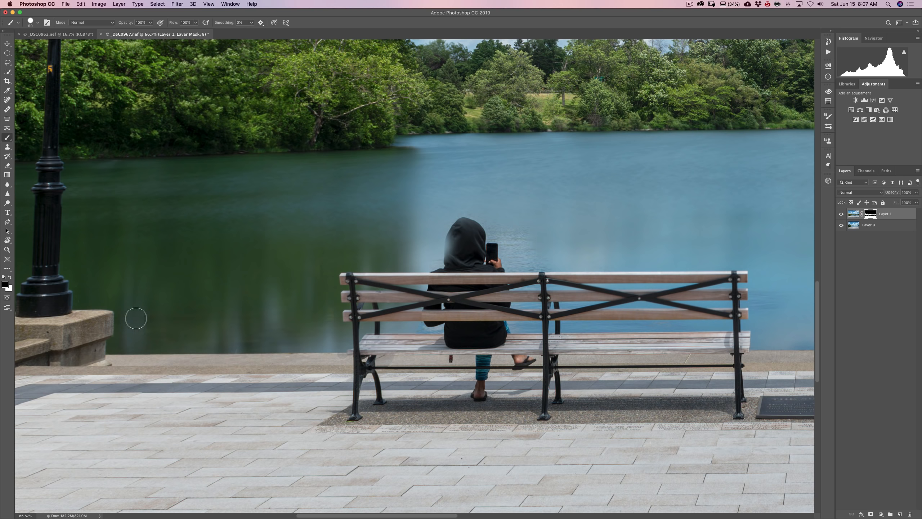
Paint white on Layer 1's mask over the curb below the left bench and the seated person's hood and shoulder
{"action": "key", "text": "x"}
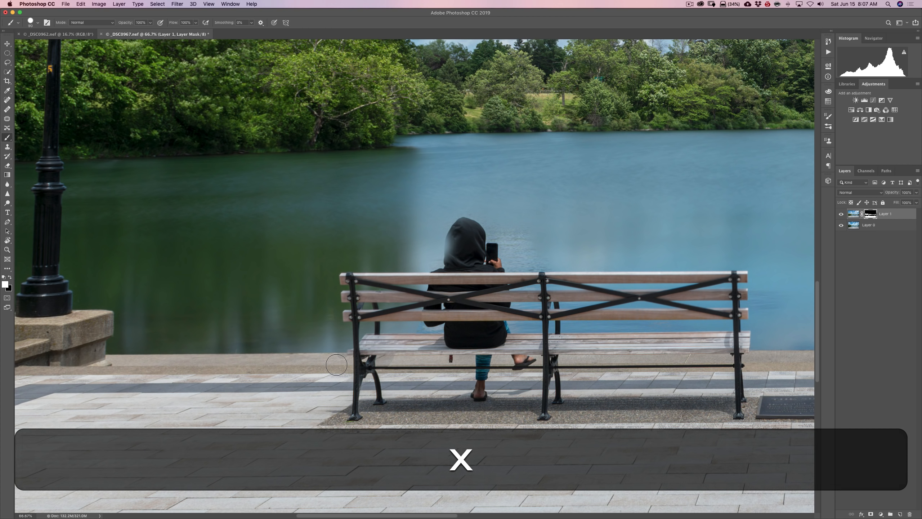
{"action": "left_click_drag", "start_coordinate": [337, 365], "coordinate": [341, 364]}
{"action": "left_click_drag", "start_coordinate": [400, 364], "coordinate": [419, 367]}
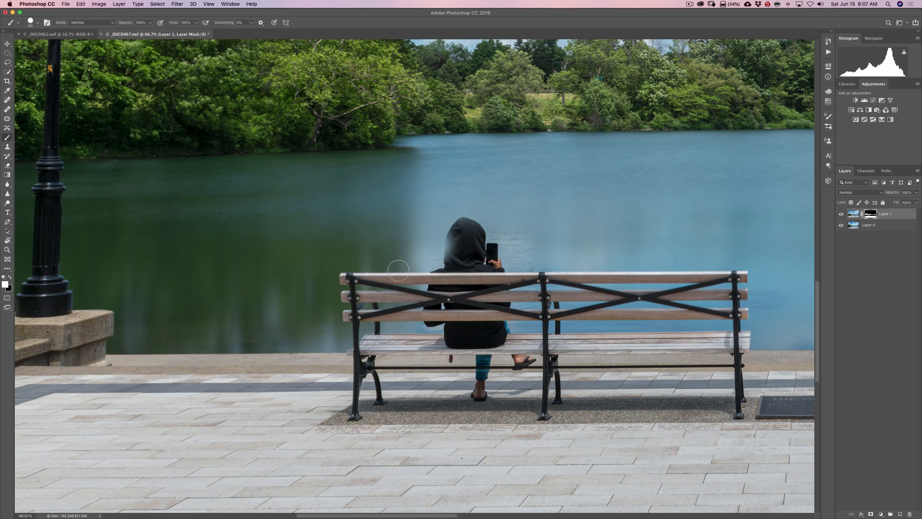
{"action": "mouse_move", "coordinate": [456, 244]}
{"action": "left_mouse_down"}
{"action": "mouse_move", "coordinate": [459, 231]}
{"action": "mouse_move", "coordinate": [456, 263]}
{"action": "mouse_move", "coordinate": [463, 232]}
{"action": "left_mouse_up"}
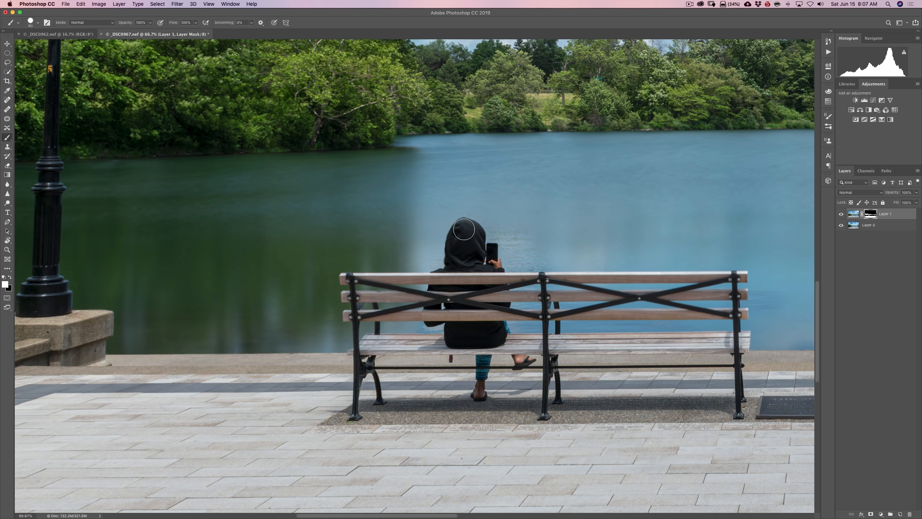
{"action": "mouse_move", "coordinate": [470, 265]}
{"action": "left_mouse_down"}
{"action": "mouse_move", "coordinate": [441, 281]}
{"action": "mouse_move", "coordinate": [429, 317]}
{"action": "mouse_move", "coordinate": [435, 282]}
{"action": "left_mouse_up"}
{"action": "key", "text": "bracketleft"}
{"action": "left_click", "coordinate": [432, 283]}
Paint black on Layer 1's mask over the rippled water around the person's phone and between the bench slats on that side
{"action": "key", "text": "x"}
{"action": "mouse_move", "coordinate": [489, 226]}
{"action": "left_mouse_down"}
{"action": "mouse_move", "coordinate": [514, 231]}
{"action": "mouse_move", "coordinate": [496, 237]}
{"action": "mouse_move", "coordinate": [526, 231]}
{"action": "mouse_move", "coordinate": [529, 251]}
{"action": "mouse_move", "coordinate": [504, 246]}
{"action": "mouse_move", "coordinate": [511, 269]}
{"action": "mouse_move", "coordinate": [522, 266]}
{"action": "left_mouse_up"}
{"action": "left_click", "coordinate": [515, 257]}
{"action": "key", "text": "bracketright"}
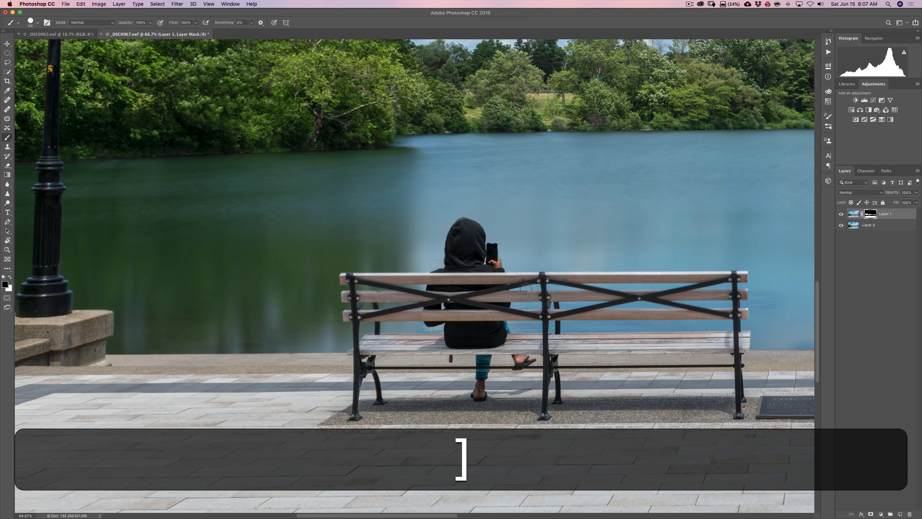
{"action": "key", "text": "bracketright"}
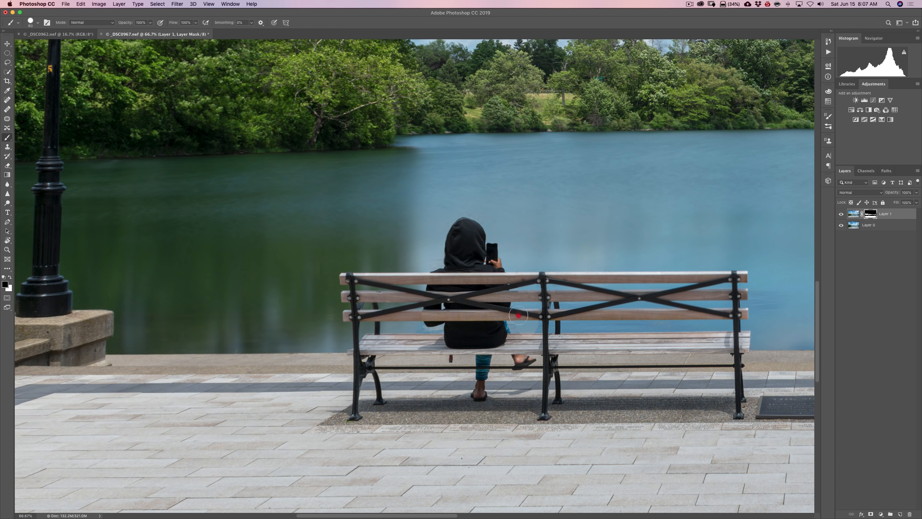
{"action": "left_click", "coordinate": [544, 309]}
{"action": "mouse_move", "coordinate": [544, 310]}
{"action": "left_mouse_down"}
{"action": "mouse_move", "coordinate": [549, 285]}
{"action": "mouse_move", "coordinate": [575, 325]}
{"action": "mouse_move", "coordinate": [776, 319]}
{"action": "mouse_move", "coordinate": [650, 300]}
{"action": "mouse_move", "coordinate": [734, 272]}
{"action": "mouse_move", "coordinate": [772, 280]}
{"action": "mouse_move", "coordinate": [774, 300]}
{"action": "left_mouse_up"}
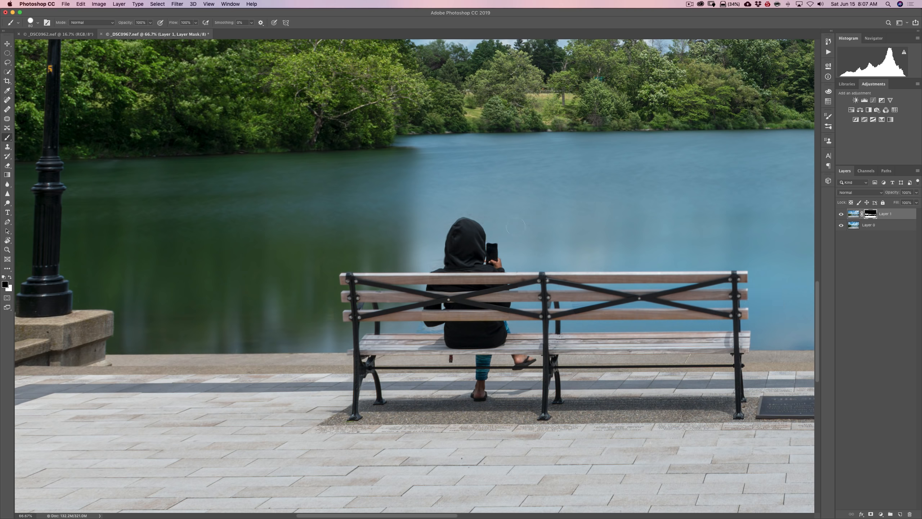
{"action": "left_click", "coordinate": [528, 271]}
Touch up the edges of the person's hood and phone in white on Layer 1's mask with a smaller brush
{"action": "key", "text": "x"}
{"action": "key", "text": "bracketleft"}
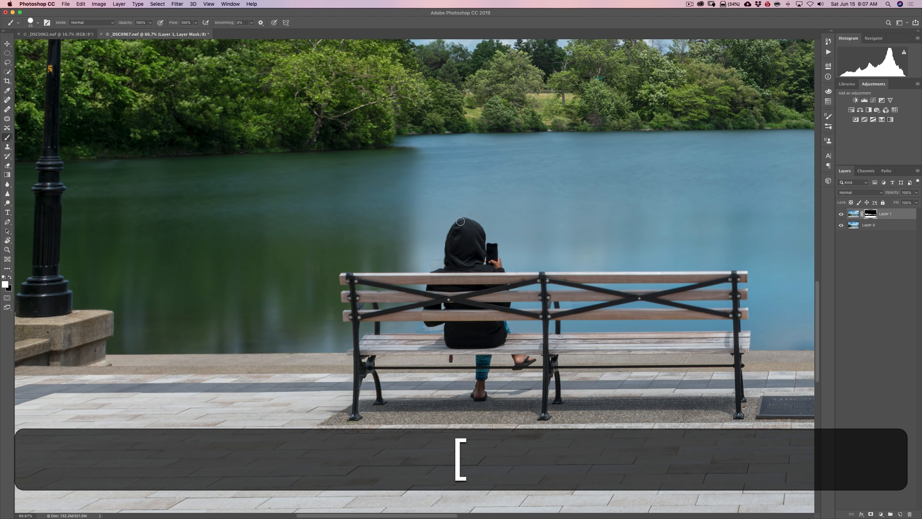
{"action": "left_click", "coordinate": [489, 252]}
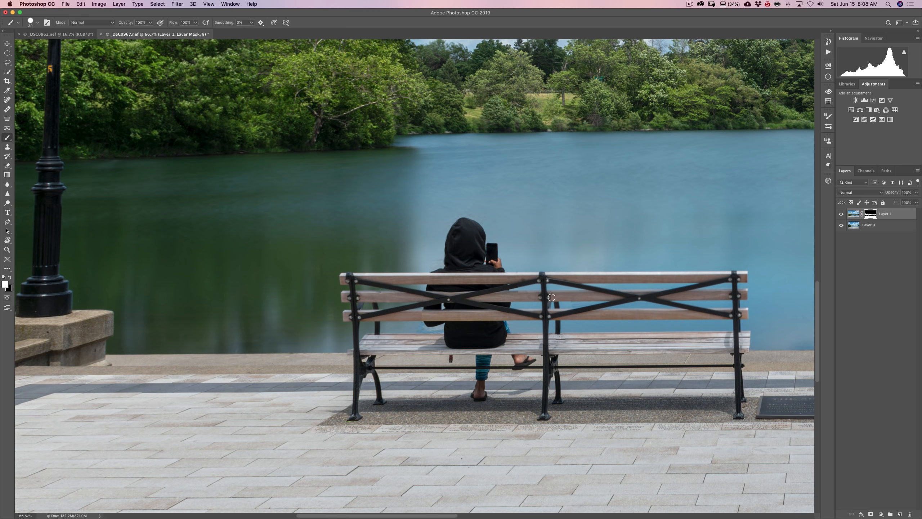
Paint black on Layer 1's mask with an enlarged brush over the water between the two benches
{"action": "left_click_drag", "start_coordinate": [596, 287], "coordinate": [273, 281]}
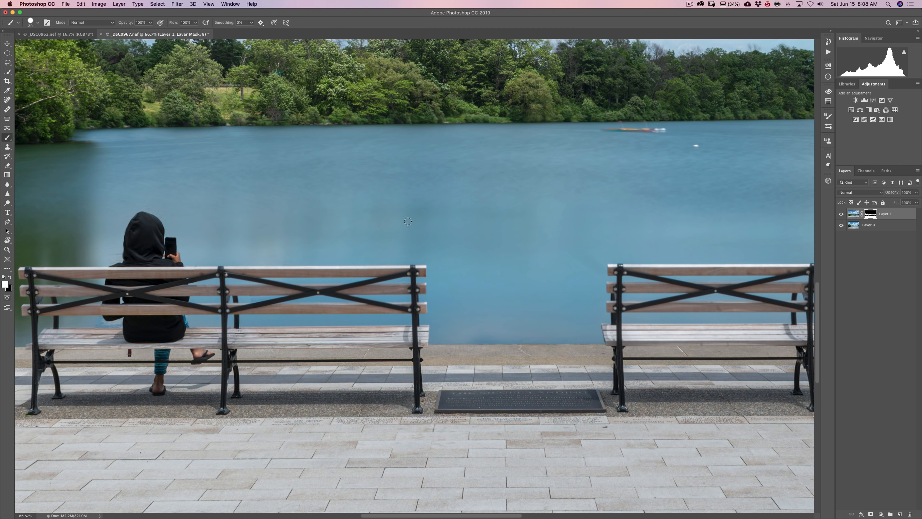
{"action": "key", "text": "x"}
{"action": "key", "text": "bracketright"}
{"action": "key", "text": "bracketright"}
{"action": "key", "text": "bracketright"}
{"action": "key", "text": "bracketright"}
{"action": "left_click", "coordinate": [598, 334], "text": "shift"}
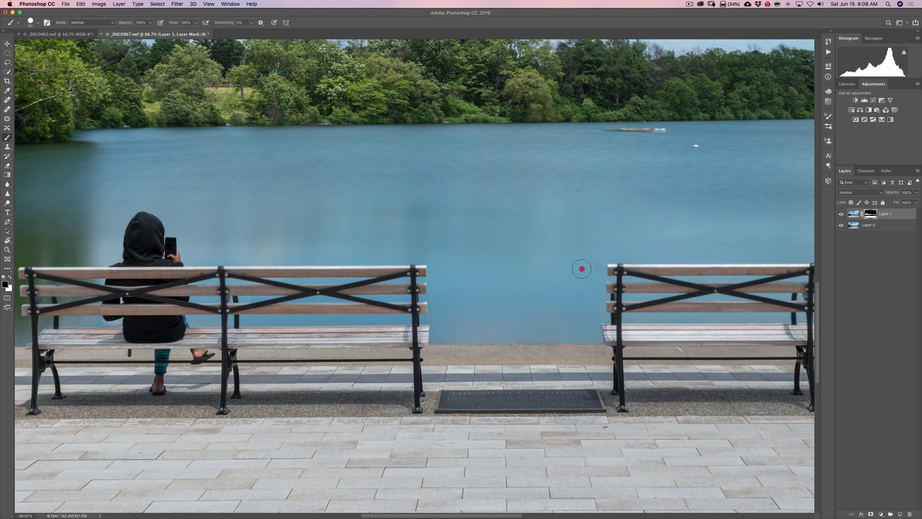
{"action": "left_click", "coordinate": [547, 256]}
{"action": "mouse_move", "coordinate": [547, 255]}
{"action": "left_mouse_down"}
{"action": "mouse_move", "coordinate": [432, 208]}
{"action": "mouse_move", "coordinate": [432, 196]}
{"action": "mouse_move", "coordinate": [554, 196]}
{"action": "mouse_move", "coordinate": [552, 215]}
{"action": "left_mouse_up"}
Enlarge the brush further and paint black on Layer 1's mask over the water behind the right bench and between its slats
{"action": "key", "text": "space"}
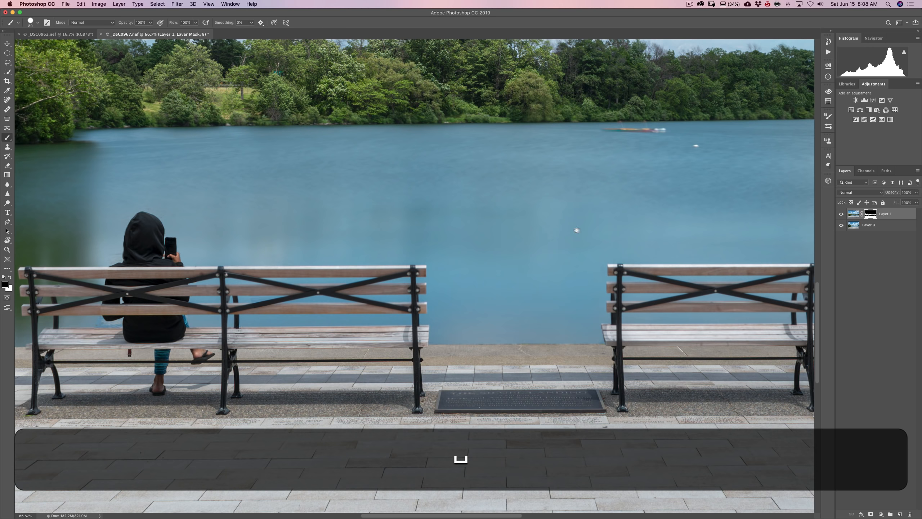
{"action": "left_click_drag", "start_coordinate": [655, 256], "coordinate": [305, 262]}
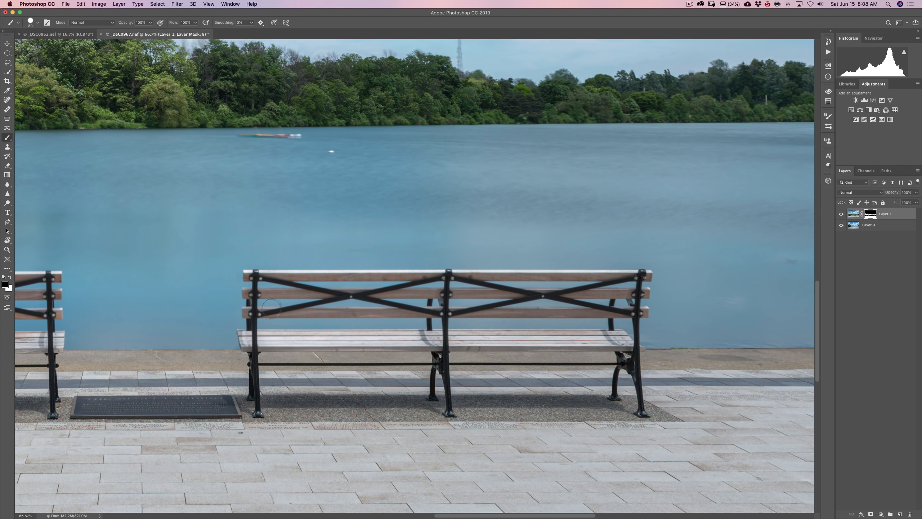
{"action": "key", "text": "bracketright"}
{"action": "key", "text": "bracketright"}
{"action": "key", "text": "bracketright"}
{"action": "key", "text": "bracketright"}
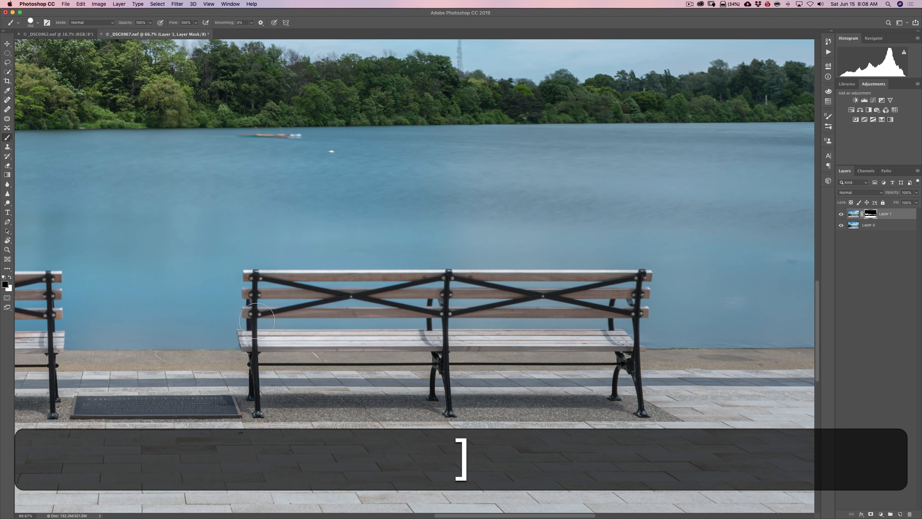
{"action": "mouse_move", "coordinate": [287, 317]}
{"action": "left_mouse_down"}
{"action": "mouse_move", "coordinate": [372, 305]}
{"action": "mouse_move", "coordinate": [635, 318]}
{"action": "mouse_move", "coordinate": [459, 279]}
{"action": "mouse_move", "coordinate": [431, 250]}
{"action": "left_mouse_up"}
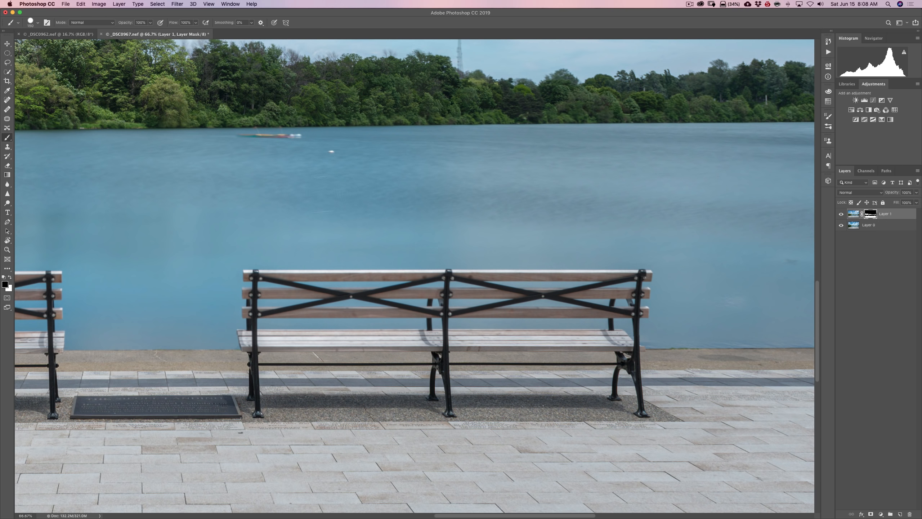
Paint black on Layer 1's mask with a smaller brush along the shoreline and over the water between the right bench and lamp post
{"action": "left_click", "coordinate": [499, 241]}
{"action": "key", "text": "space"}
{"action": "left_click_drag", "start_coordinate": [664, 314], "coordinate": [290, 298]}
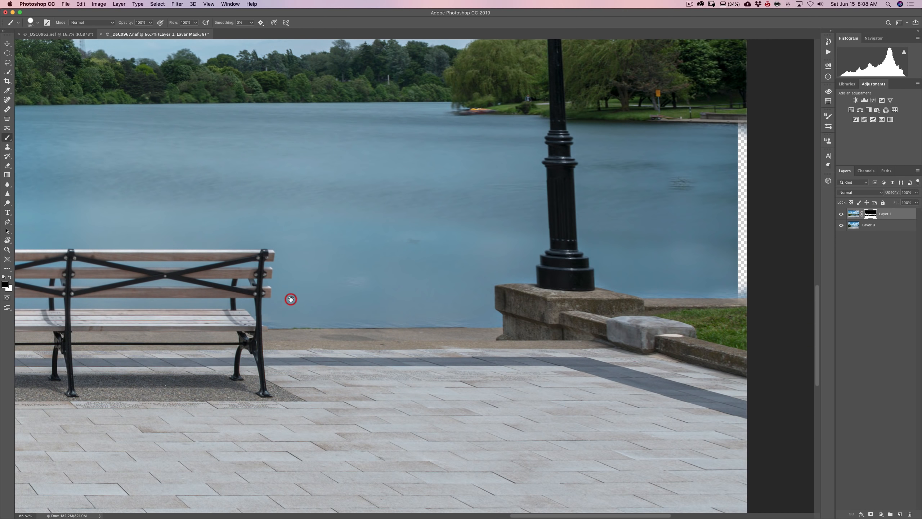
{"action": "key", "text": "bracketleft"}
{"action": "key", "text": "bracketleft"}
{"action": "key", "text": "bracketleft"}
{"action": "key", "text": "bracketleft"}
{"action": "key", "text": "bracketleft"}
{"action": "left_click", "coordinate": [267, 321]}
{"action": "left_click", "coordinate": [495, 319], "text": "shift"}
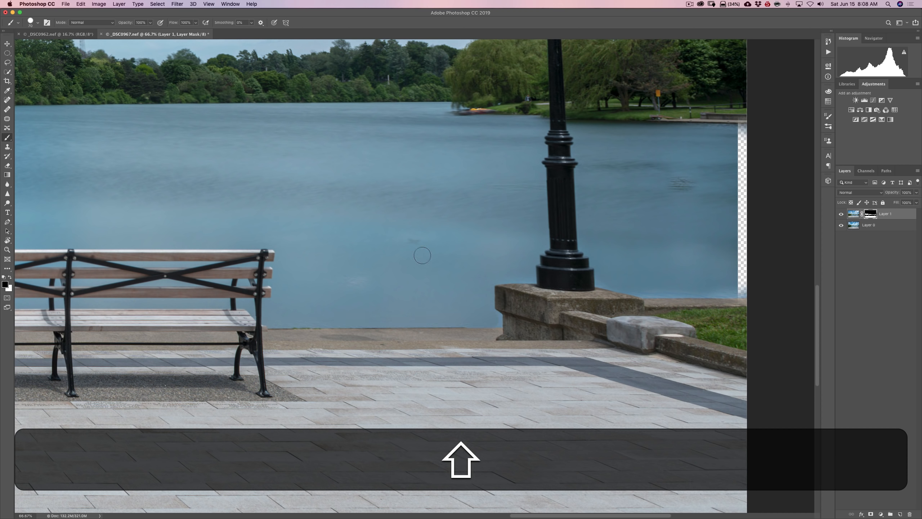
{"action": "mouse_move", "coordinate": [414, 243]}
{"action": "left_mouse_down"}
{"action": "mouse_move", "coordinate": [415, 224]}
{"action": "mouse_move", "coordinate": [396, 250]}
{"action": "mouse_move", "coordinate": [384, 214]}
{"action": "mouse_move", "coordinate": [394, 194]}
{"action": "mouse_move", "coordinate": [454, 188]}
{"action": "mouse_move", "coordinate": [454, 218]}
{"action": "left_mouse_up"}
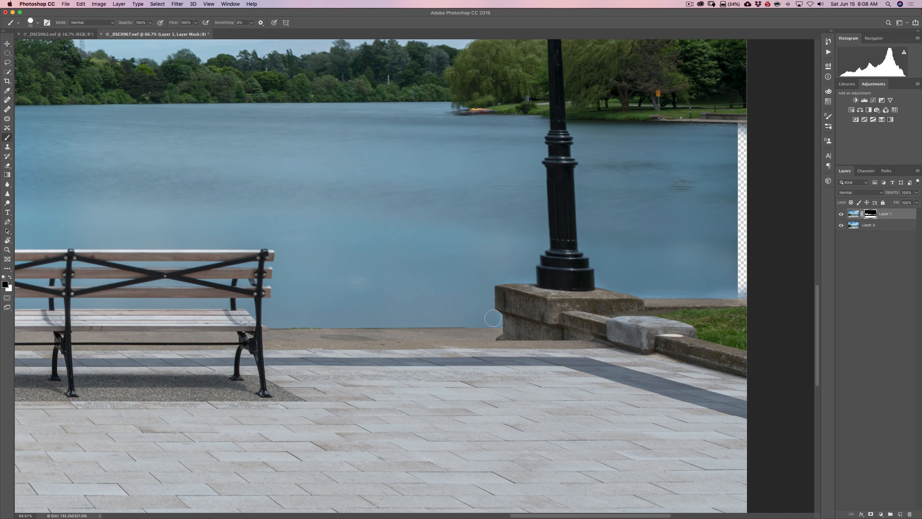
Paint black on Layer 1's mask finely beside the lamp's stone base, and with a larger brush over the open water near the right bench
{"action": "key", "text": "bracketleft"}
{"action": "key", "text": "bracketleft"}
{"action": "key", "text": "bracketleft"}
{"action": "left_click", "coordinate": [492, 326]}
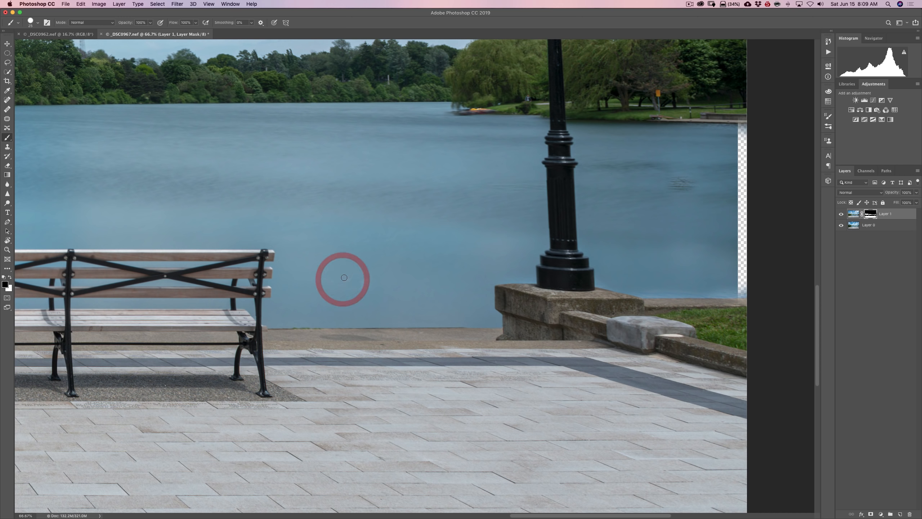
{"action": "key", "text": "bracketright"}
{"action": "key", "text": "bracketright"}
{"action": "key", "text": "bracketright"}
{"action": "key", "text": "bracketright"}
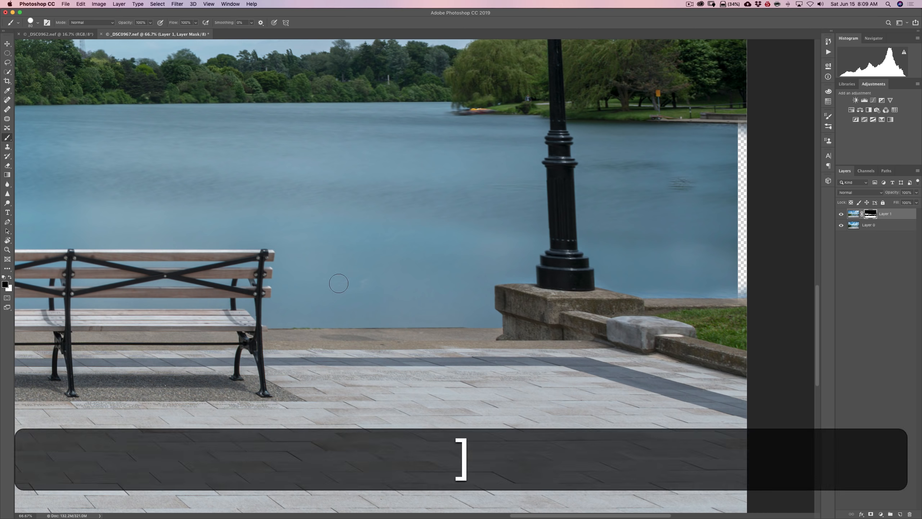
{"action": "mouse_move", "coordinate": [340, 284]}
{"action": "left_mouse_down"}
{"action": "mouse_move", "coordinate": [399, 269]}
{"action": "mouse_move", "coordinate": [400, 285]}
{"action": "mouse_move", "coordinate": [390, 285]}
{"action": "mouse_move", "coordinate": [422, 260]}
{"action": "mouse_move", "coordinate": [354, 245]}
{"action": "mouse_move", "coordinate": [235, 252]}
{"action": "left_mouse_up"}
Paint black on Layer 1's mask over the rippled water beyond the right lamp post and along its stone ledge, reducing the brush near edges
{"action": "key", "text": "space"}
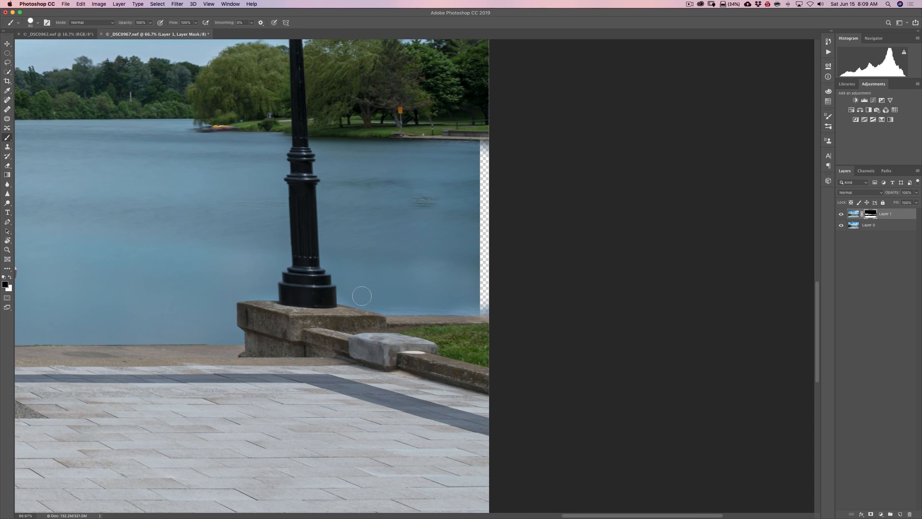
{"action": "mouse_move", "coordinate": [362, 278]}
{"action": "left_mouse_down"}
{"action": "mouse_move", "coordinate": [460, 272]}
{"action": "mouse_move", "coordinate": [473, 308]}
{"action": "left_mouse_up"}
{"action": "key", "text": "bracketleft"}
{"action": "key", "text": "bracketleft"}
{"action": "key", "text": "bracketleft"}
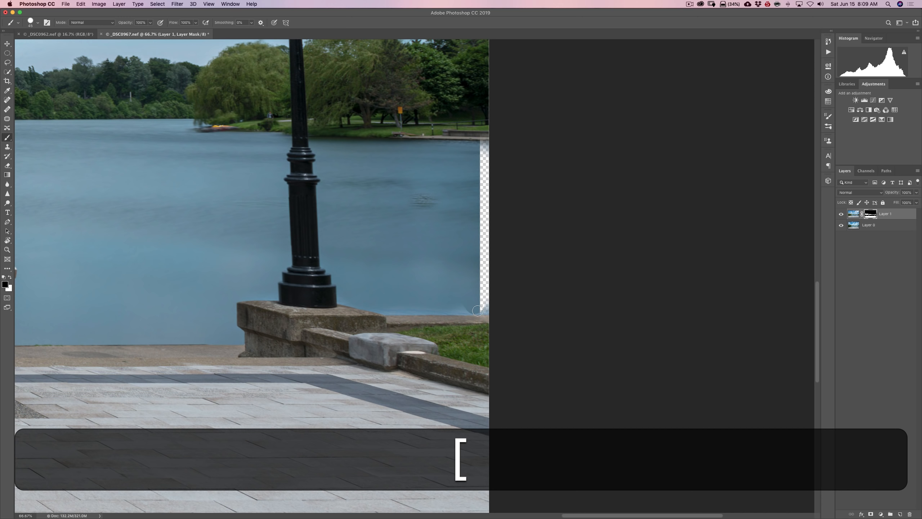
{"action": "left_click", "coordinate": [477, 309]}
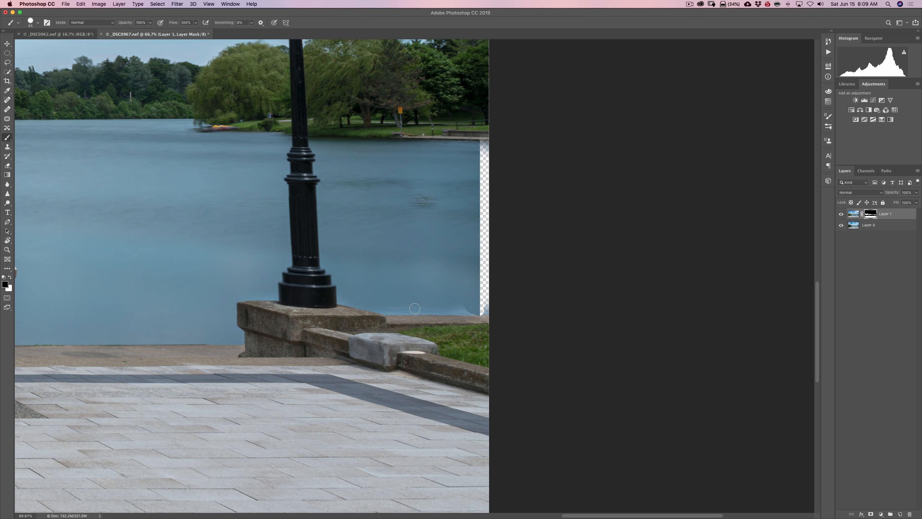
{"action": "left_click", "coordinate": [386, 309], "text": "shift"}
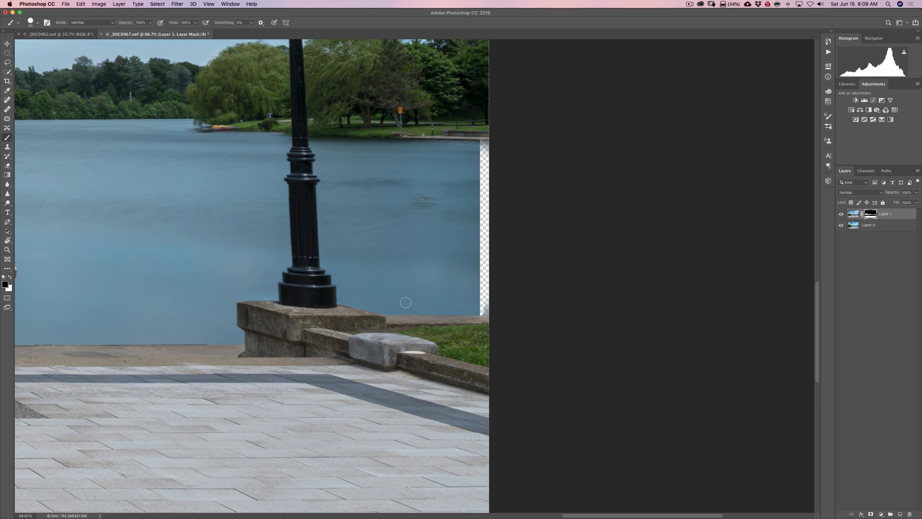
{"action": "key", "text": "bracketleft"}
{"action": "left_click", "coordinate": [424, 200]}
Display Layer 1's mask on its own and paint black with an enlarged brush over the leftover gray streaks in the water band
{"action": "key", "text": "super+0"}
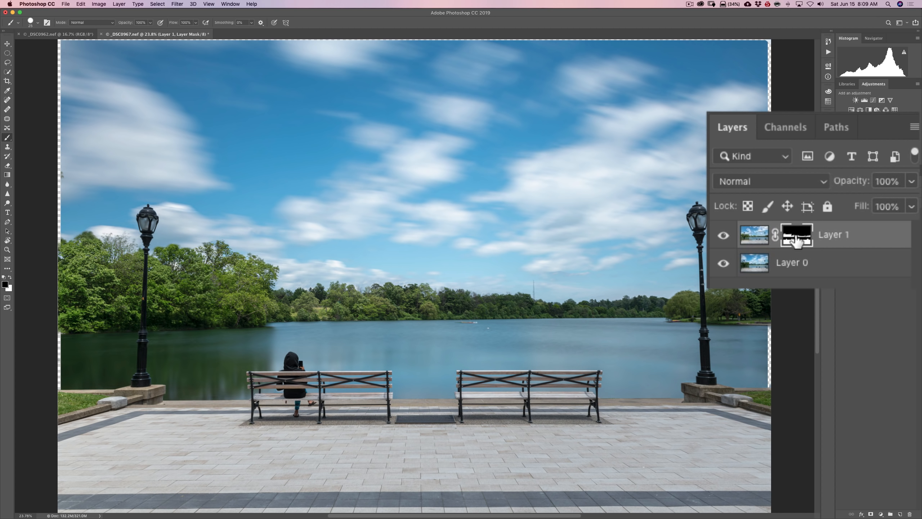
{"action": "key", "text": "alt"}
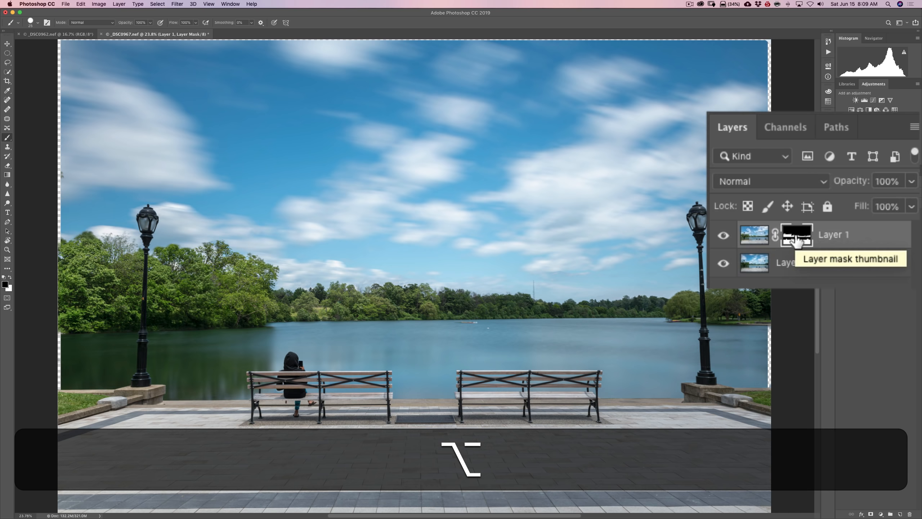
{"action": "left_click", "coordinate": [796, 241], "text": "alt"}
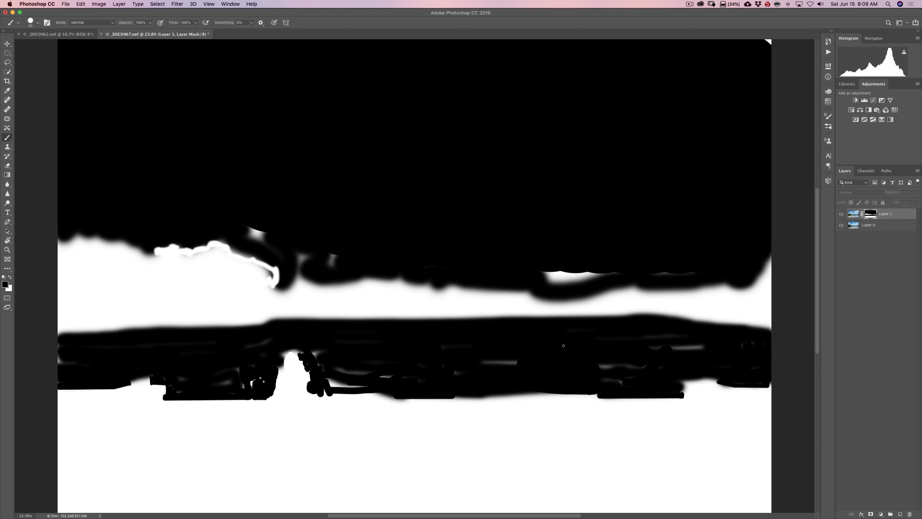
{"action": "key", "text": "bracketright"}
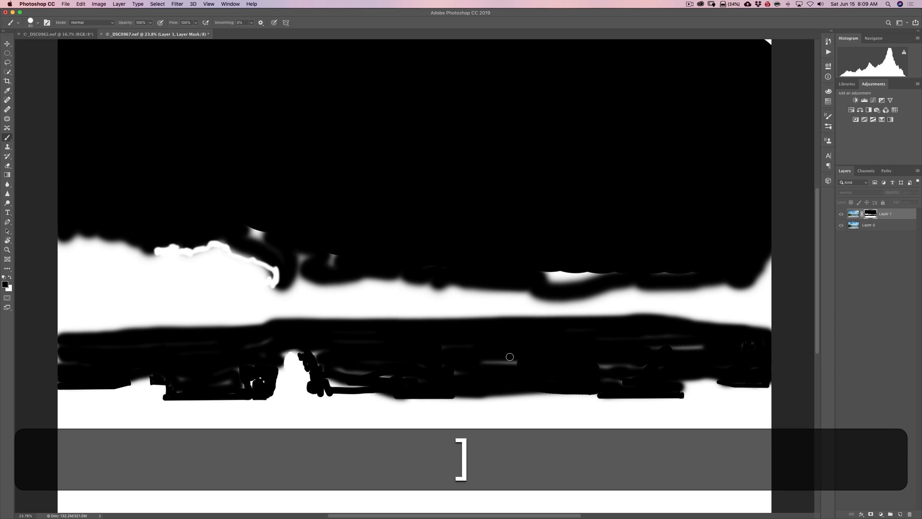
{"action": "key", "text": "bracketright"}
{"action": "key", "text": "bracketright"}
{"action": "key", "text": "bracketright"}
{"action": "key", "text": "bracketright"}
{"action": "key", "text": "bracketright"}
{"action": "left_click", "coordinate": [485, 363]}
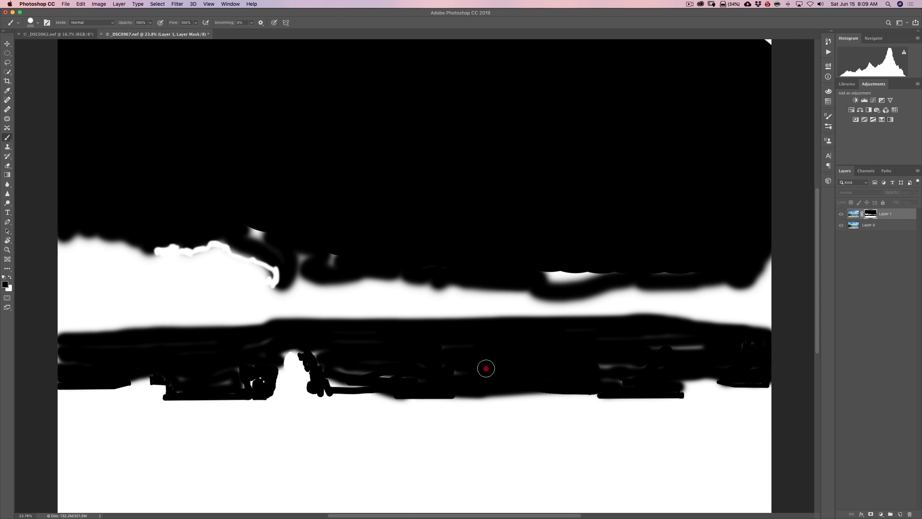
{"action": "mouse_move", "coordinate": [486, 368]}
{"action": "left_mouse_down"}
{"action": "mouse_move", "coordinate": [655, 354]}
{"action": "mouse_move", "coordinate": [640, 344]}
{"action": "mouse_move", "coordinate": [661, 359]}
{"action": "mouse_move", "coordinate": [641, 373]}
{"action": "mouse_move", "coordinate": [672, 364]}
{"action": "mouse_move", "coordinate": [411, 373]}
{"action": "mouse_move", "coordinate": [342, 366]}
{"action": "mouse_move", "coordinate": [319, 352]}
{"action": "mouse_move", "coordinate": [338, 381]}
{"action": "mouse_move", "coordinate": [387, 379]}
{"action": "mouse_move", "coordinate": [366, 355]}
{"action": "left_mouse_up"}
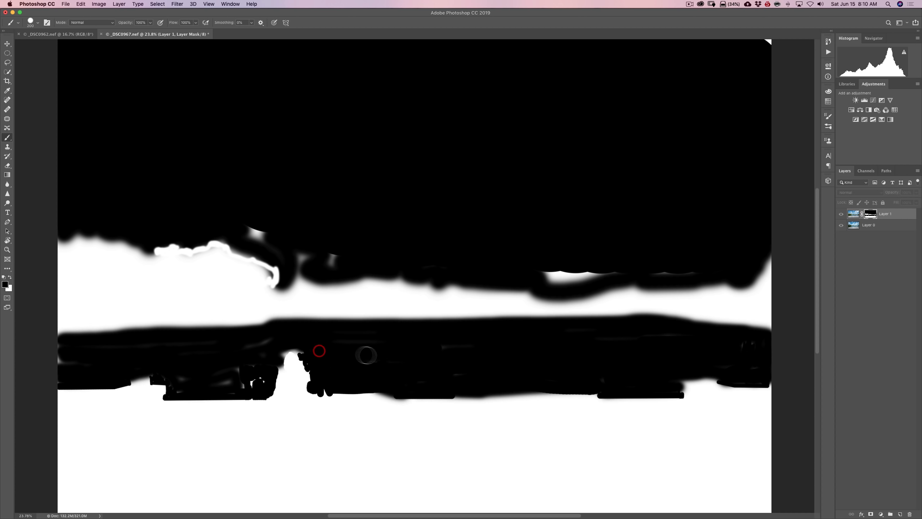
{"action": "mouse_move", "coordinate": [315, 335]}
{"action": "left_mouse_down"}
{"action": "mouse_move", "coordinate": [282, 333]}
{"action": "mouse_move", "coordinate": [255, 358]}
{"action": "mouse_move", "coordinate": [258, 380]}
{"action": "mouse_move", "coordinate": [240, 371]}
{"action": "mouse_move", "coordinate": [234, 383]}
{"action": "mouse_move", "coordinate": [181, 381]}
{"action": "mouse_move", "coordinate": [175, 370]}
{"action": "mouse_move", "coordinate": [100, 353]}
{"action": "mouse_move", "coordinate": [56, 353]}
{"action": "mouse_move", "coordinate": [53, 365]}
{"action": "left_mouse_up"}
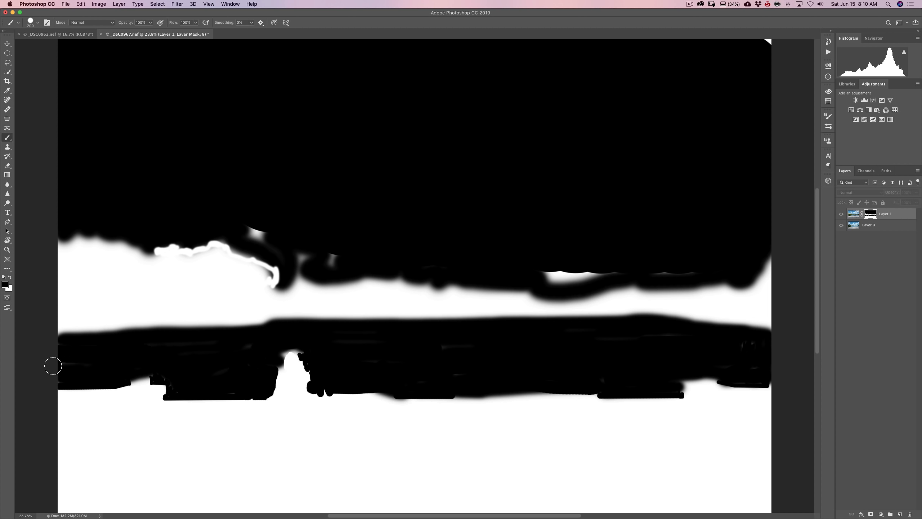
{"action": "left_click", "coordinate": [179, 376]}
Clean up the mask around the person's silhouette in black with a smaller brush, and return to the normal photo view
{"action": "key", "text": "bracketleft"}
{"action": "key", "text": "bracketleft"}
{"action": "key", "text": "bracketleft"}
{"action": "key", "text": "bracketleft"}
{"action": "key", "text": "bracketleft"}
{"action": "key", "text": "bracketleft"}
{"action": "key", "text": "bracketleft"}
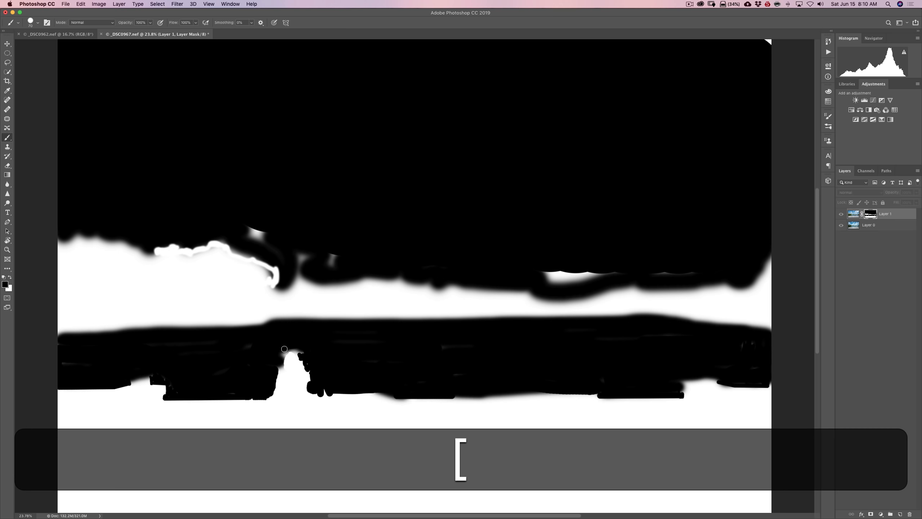
{"action": "mouse_move", "coordinate": [284, 349]}
{"action": "left_mouse_down"}
{"action": "mouse_move", "coordinate": [297, 349]}
{"action": "mouse_move", "coordinate": [316, 374]}
{"action": "left_mouse_up"}
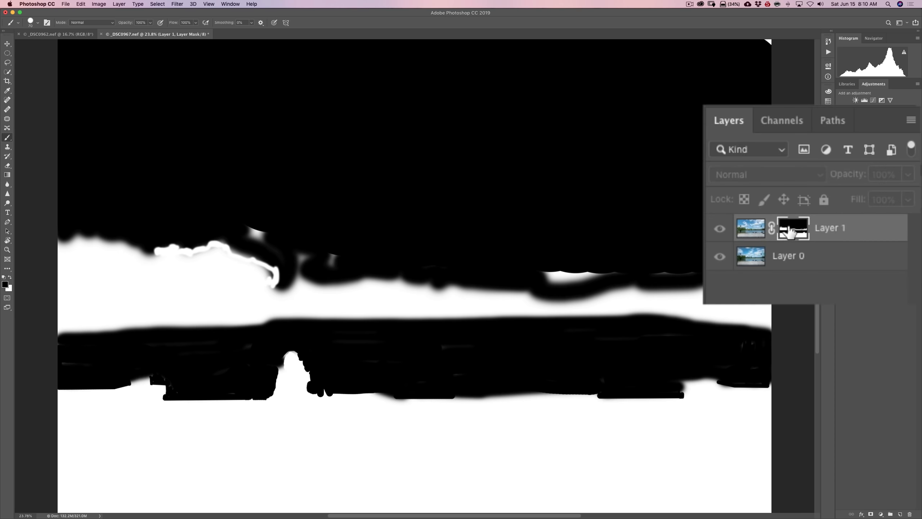
{"action": "key", "text": "alt"}
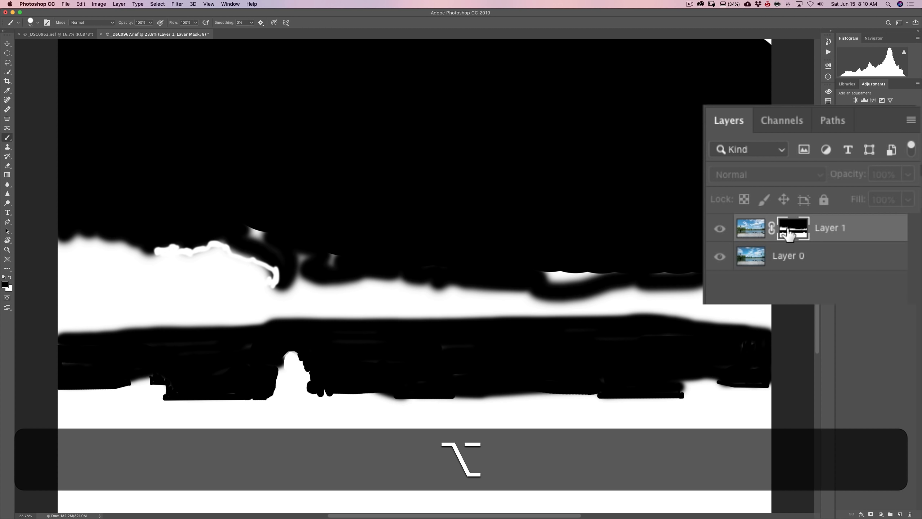
{"action": "left_click", "coordinate": [789, 233], "text": "alt"}
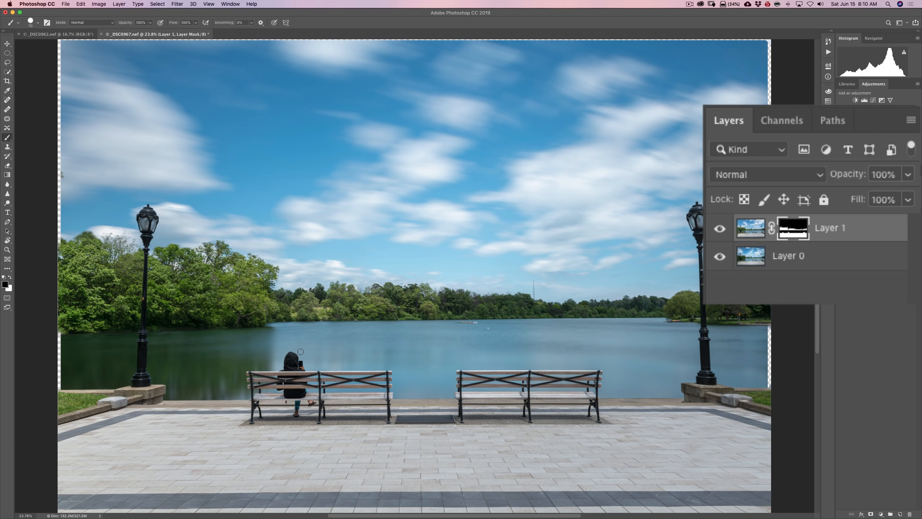
{"action": "left_click", "coordinate": [265, 350]}
Toggle Layer 1's visibility off and on to compare the photo with and without the blend
{"action": "left_click", "coordinate": [719, 230]}
{"action": "left_click", "coordinate": [720, 231]}
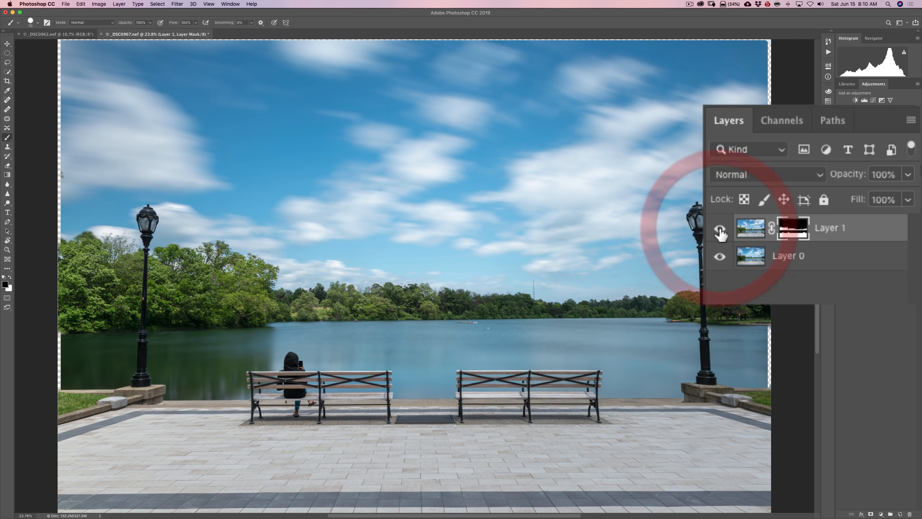
{"action": "left_click", "coordinate": [720, 231]}
{"action": "left_click", "coordinate": [720, 231]}
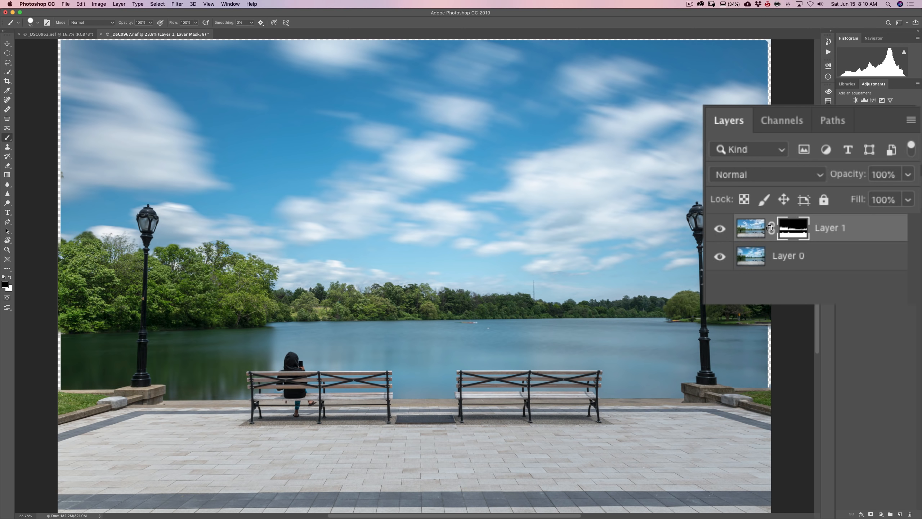
Paint black on Layer 1's mask with an enlarged brush down the right and left edges of the photo
{"action": "key", "text": "bracketright"}
{"action": "key", "text": "bracketright"}
{"action": "left_click", "coordinate": [775, 294]}
{"action": "left_click_drag", "start_coordinate": [769, 264], "coordinate": [774, 517]}
{"action": "left_click", "coordinate": [770, 472]}
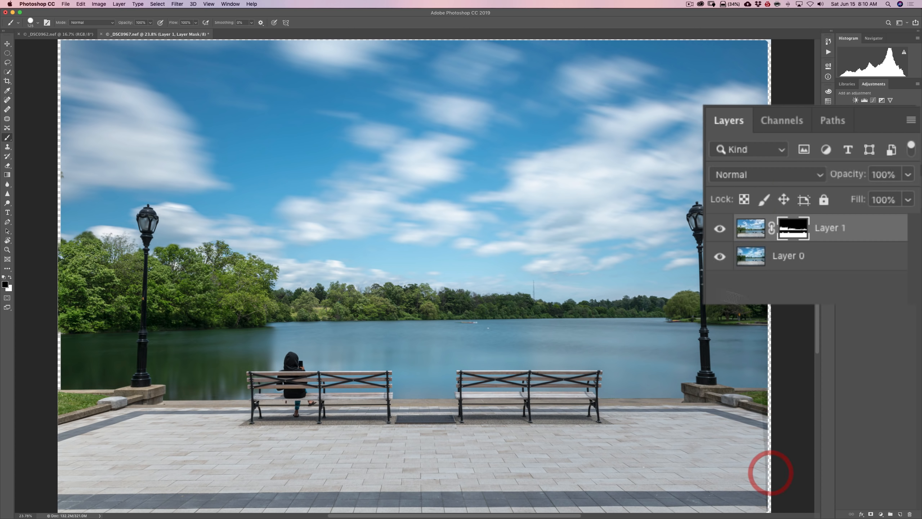
{"action": "left_click", "coordinate": [58, 50]}
{"action": "left_click", "coordinate": [57, 507], "text": "shift"}
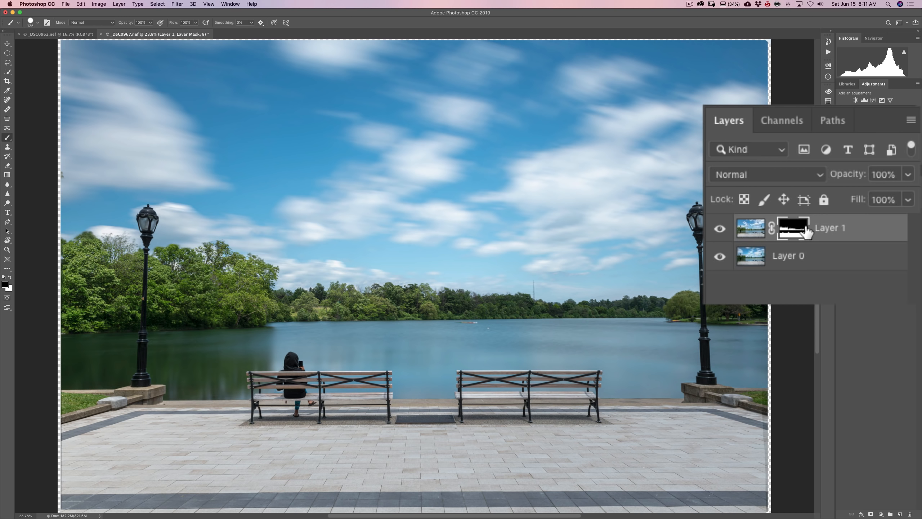
Stamp all visible layers into a new merged layer above Layer 1
{"action": "key", "text": "shift"}
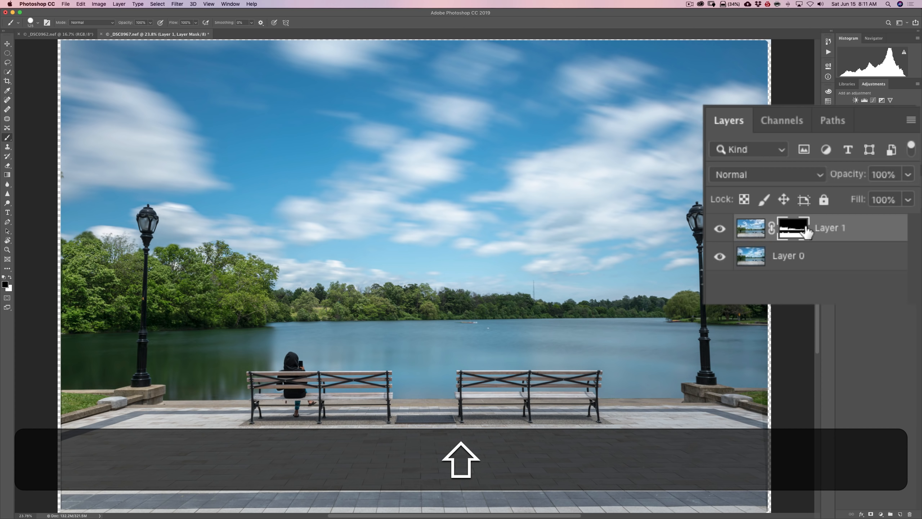
{"action": "key", "text": "alt"}
{"action": "key", "text": "super"}
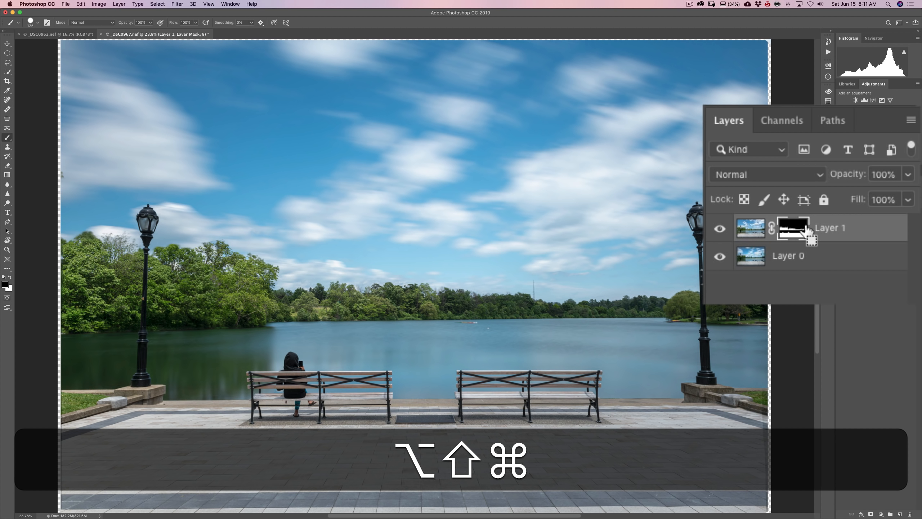
{"action": "key", "text": "alt+shift+super+e"}
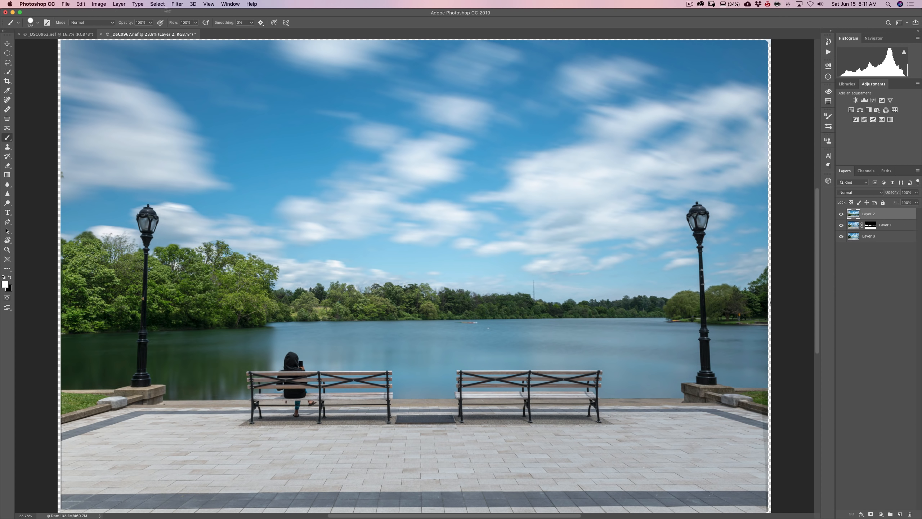
Open the merged layer in the Camera Raw Filter and set the vertical perspective transform to -7
{"action": "left_click", "coordinate": [176, 4]}
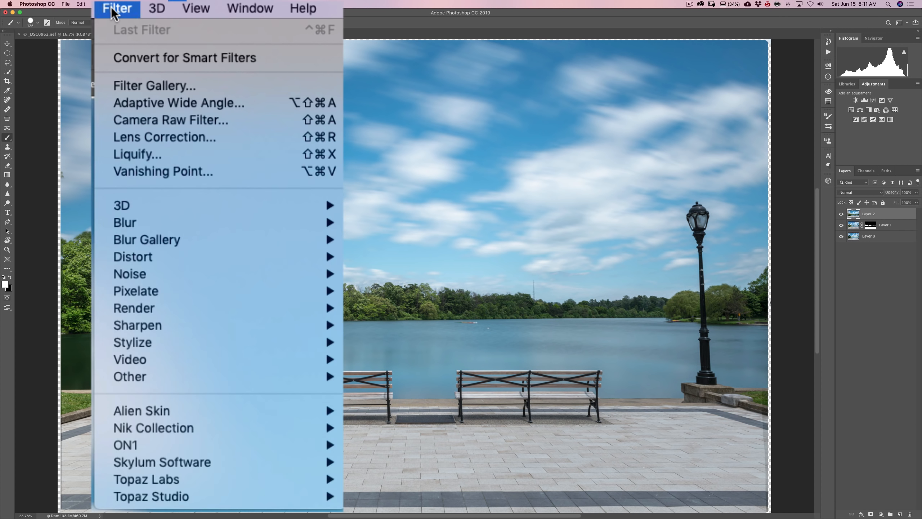
{"action": "left_click", "coordinate": [140, 120]}
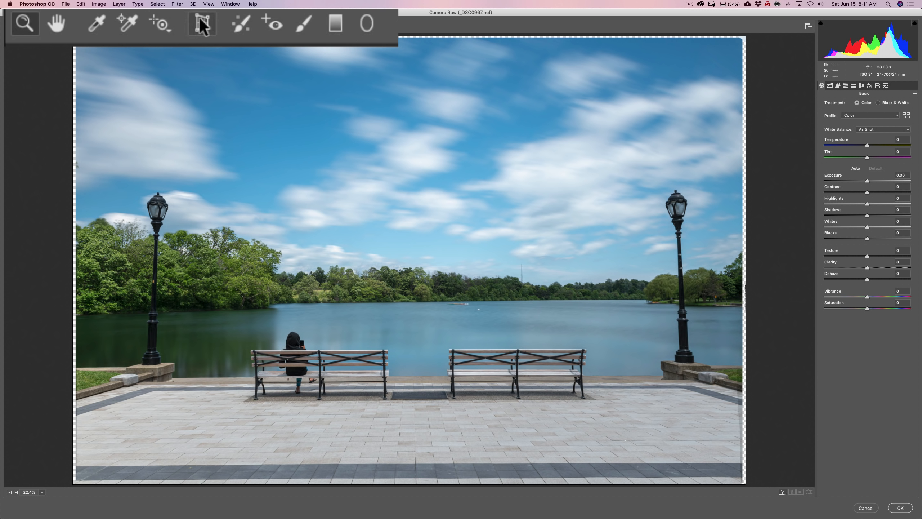
{"action": "left_click", "coordinate": [70, 27]}
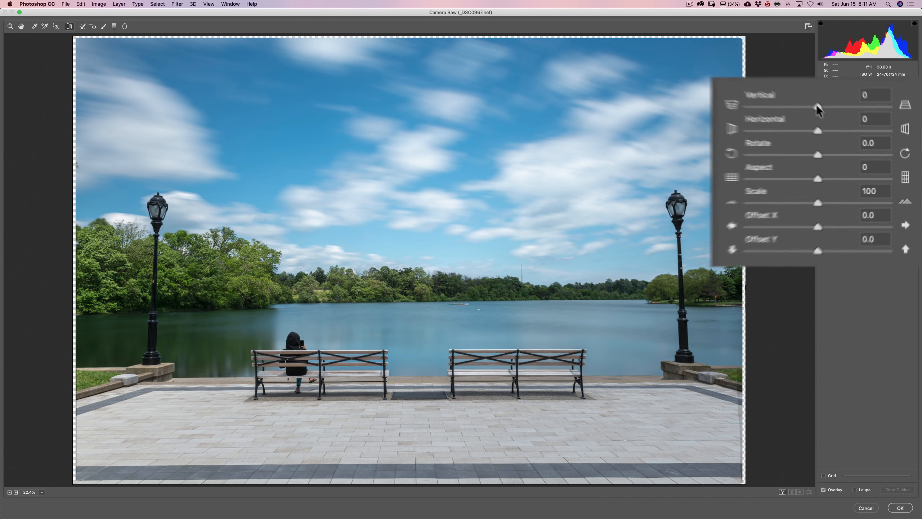
{"action": "left_click", "coordinate": [867, 139]}
{"action": "left_click_drag", "start_coordinate": [793, 93], "coordinate": [787, 92]}
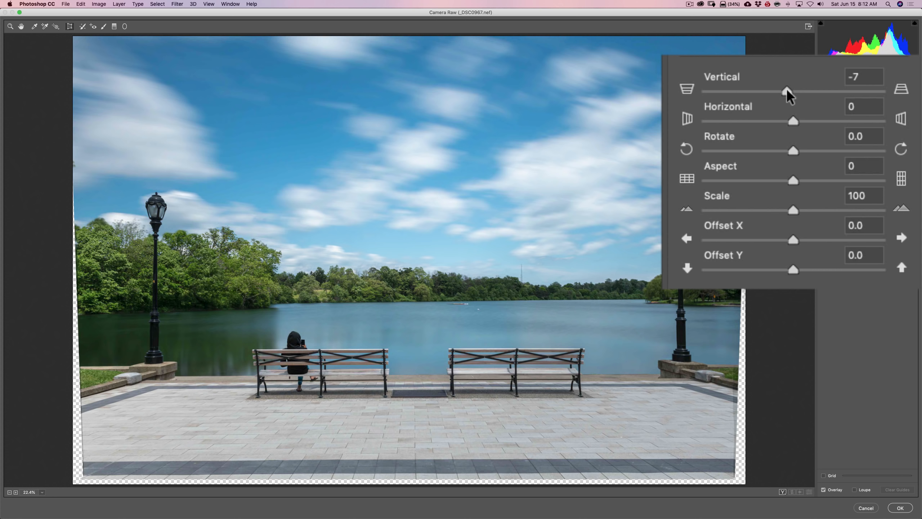
{"action": "left_click", "coordinate": [786, 91]}
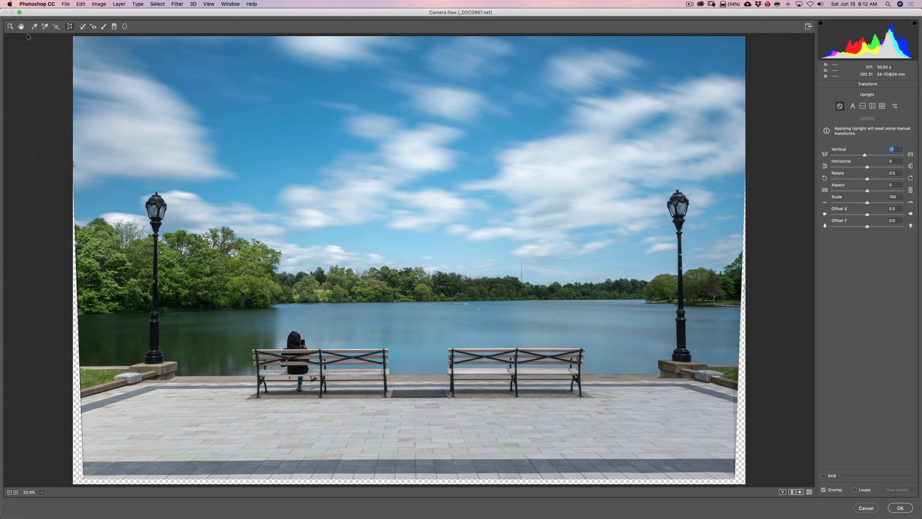
Set Texture to +17 and Clarity to +10 in the basic Camera Raw adjustments
{"action": "left_click", "coordinate": [10, 26]}
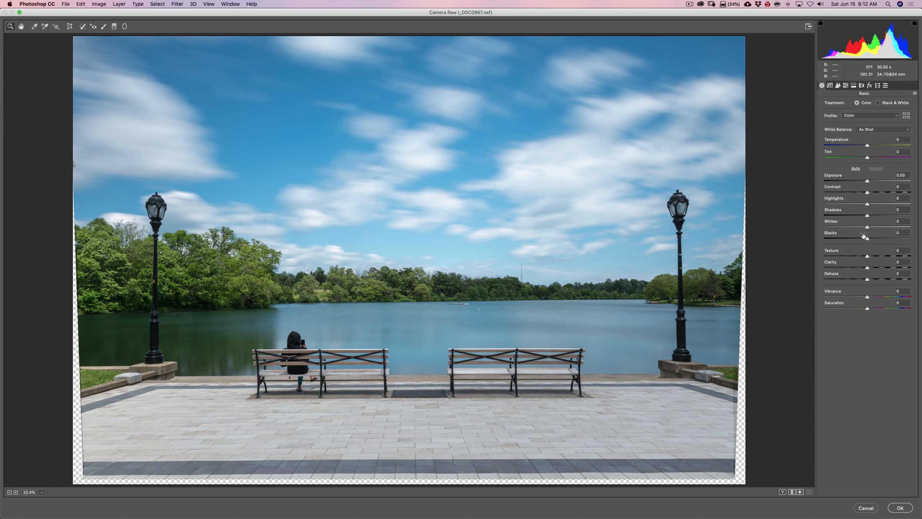
{"action": "left_click_drag", "start_coordinate": [867, 258], "coordinate": [881, 258]}
{"action": "left_click_drag", "start_coordinate": [848, 354], "coordinate": [828, 375]}
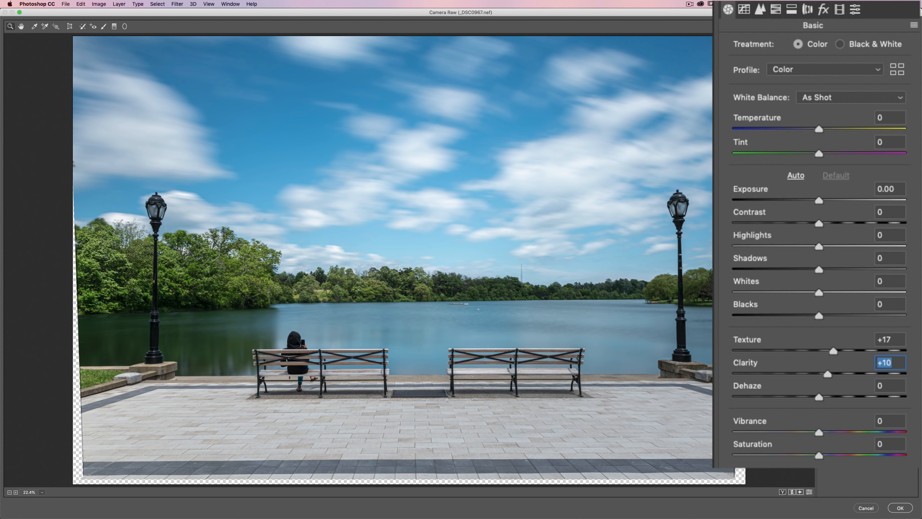
Add a slight dark post-crop vignette in the Camera Raw effects and apply the filter to the merged layer
{"action": "left_click", "coordinate": [824, 10]}
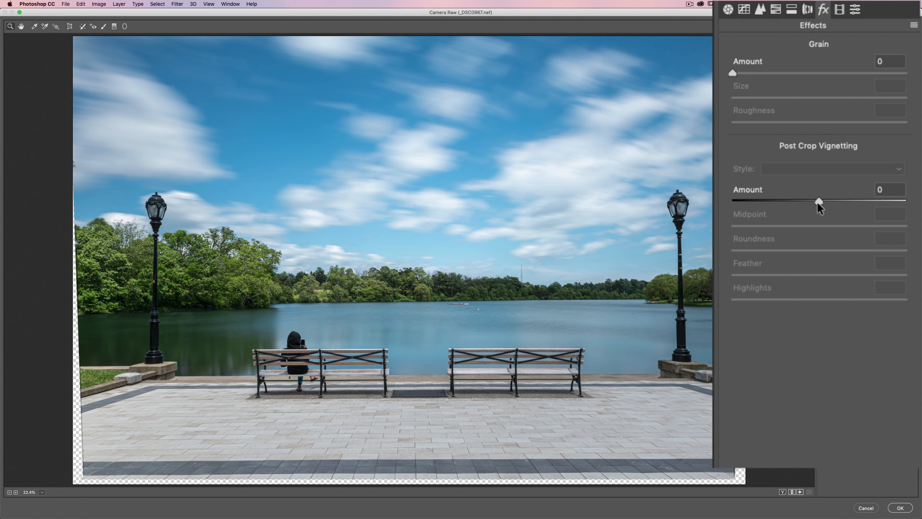
{"action": "left_click_drag", "start_coordinate": [817, 202], "coordinate": [804, 202]}
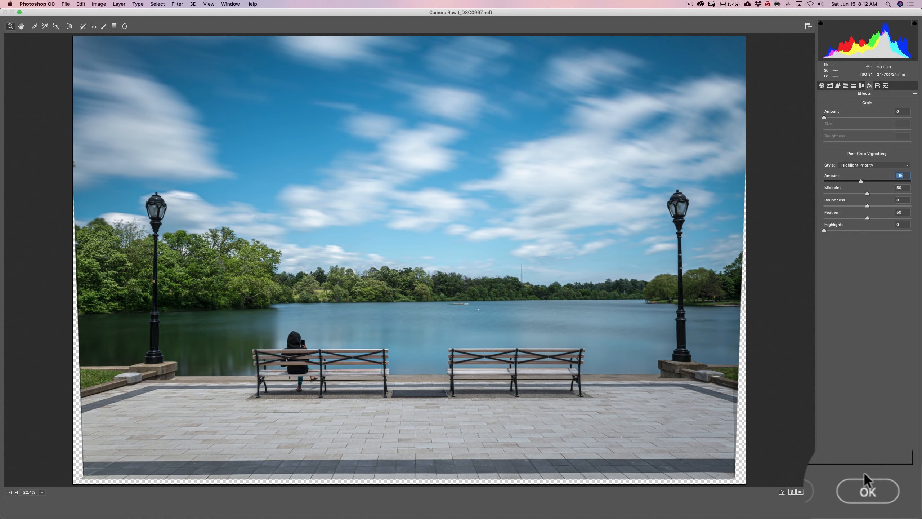
{"action": "left_click", "coordinate": [866, 490]}
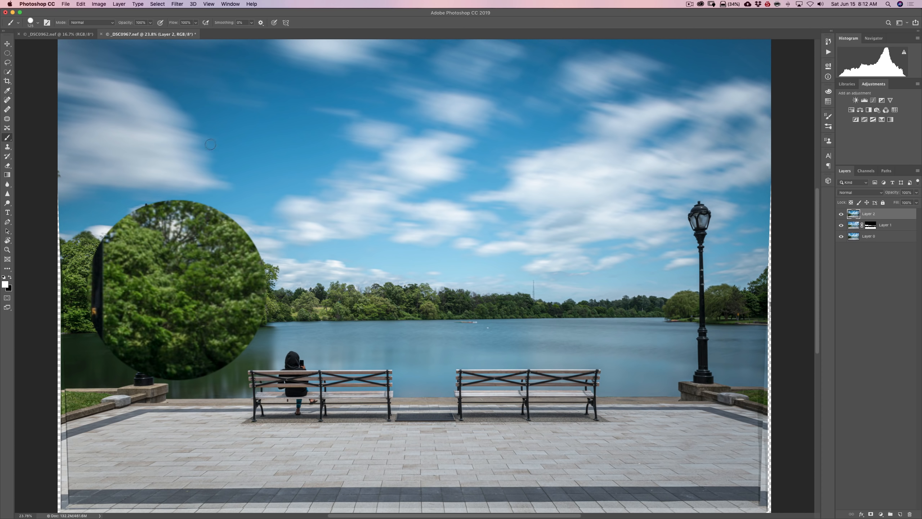
Reopen the merged layer in the Camera Raw Filter and set the Adjustment Brush to Exposure +0.70, Contrast 0 and Shadows +30
{"action": "left_click", "coordinate": [177, 4]}
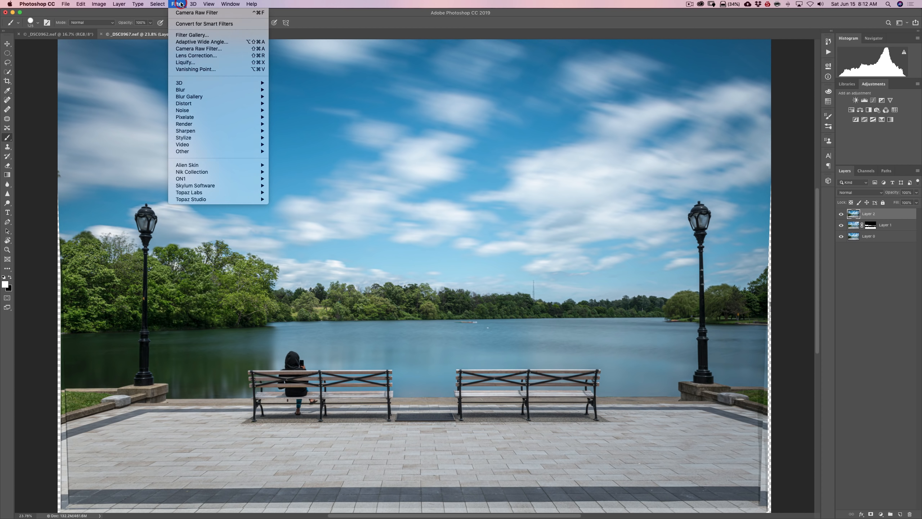
{"action": "left_click", "coordinate": [187, 45]}
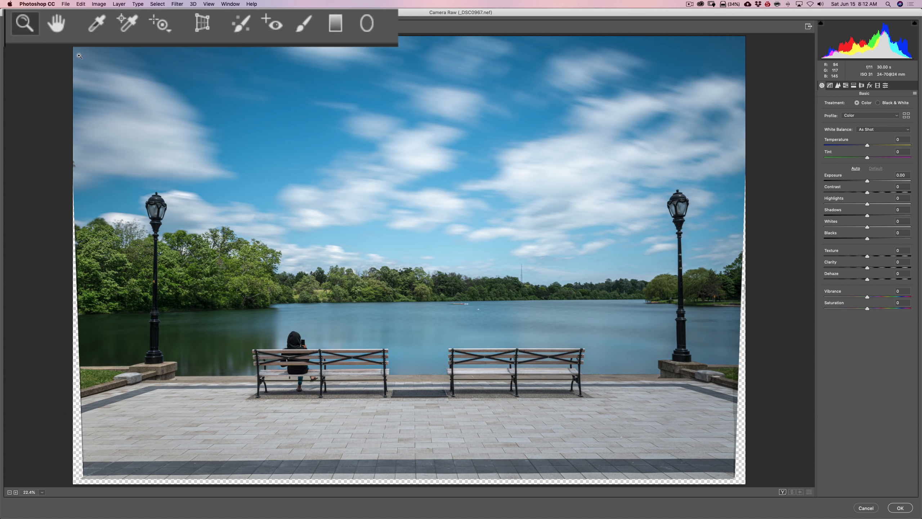
{"action": "left_click", "coordinate": [305, 24]}
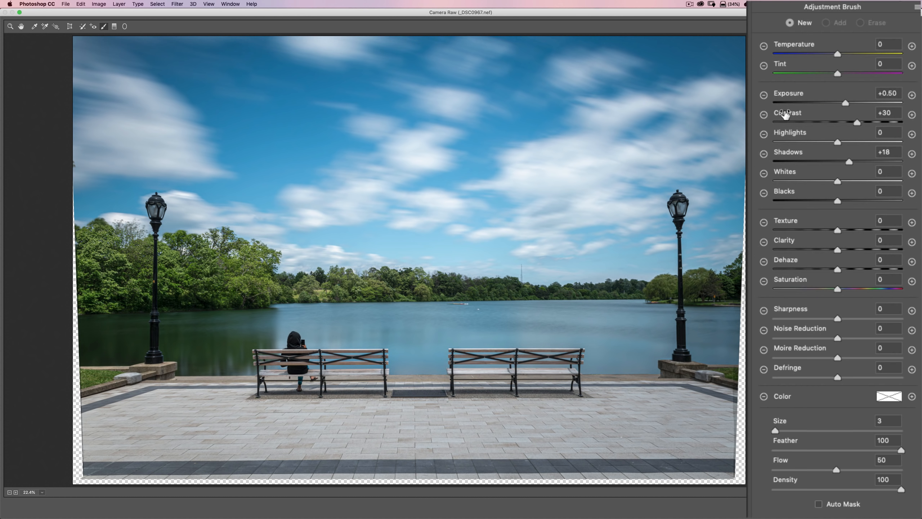
{"action": "double_click", "coordinate": [856, 122]}
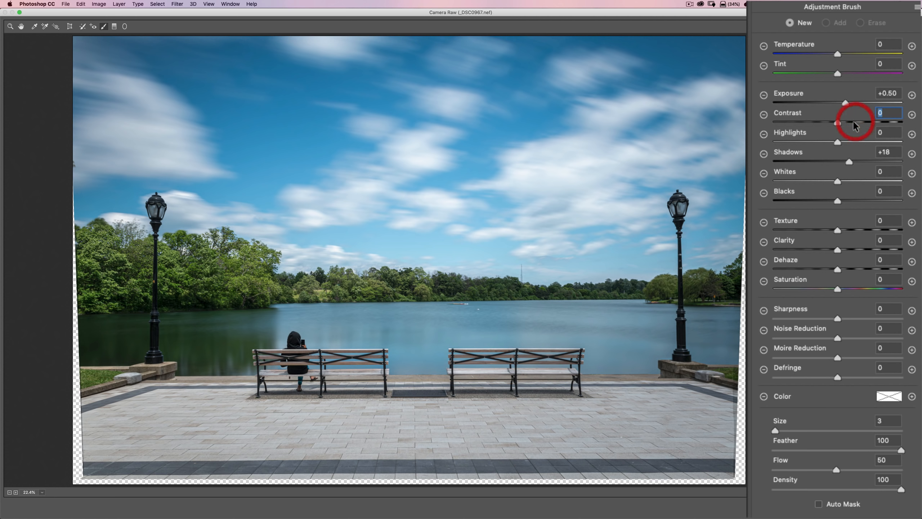
{"action": "double_click", "coordinate": [849, 161]}
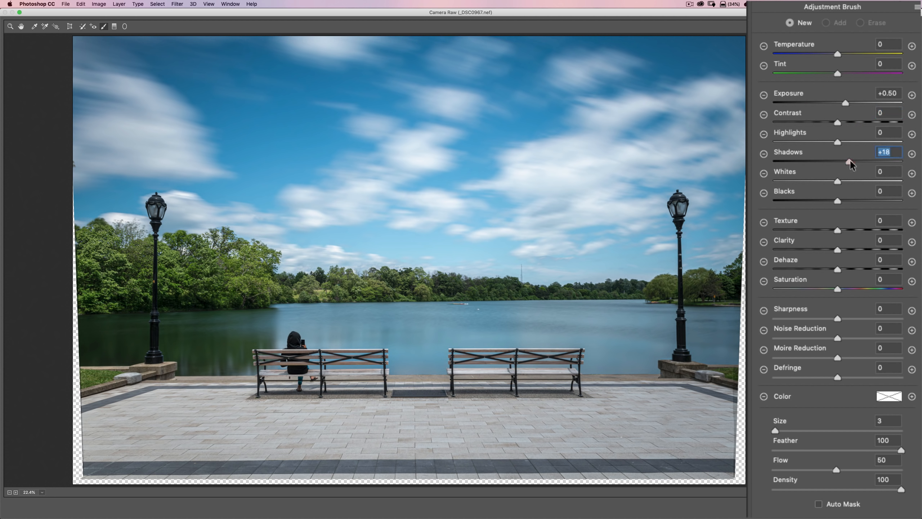
{"action": "left_click_drag", "start_coordinate": [838, 161], "coordinate": [857, 161]}
{"action": "left_click_drag", "start_coordinate": [845, 102], "coordinate": [849, 103]}
Brighten the large trees and their reflection near the left lamp post with the Adjustment Brush at size 7 and flow 100
{"action": "key", "text": "]"}
{"action": "key", "text": "]"}
{"action": "key", "text": "]"}
{"action": "key", "text": "]"}
{"action": "left_click_drag", "start_coordinate": [836, 470], "coordinate": [910, 472]}
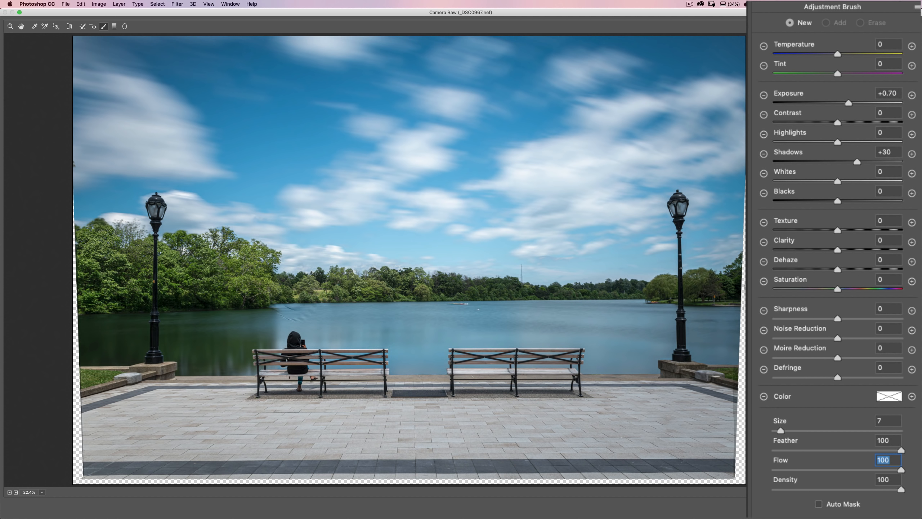
{"action": "mouse_move", "coordinate": [238, 283]}
{"action": "left_mouse_down"}
{"action": "mouse_move", "coordinate": [112, 280]}
{"action": "mouse_move", "coordinate": [152, 267]}
{"action": "mouse_move", "coordinate": [94, 268]}
{"action": "left_mouse_up"}
{"action": "mouse_move", "coordinate": [185, 300]}
{"action": "left_mouse_down"}
{"action": "mouse_move", "coordinate": [152, 319]}
{"action": "mouse_move", "coordinate": [96, 318]}
{"action": "mouse_move", "coordinate": [225, 347]}
{"action": "mouse_move", "coordinate": [247, 319]}
{"action": "mouse_move", "coordinate": [236, 294]}
{"action": "mouse_move", "coordinate": [106, 342]}
{"action": "mouse_move", "coordinate": [164, 352]}
{"action": "mouse_move", "coordinate": [207, 345]}
{"action": "mouse_move", "coordinate": [238, 308]}
{"action": "mouse_move", "coordinate": [172, 338]}
{"action": "left_mouse_up"}
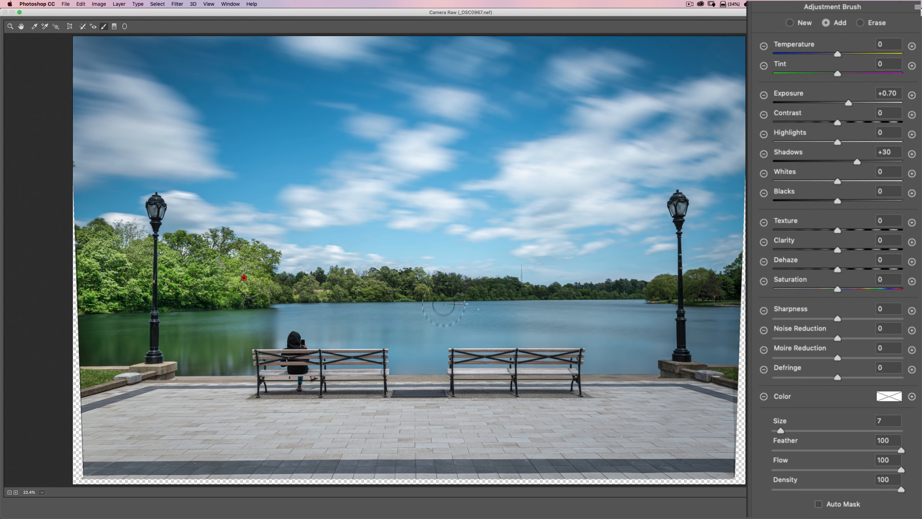
Extend the brush adjustment along the distant tree line to the trees by the right lamp post, varying the brush size between 1 and 4
{"action": "key", "text": "bracketleft"}
{"action": "key", "text": "bracketleft"}
{"action": "key", "text": "bracketleft"}
{"action": "key", "text": "bracketleft"}
{"action": "key", "text": "bracketleft"}
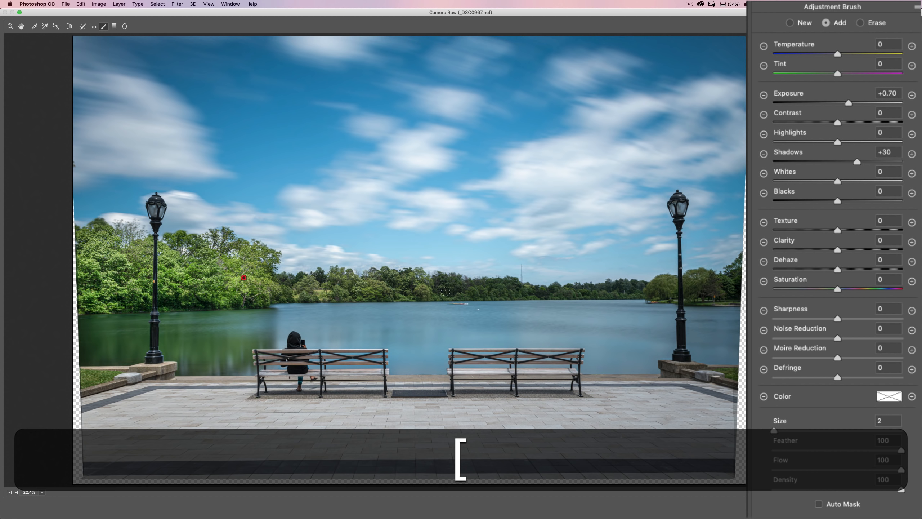
{"action": "key", "text": "bracketright"}
{"action": "key", "text": "bracketright"}
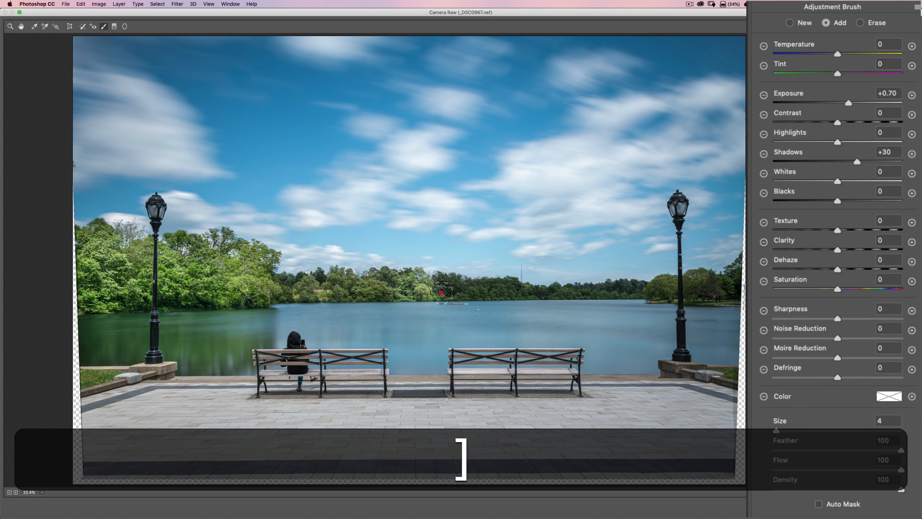
{"action": "key", "text": "bracketleft"}
{"action": "key", "text": "bracketleft"}
{"action": "key", "text": "bracketleft"}
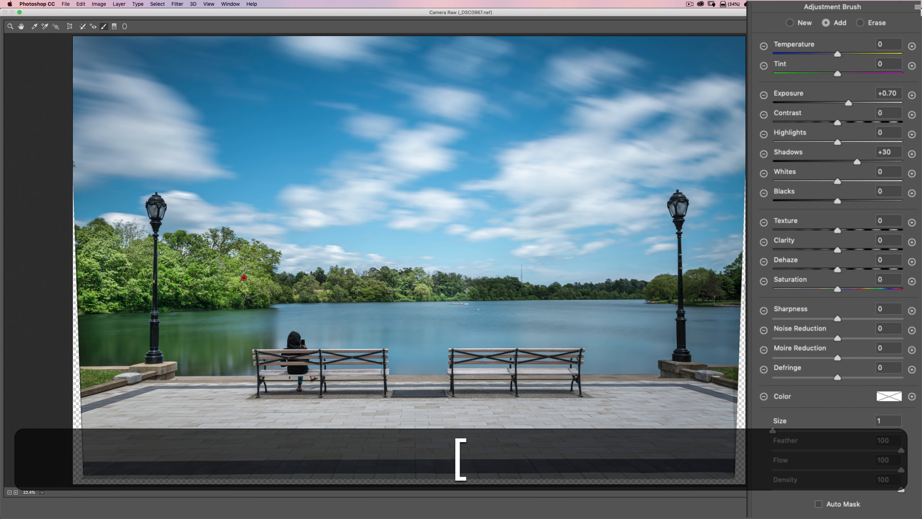
{"action": "key", "text": "bracketright"}
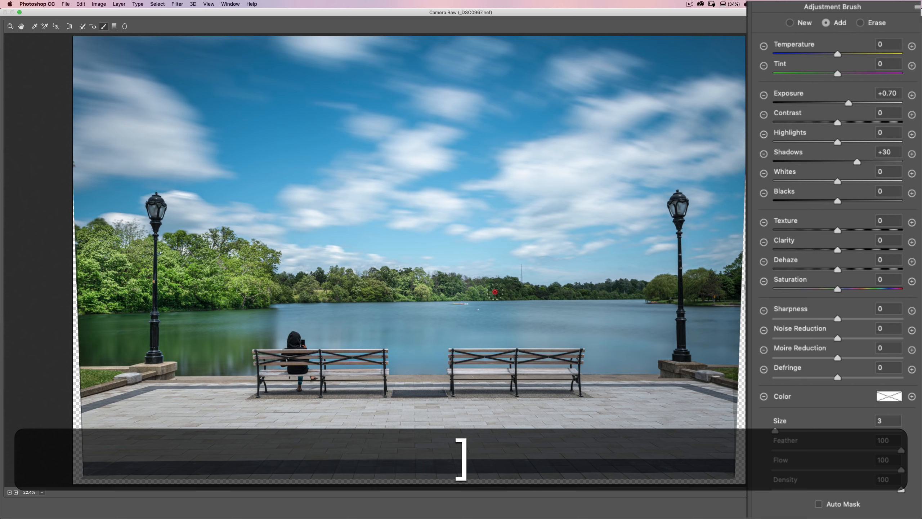
{"action": "left_click", "coordinate": [668, 290]}
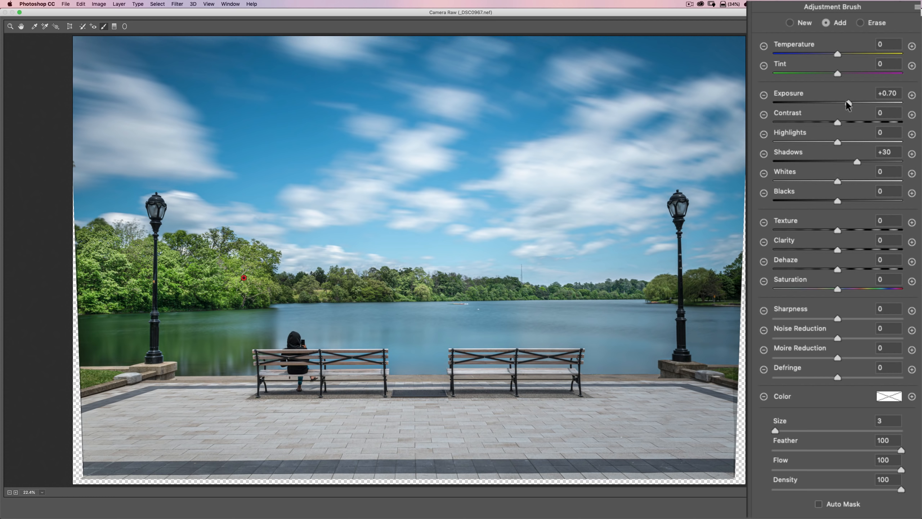
Set the brushed tree adjustment's Exposure to +0.25, reduce its Shadows slightly, and leave the Adjustment Brush
{"action": "left_click_drag", "start_coordinate": [846, 104], "coordinate": [841, 104]}
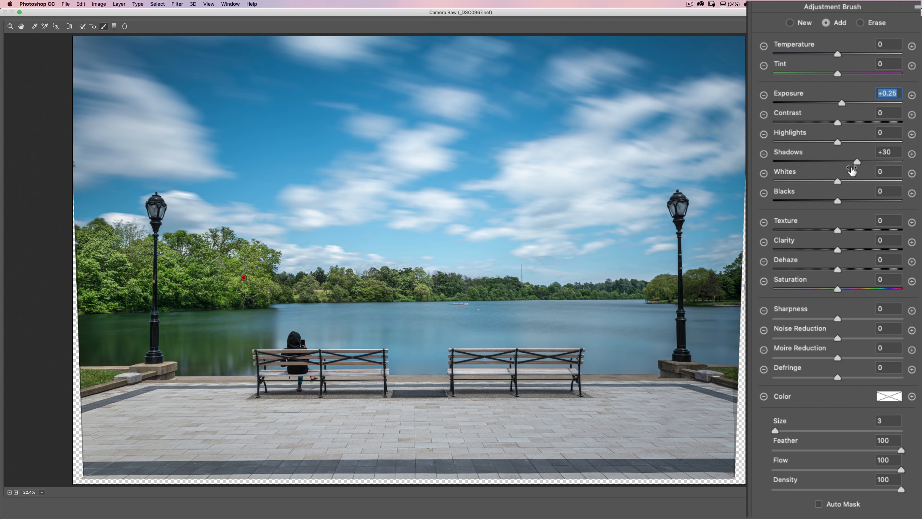
{"action": "left_click_drag", "start_coordinate": [856, 161], "coordinate": [850, 160]}
{"action": "left_click", "coordinate": [10, 27]}
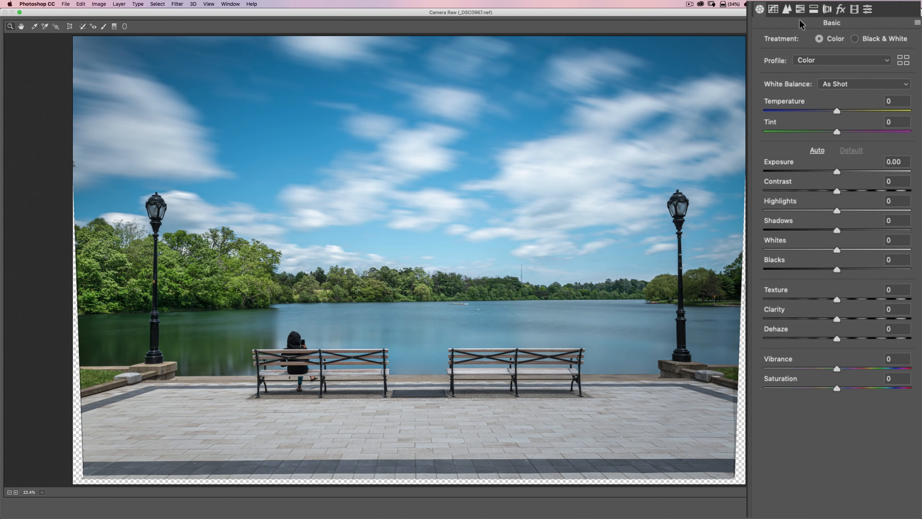
Raise the Yellows saturation in HSL, set luminance to Yellows +30 and Greens -14, slightly darken the Blues, and apply the filter
{"action": "left_click", "coordinate": [800, 9]}
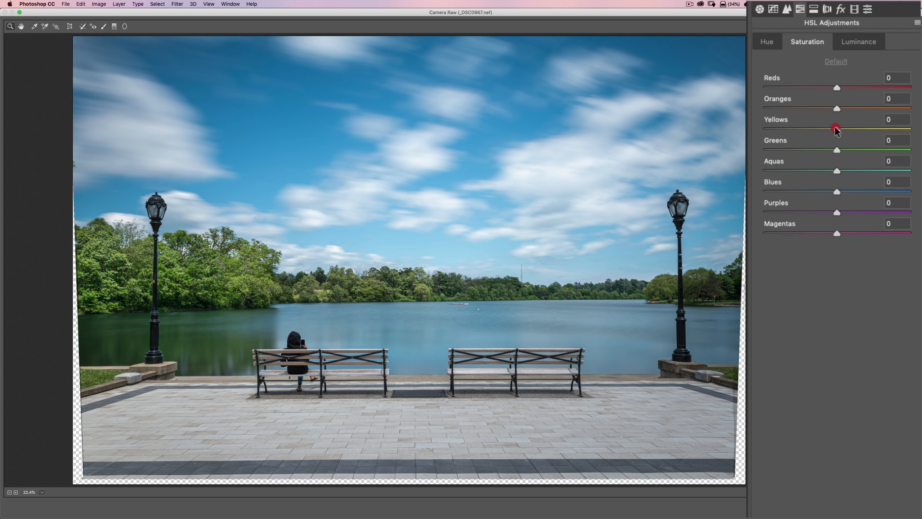
{"action": "left_click_drag", "start_coordinate": [836, 129], "coordinate": [856, 129]}
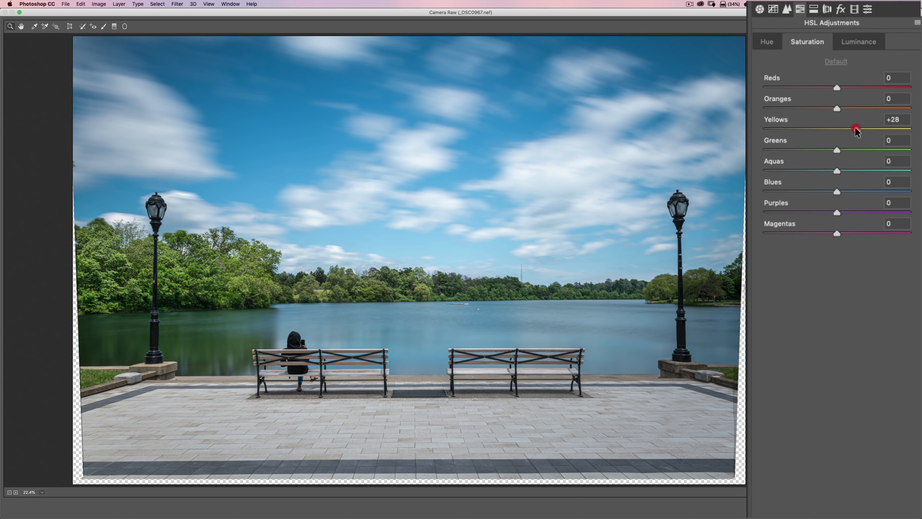
{"action": "left_click", "coordinate": [848, 42]}
{"action": "left_click_drag", "start_coordinate": [837, 129], "coordinate": [825, 150]}
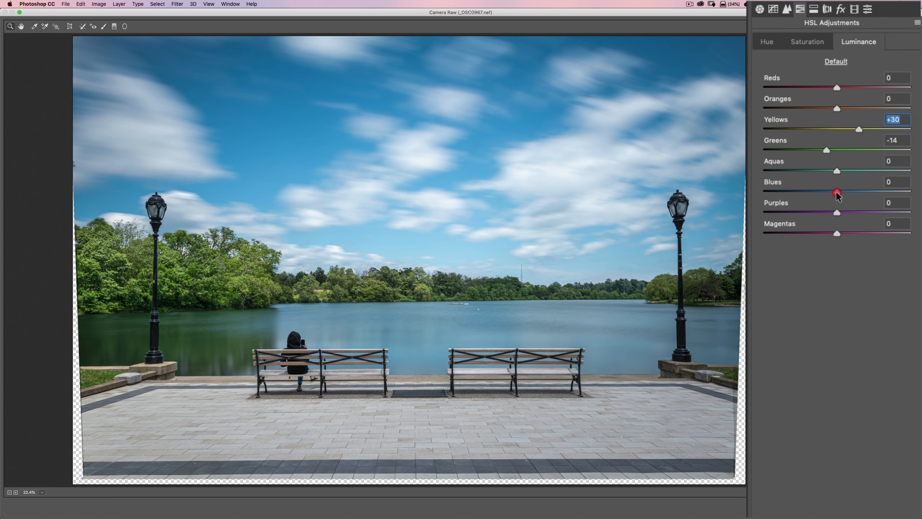
{"action": "left_click_drag", "start_coordinate": [837, 192], "coordinate": [830, 192]}
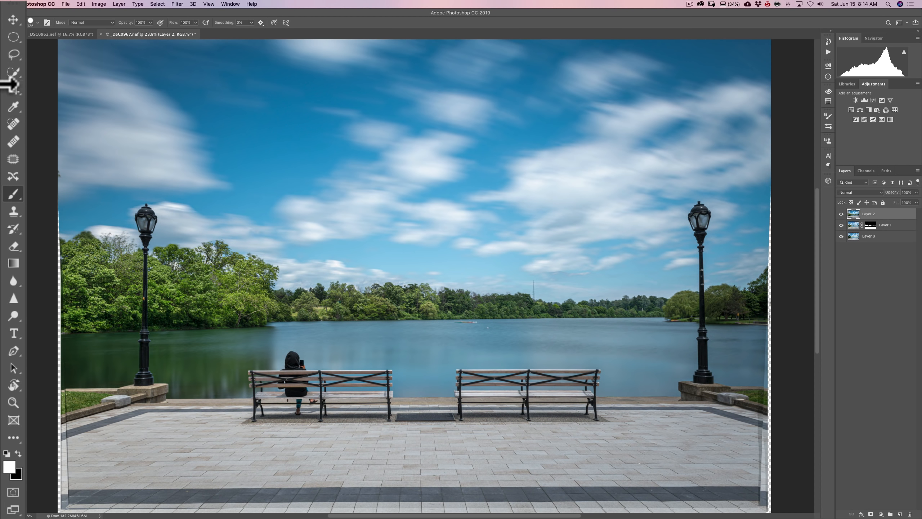
Start a crop of the photo and constrain it to the original ratio
{"action": "left_click", "coordinate": [14, 88]}
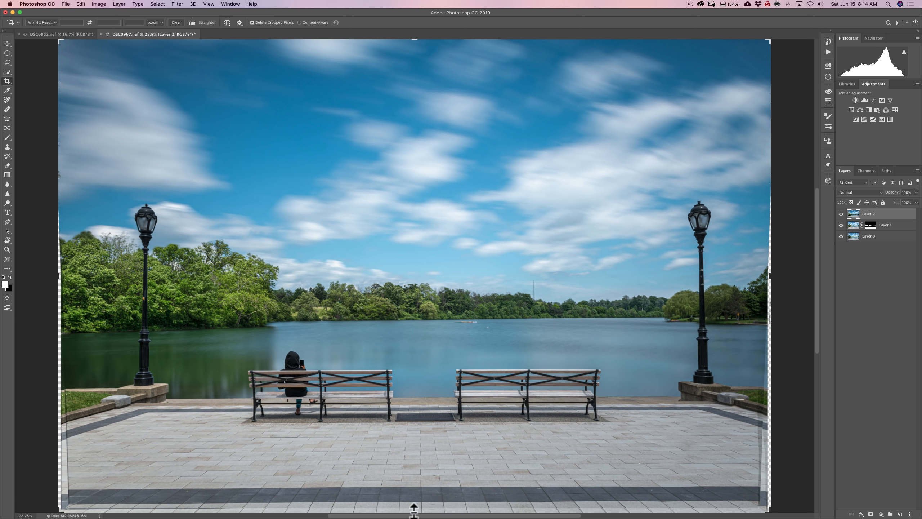
{"action": "mouse_move", "coordinate": [414, 509]}
{"action": "left_mouse_down"}
{"action": "mouse_move", "coordinate": [414, 498]}
{"action": "mouse_move", "coordinate": [415, 511]}
{"action": "left_mouse_up"}
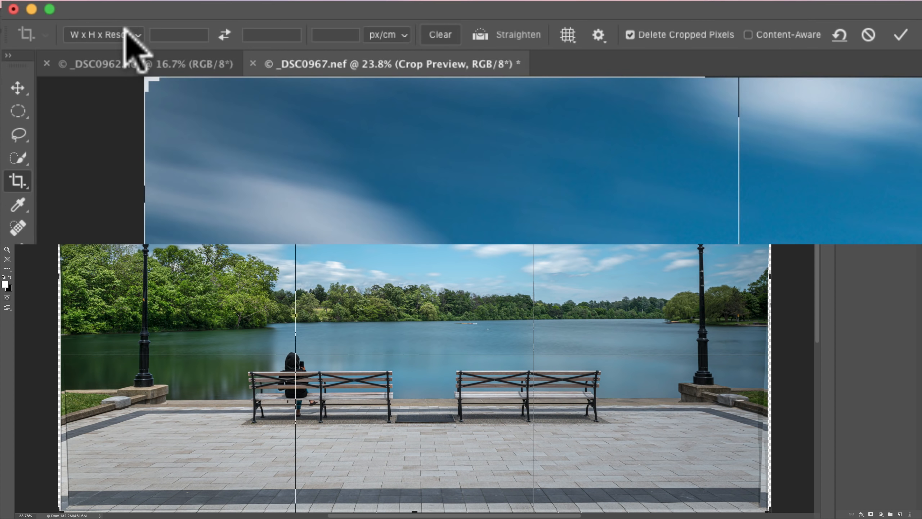
{"action": "left_click", "coordinate": [49, 23]}
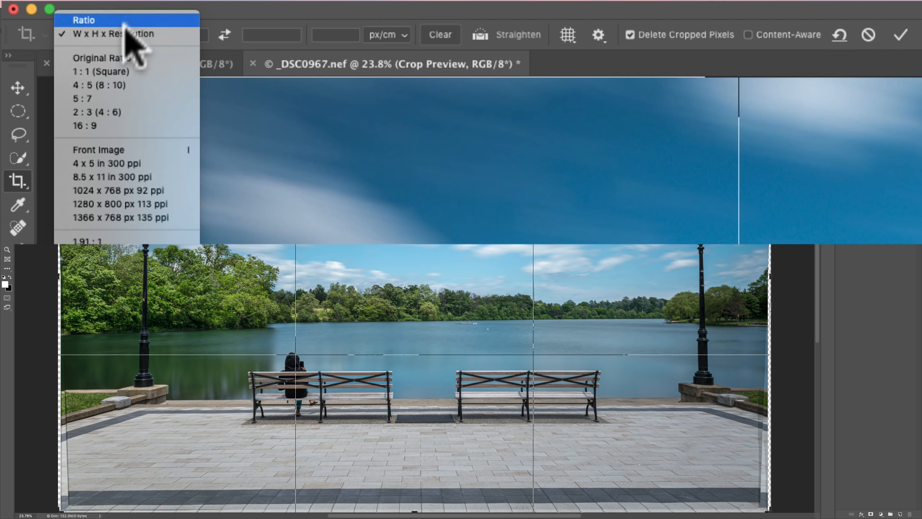
{"action": "left_click", "coordinate": [119, 55]}
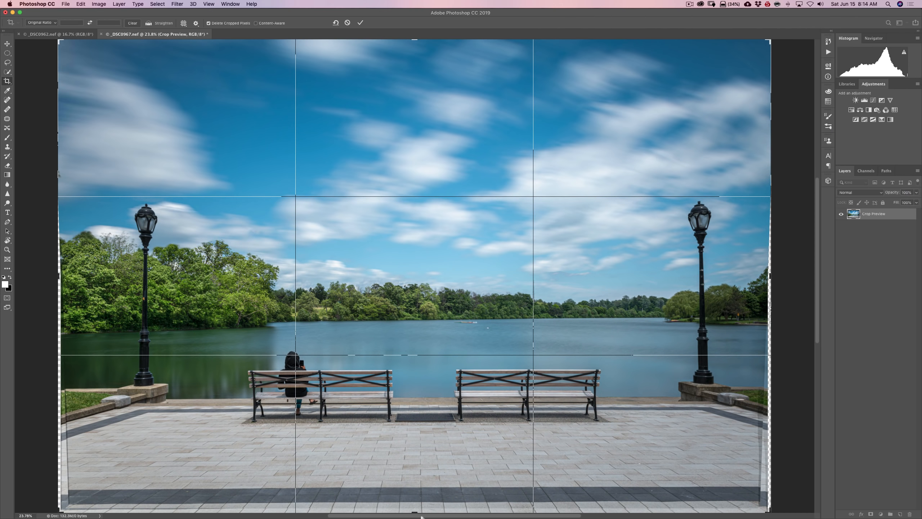
Crop away the transparent edges and the dark paving strip along the bottom, recentring the benches in the frame
{"action": "left_click_drag", "start_coordinate": [415, 512], "coordinate": [416, 503]}
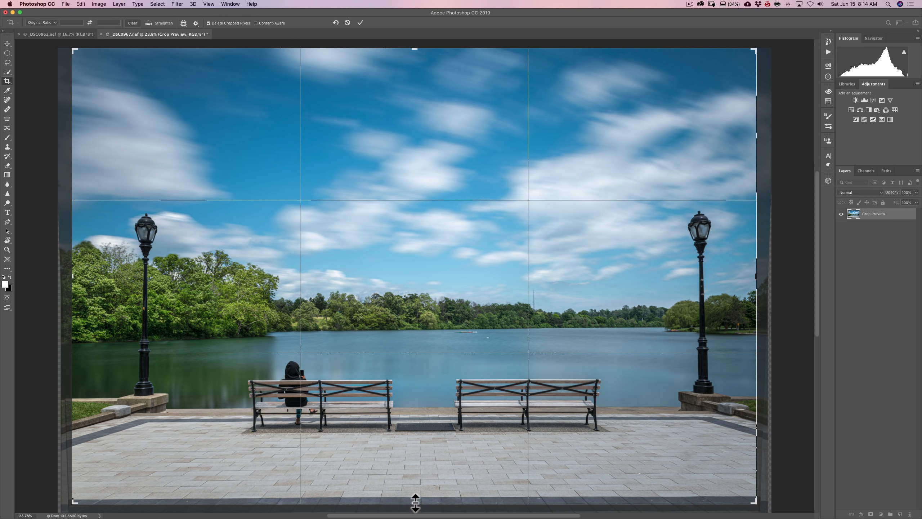
{"action": "left_click_drag", "start_coordinate": [423, 436], "coordinate": [417, 432]}
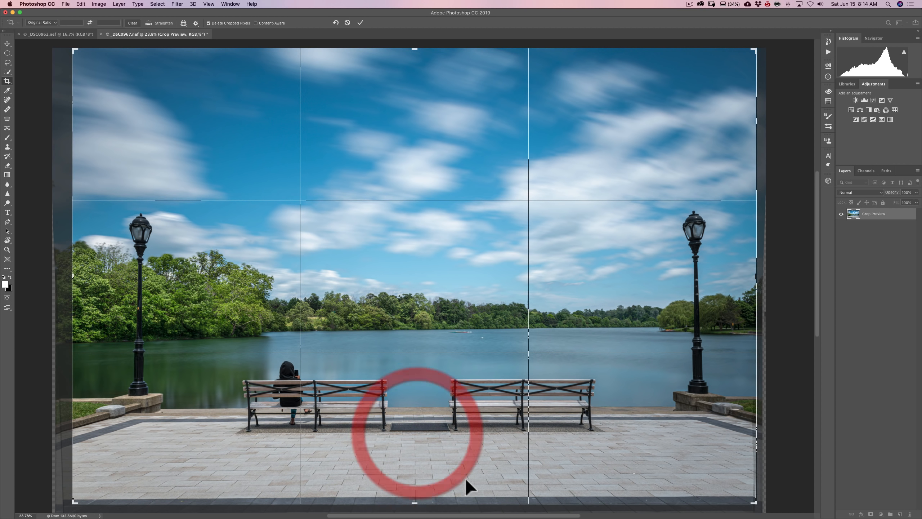
{"action": "left_click_drag", "start_coordinate": [415, 502], "coordinate": [416, 502]}
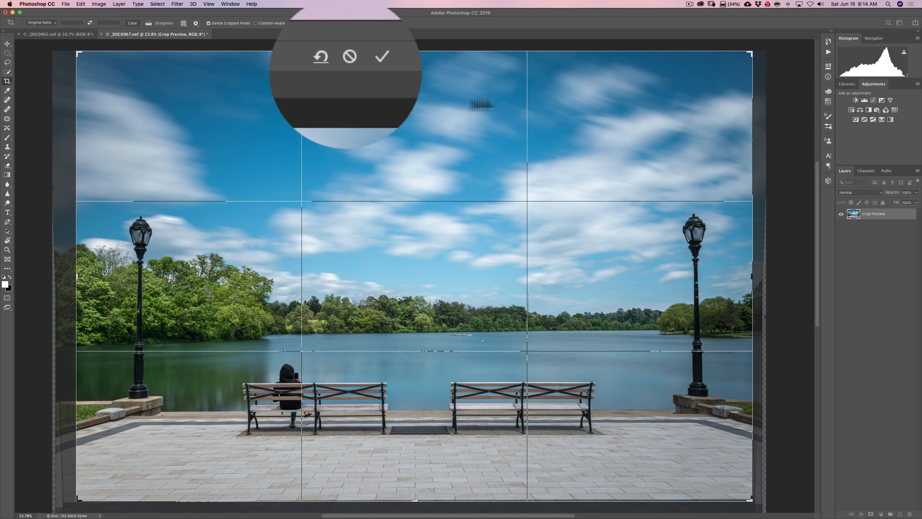
{"action": "left_click", "coordinate": [381, 58]}
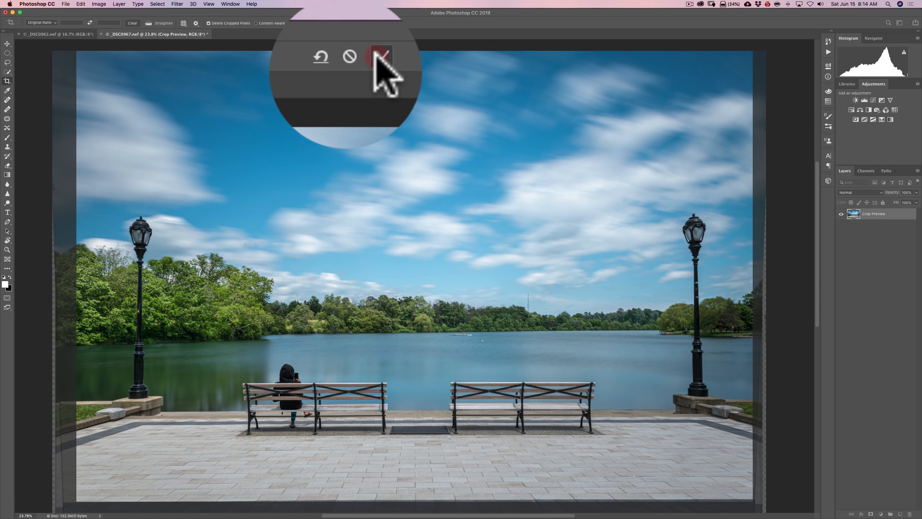